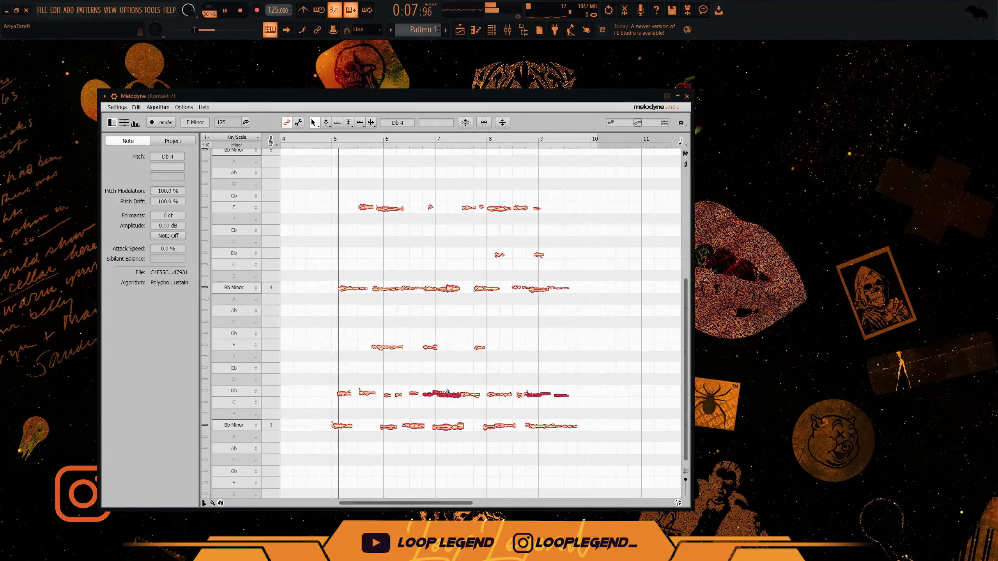
scroll(475, 371, up, 3)
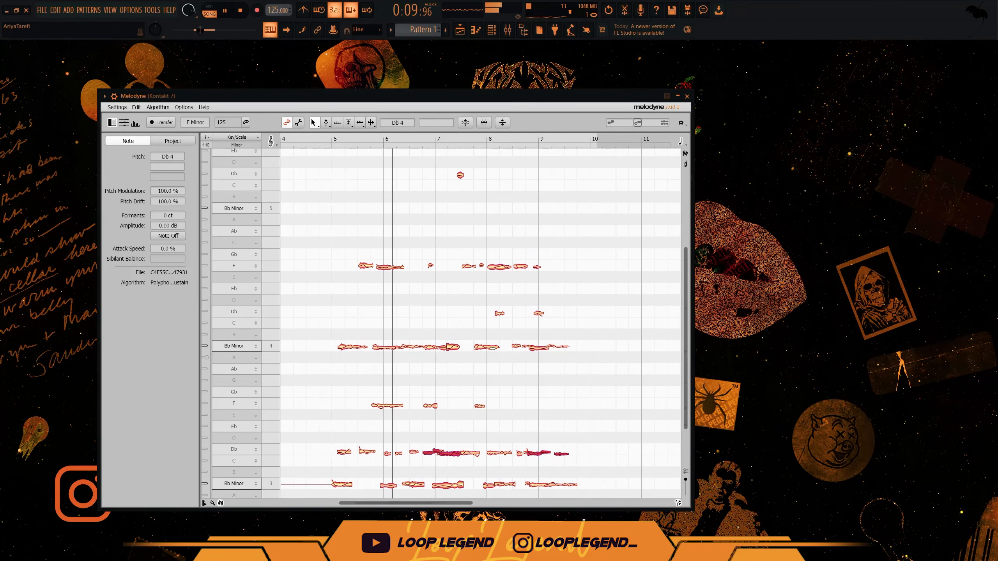
scroll(492, 348, up, 4)
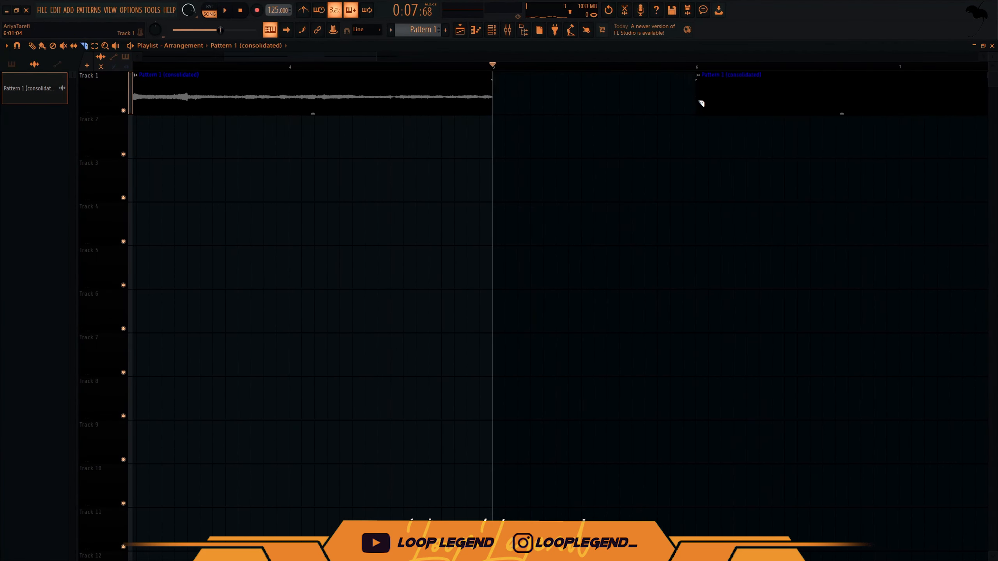
Restore the bar 5 slice of the consolidated audio on track 1 and delete the audio from bar 6 onward
key(ctrl+z)
click(696, 100)
ctrl+click(710, 96)
key(Delete)
scroll(703, 99, down, 3)
drag(686, 103, 650, 105)
Duplicate the bar 5 audio slice on track 1 into bars 6 and 7, previewing the result
key(ctrl+b)
scroll(629, 104, down, 3)
key(space)
scroll(393, 132, up, 3)
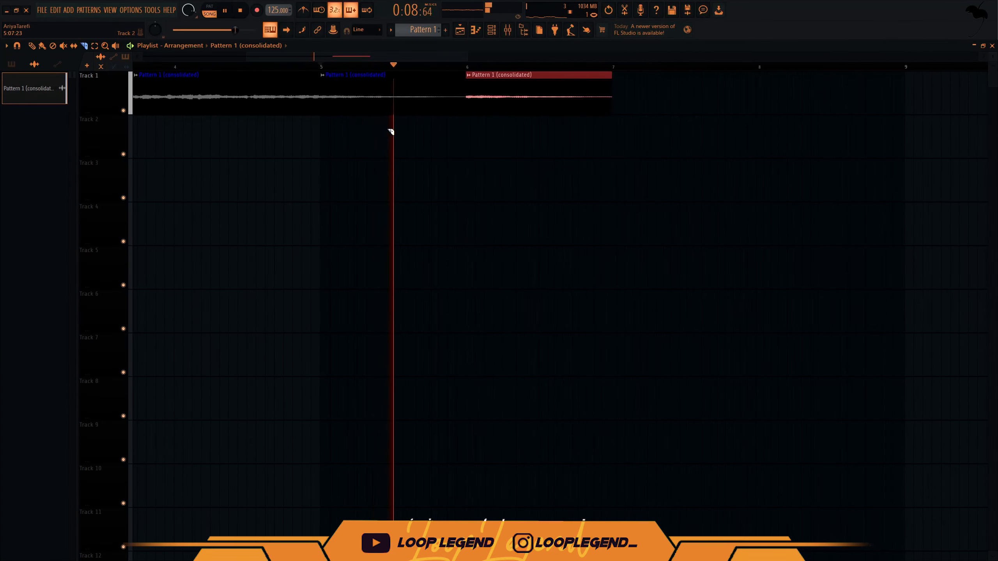
key(ctrl+b)
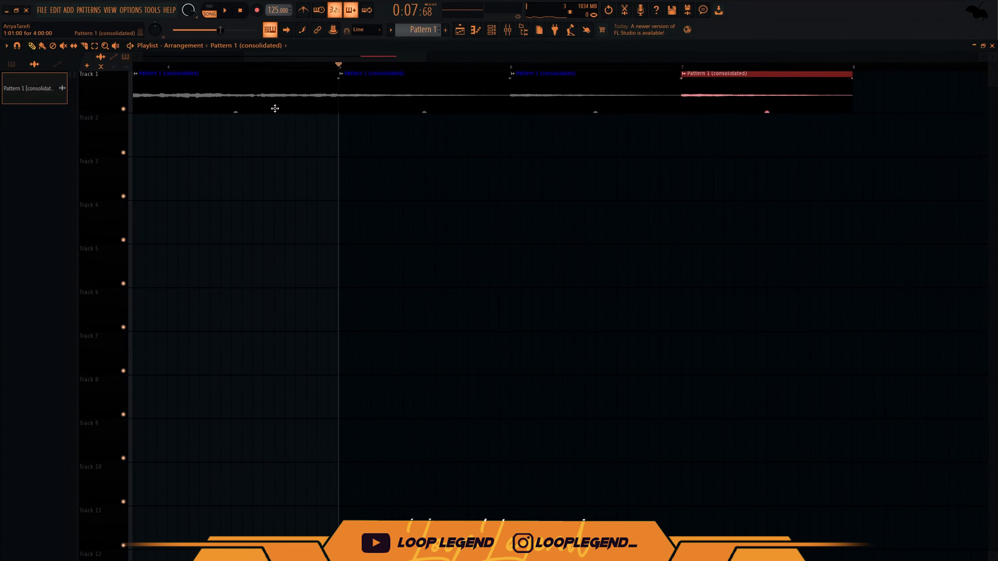
Copy part of the first audio clip to track 3 so it starts at about 5:05, and play the arrangement
mouse_move(273, 107)
mouse_down()
mouse_move(461, 203)
mouse_move(456, 189)
mouse_move(394, 178)
mouse_up()
key(space)
key(space)
scroll(407, 152, up, 3)
key(space)
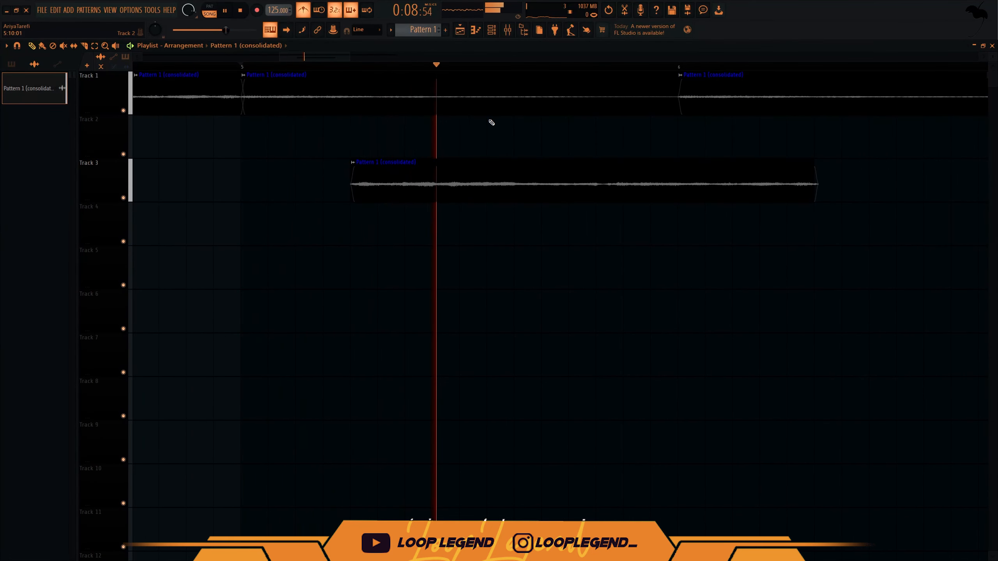
key(space)
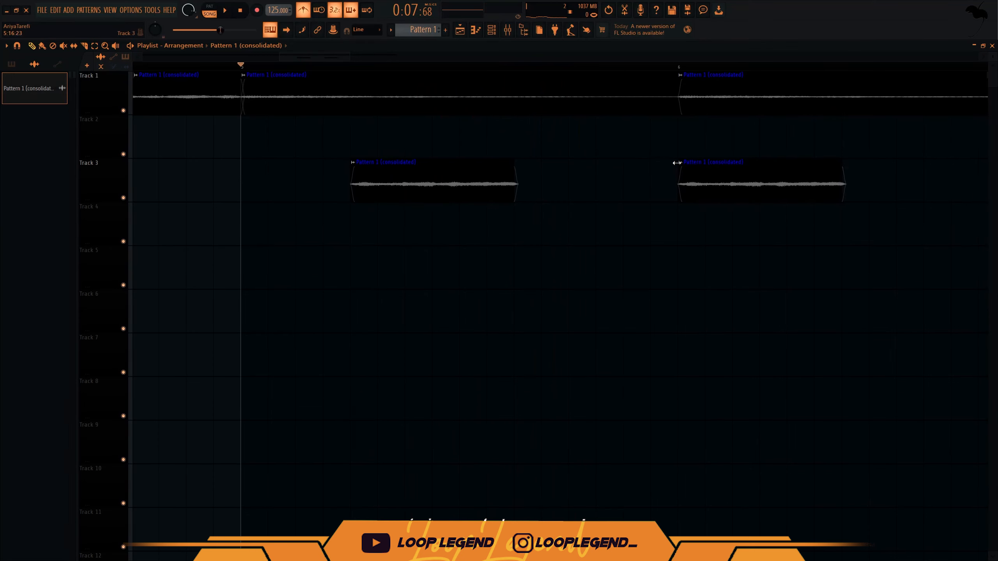
Extend the start of the second audio slice on track 3 to 5:12 and shorten its end to bar 6, checking by playback
drag(621, 157, 542, 159)
key(space)
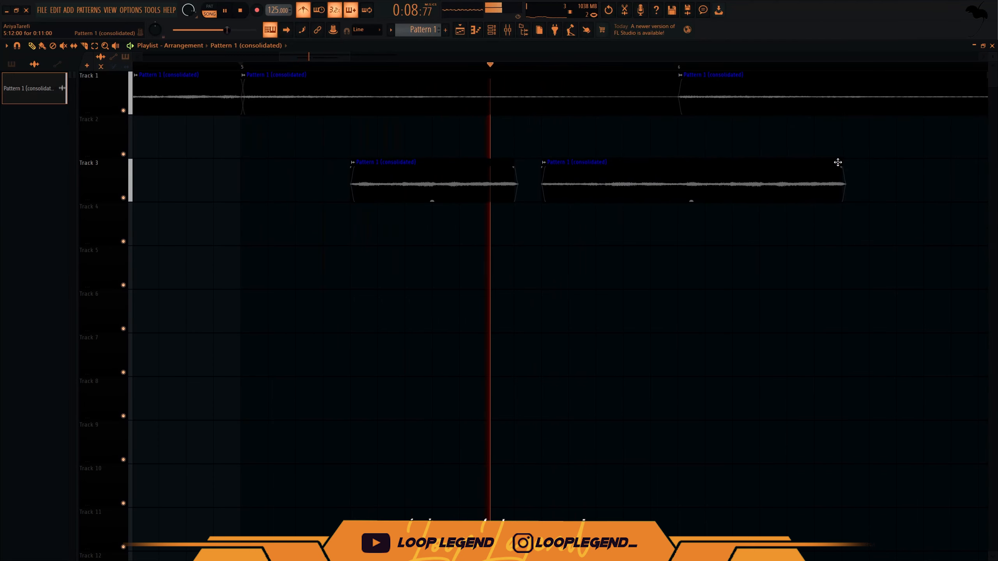
key(space)
drag(838, 161, 684, 159)
key(space)
key(space)
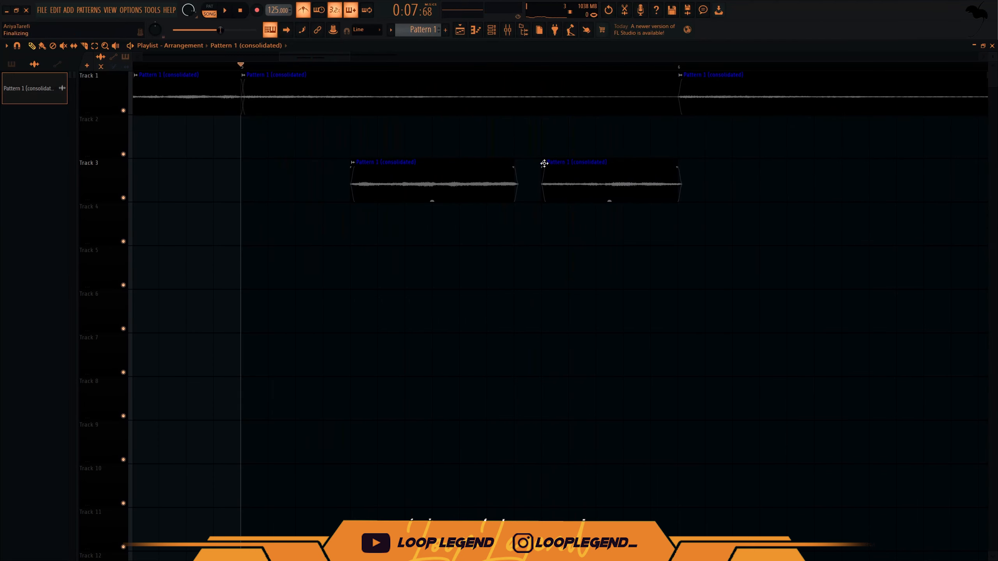
right_click(544, 163)
click(542, 163)
key(space)
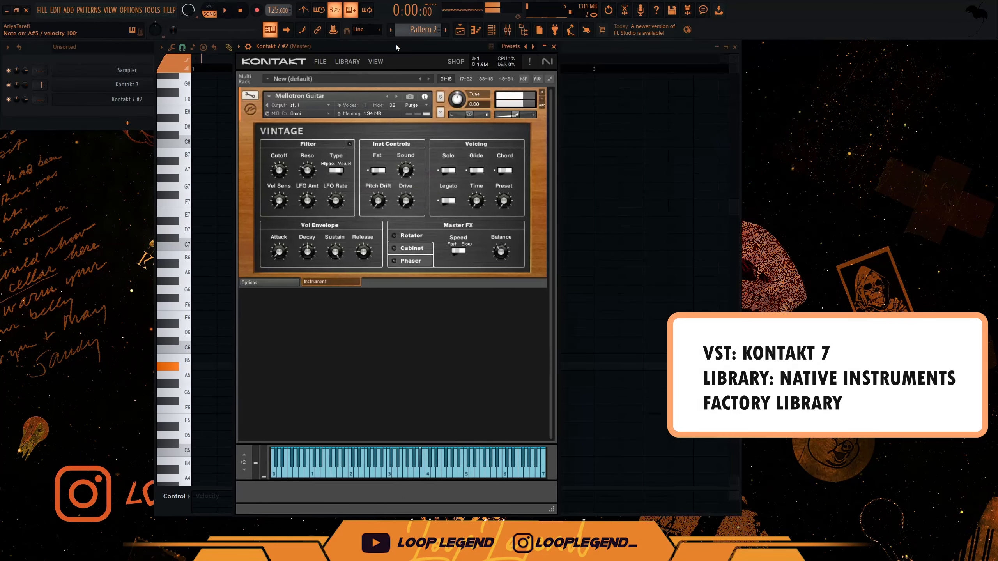
In the Mellotron Guitar's piano roll, draw two consecutive half-bar A#5 notes and add an F5 note below the second
drag(396, 43, 675, 64)
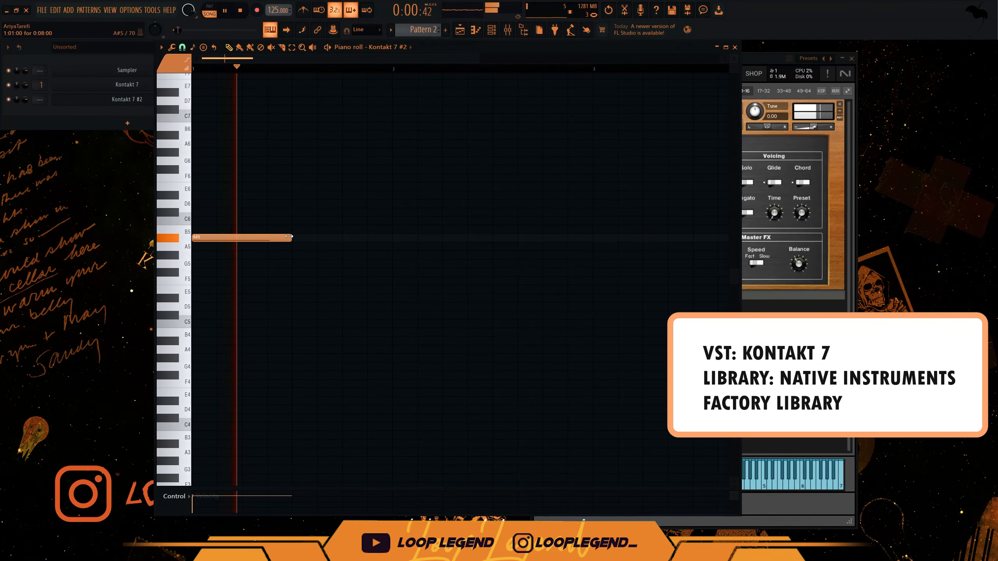
click(294, 236)
key(space)
drag(298, 221, 304, 176)
key(space)
key(space)
key(space)
scroll(356, 111, down, 1)
key(ctrl+Down)
key(space)
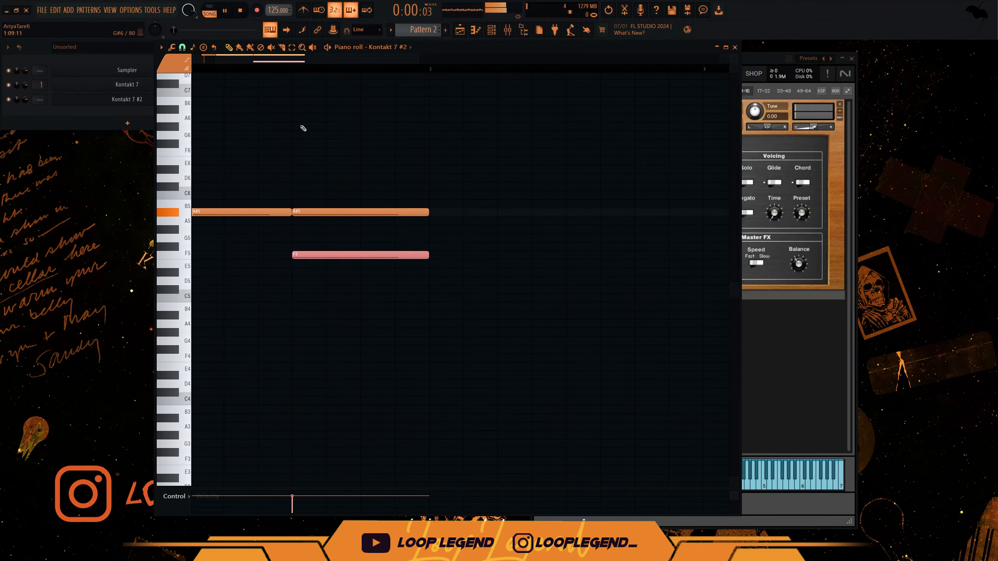
Add a two-step C#7 note at 1:03:00 followed by a two-step C7 note above the guitar's A#5 notes
scroll(279, 228, down, 1)
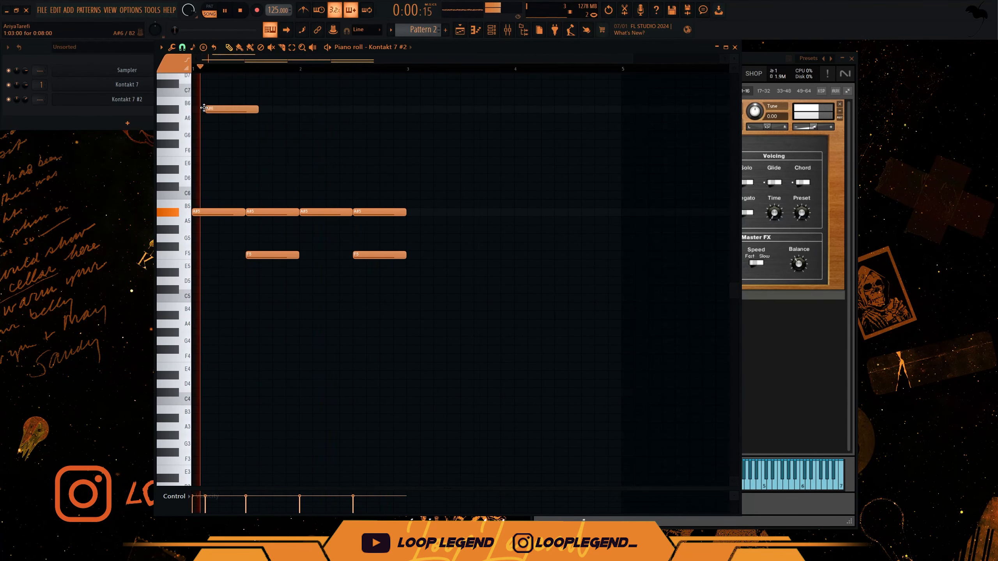
key(space)
scroll(244, 121, up, 1)
drag(245, 121, 296, 82)
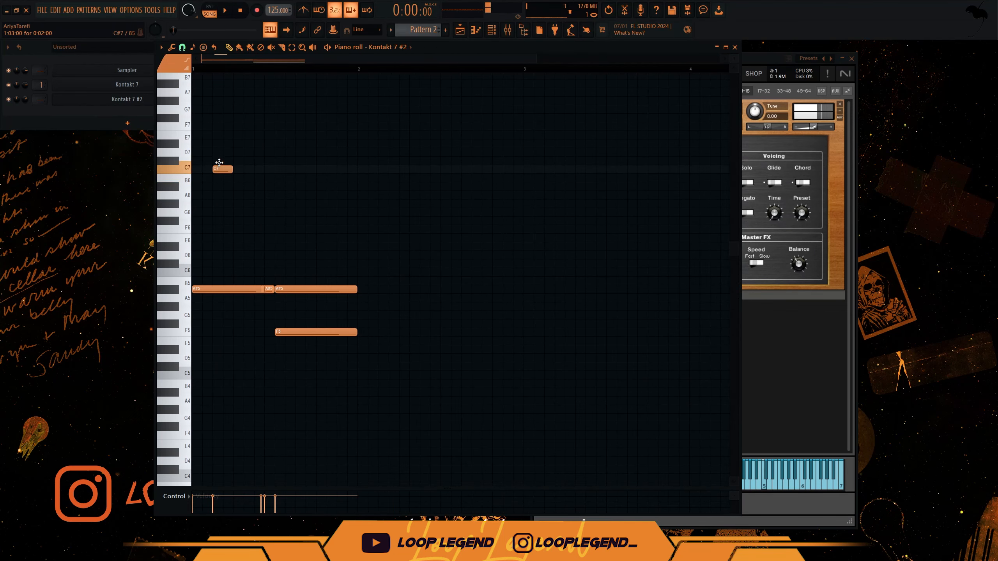
click(233, 170)
key(space)
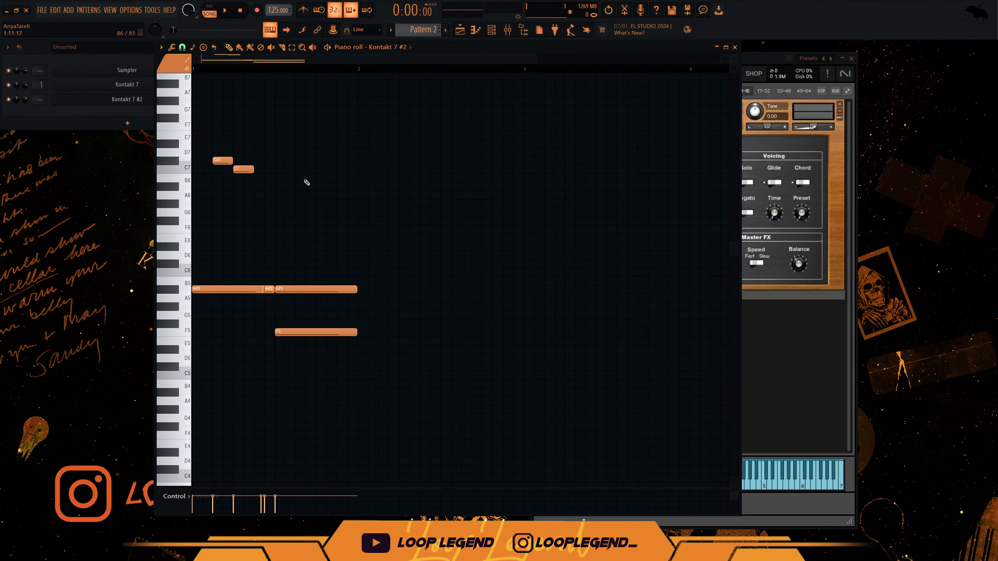
Duplicate the one-bar guitar phrase into bar 2, play it back and deselect the notes
key(ctrl+b)
key(space)
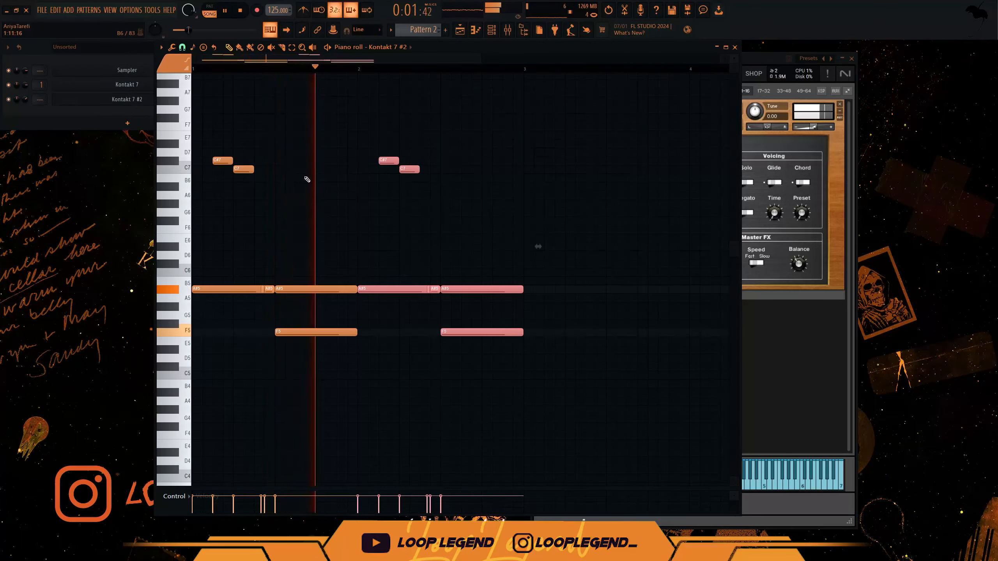
key(ctrl+d)
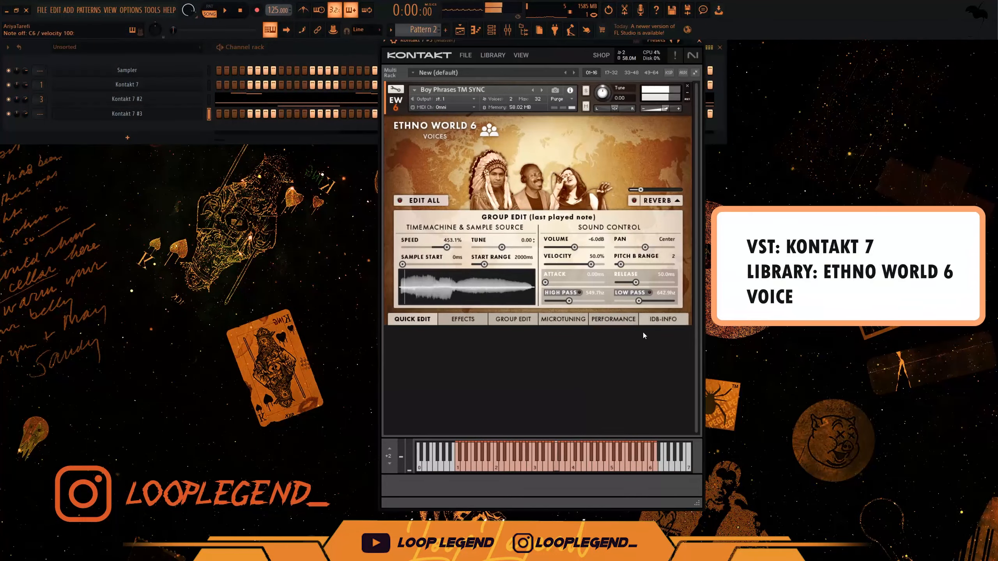
Place a three-step B4 note at the bar start and a higher three-step note at 1:05:00 for the Boy Phrases voice
click(656, 320)
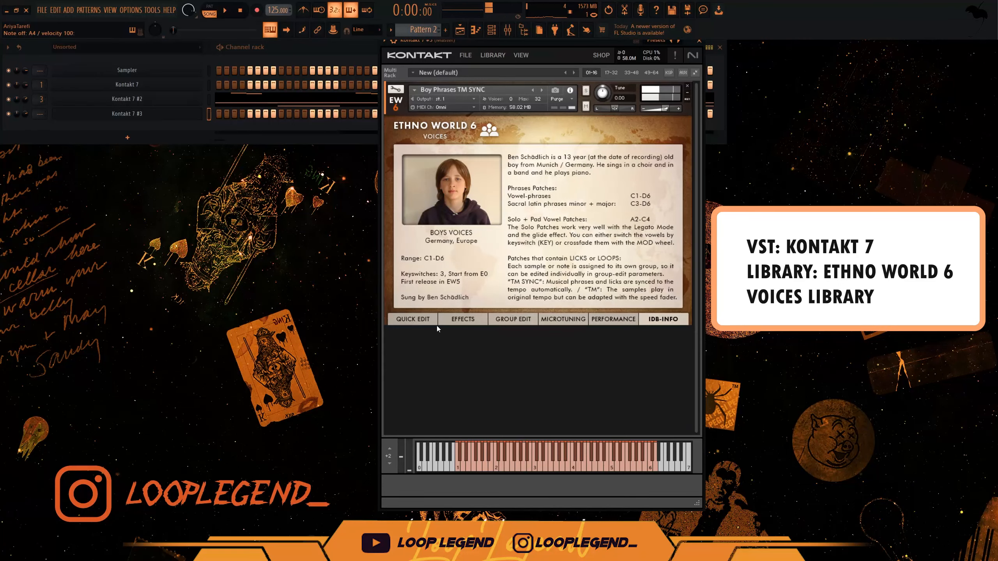
click(417, 319)
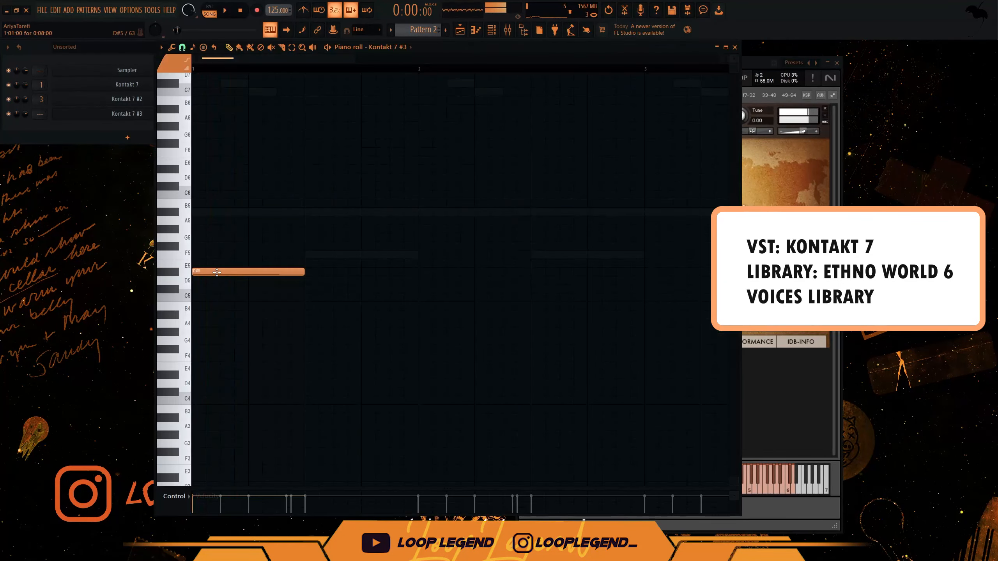
click(200, 306)
key(space)
key(space)
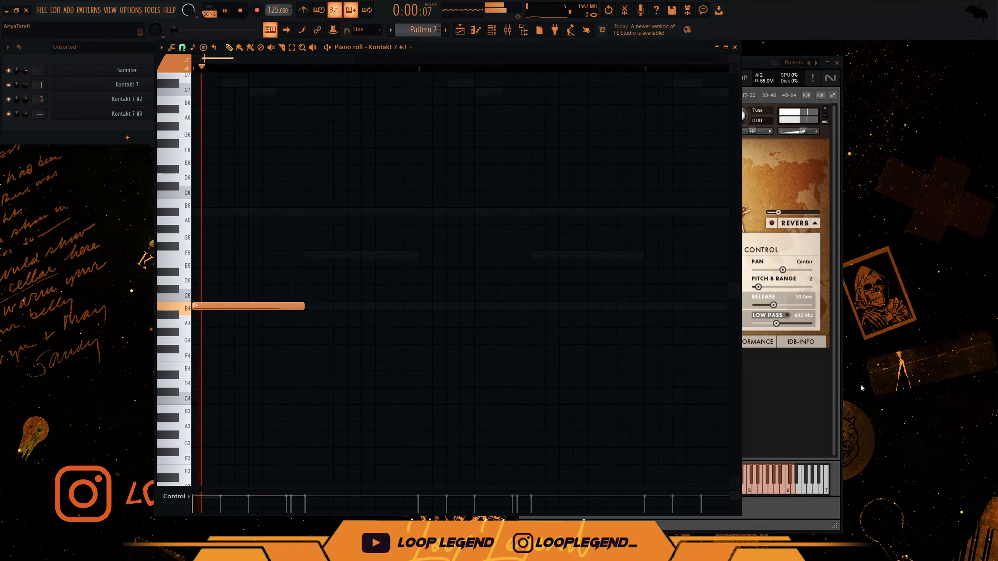
key(space)
drag(279, 153, 247, 130)
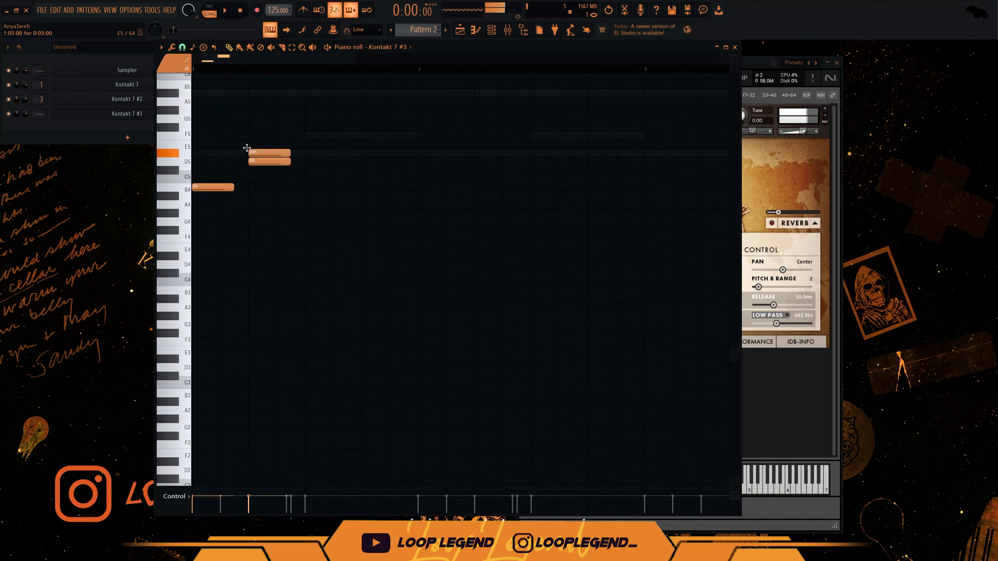
key(space)
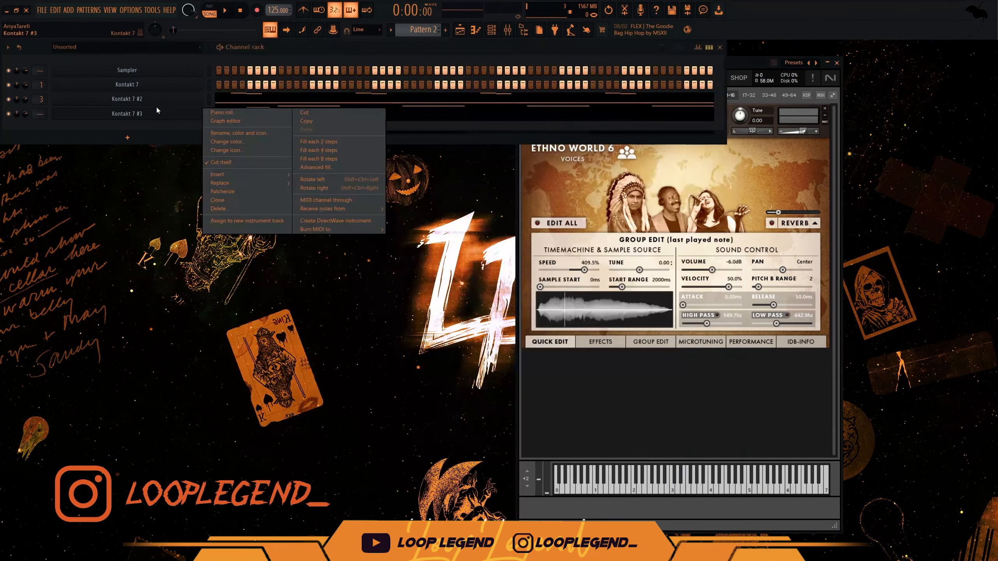
Clone the Kontakt 7 #3 channel with the copy's instrument tuning at 1.00 and open the clone's piano roll
click(217, 199)
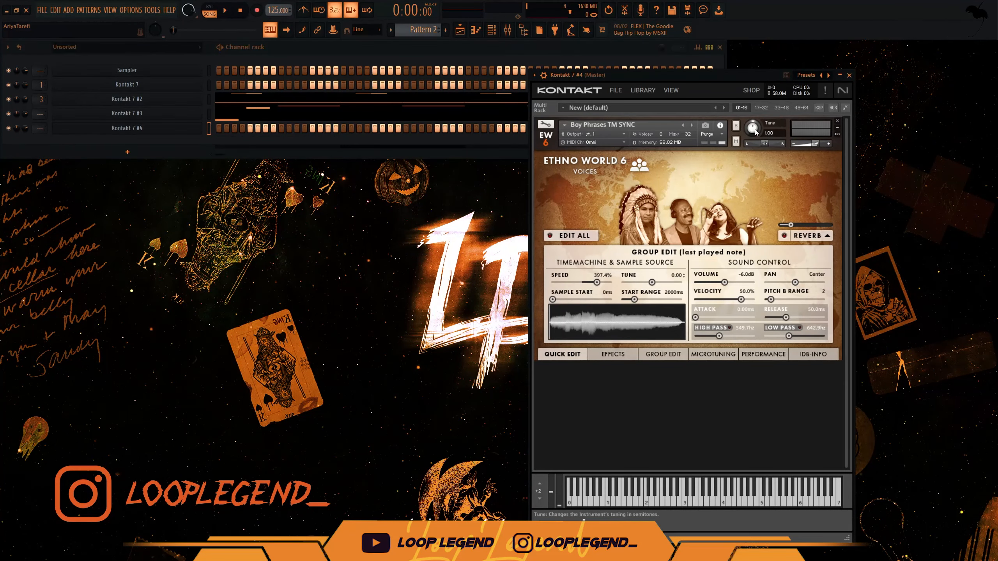
key(F7)
Draw a two-step D6 note at 1:09:00 followed by a two-step D#6 note at 1:11:00 in the cloned voice
mouse_move(277, 259)
mouse_down()
mouse_move(275, 197)
mouse_move(272, 217)
mouse_move(327, 219)
mouse_up()
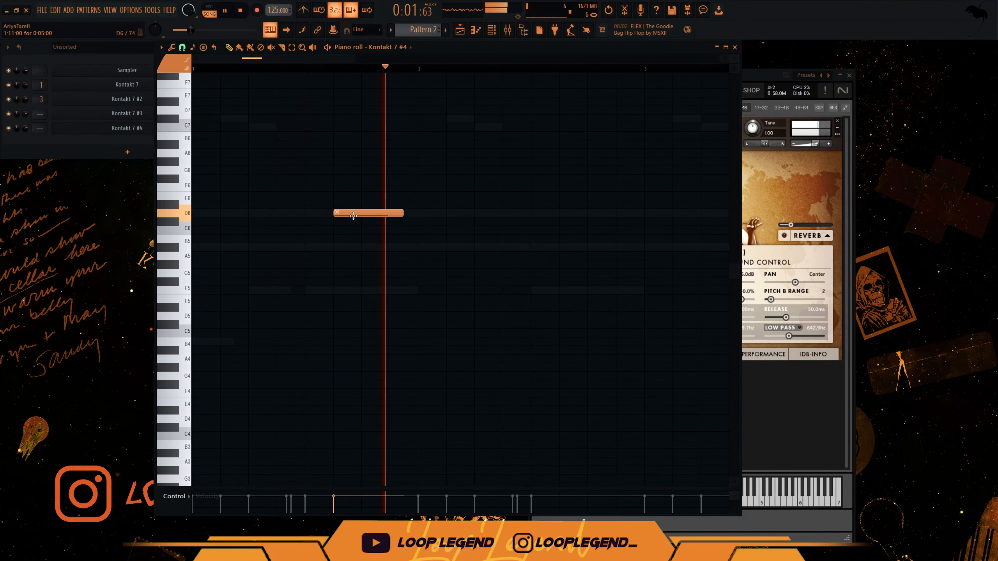
key(ctrl+z)
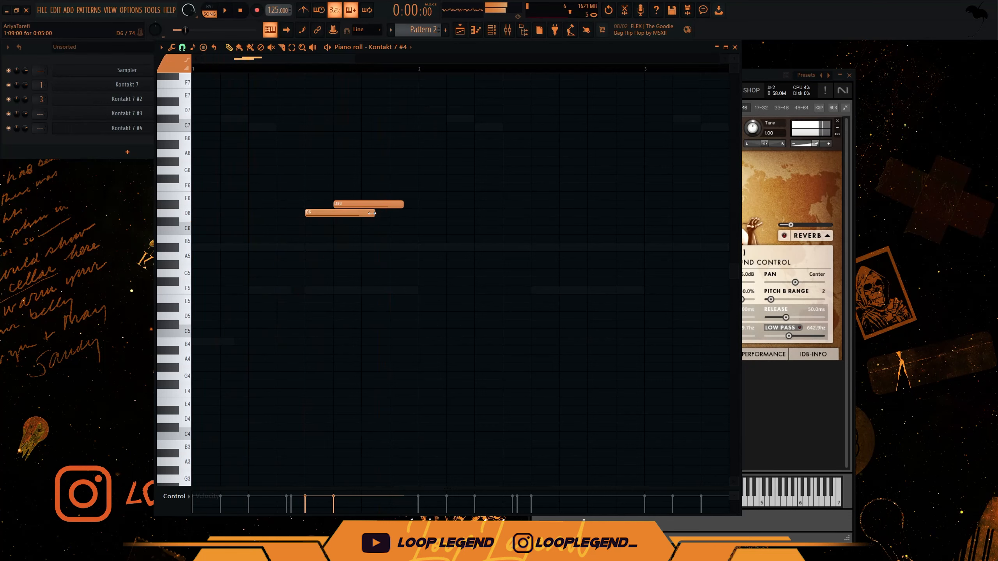
drag(343, 213, 333, 213)
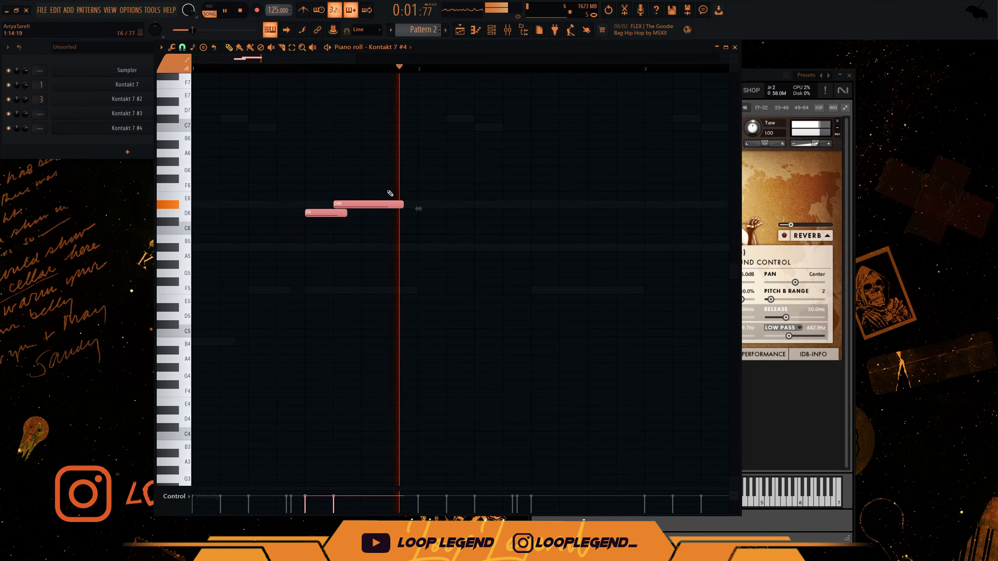
drag(403, 204, 417, 204)
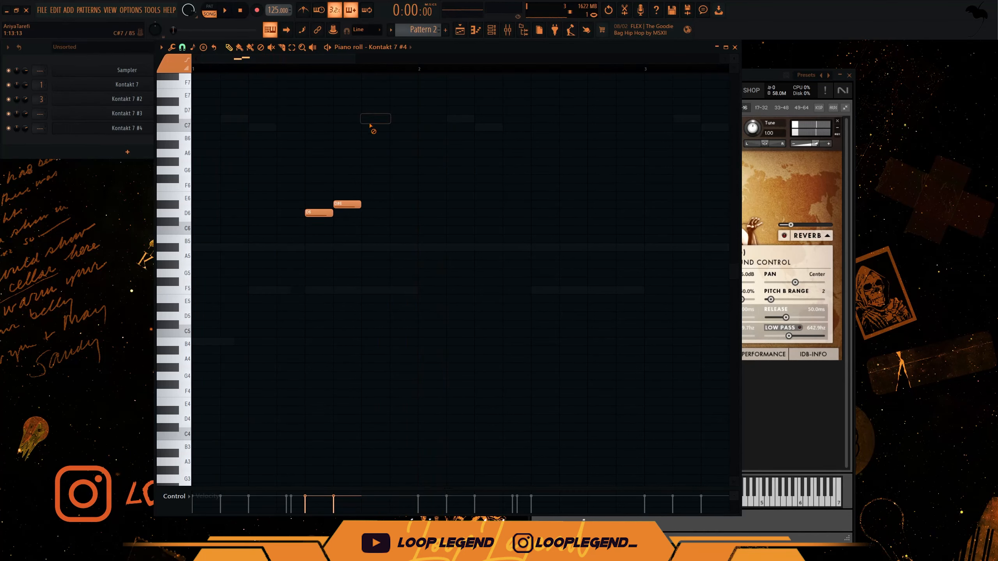
Add a four-step C#7 note from 1:13:00 to the end of bar 1, removing the extra C#7 note
click(403, 127)
drag(404, 126, 376, 118)
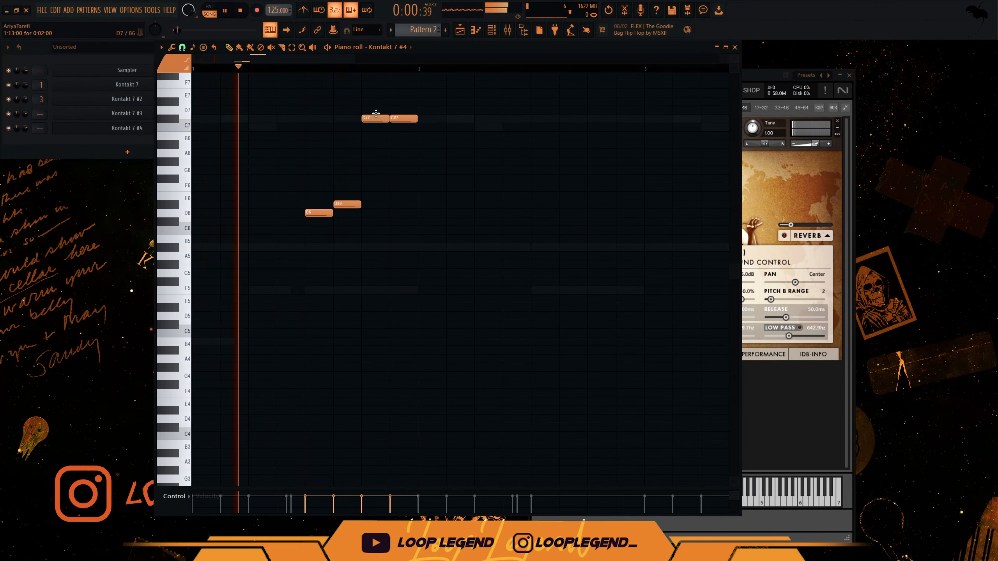
right_click(404, 118)
key(space)
scroll(349, 241, down, 3)
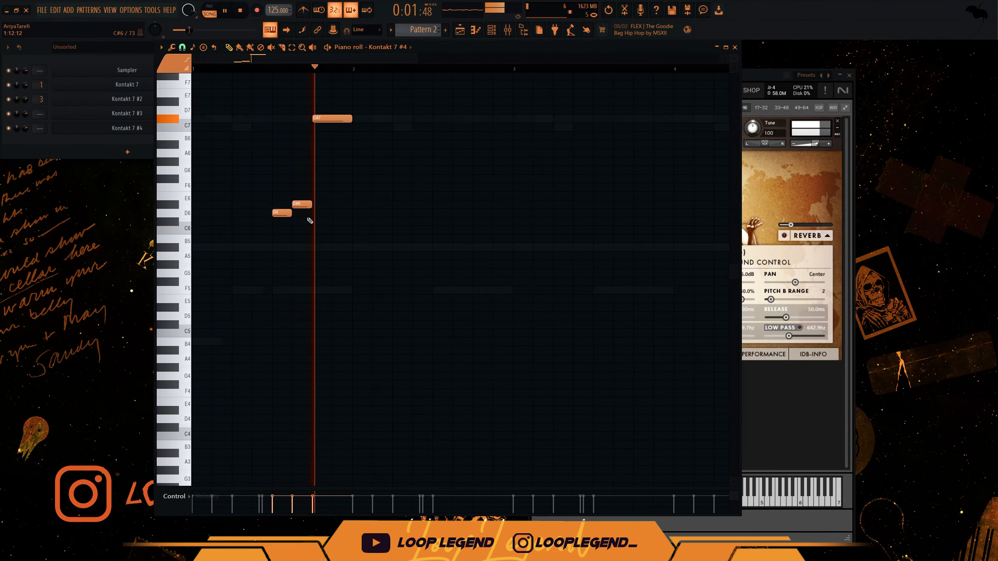
Lengthen the D#6 note to four steps and follow it with a two-step D6 note ending at bar 2
drag(311, 204, 338, 209)
click(339, 212)
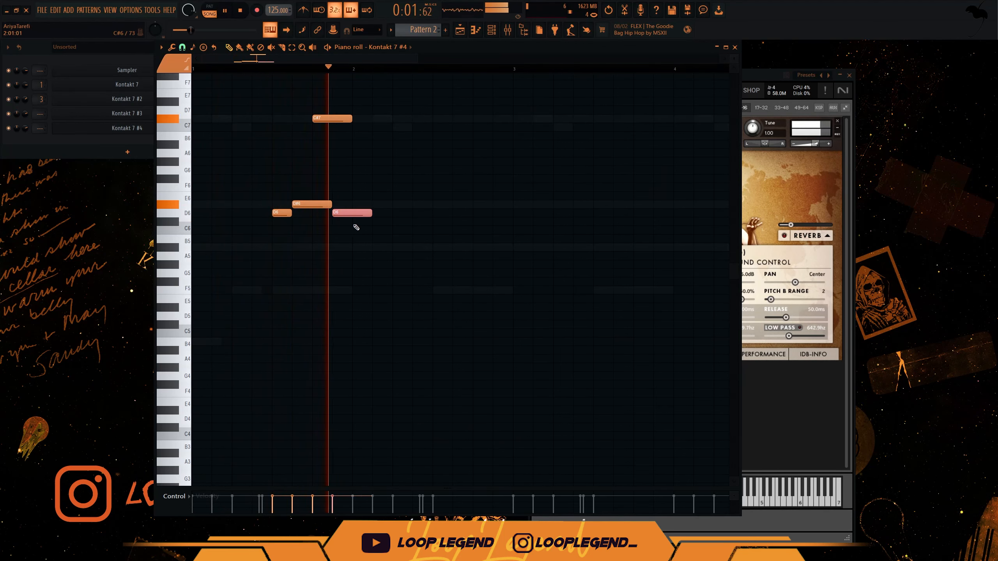
key(space)
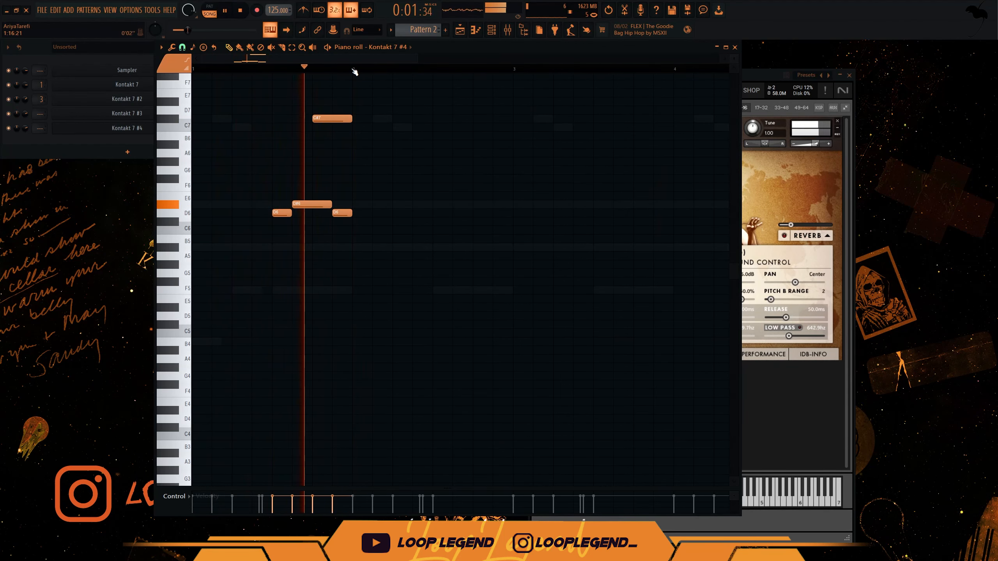
Repeat the one-bar voice phrase through bar 4 and raise bar 4's high note to F7, then play that bar
drag(351, 69, 212, 69)
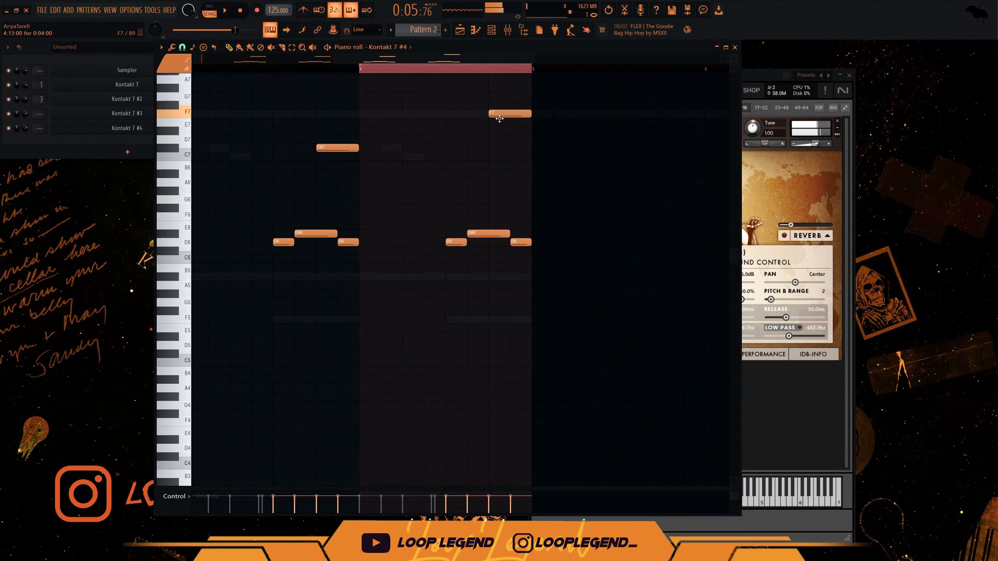
key(space)
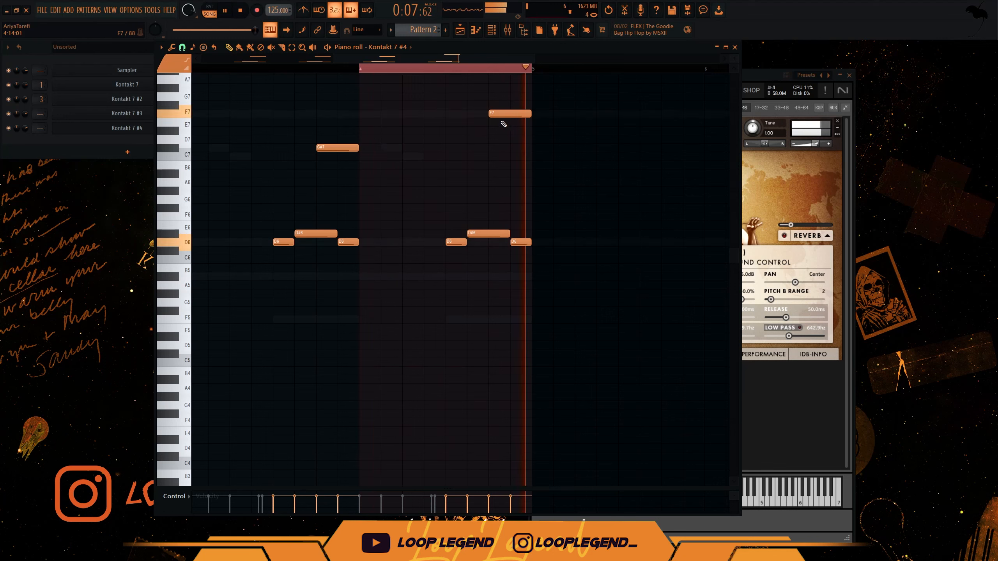
key(space)
Delete the D#6 and final D6 notes in bar 4 and lengthen the remaining D6 note to four steps
right_click(525, 243)
right_click(494, 235)
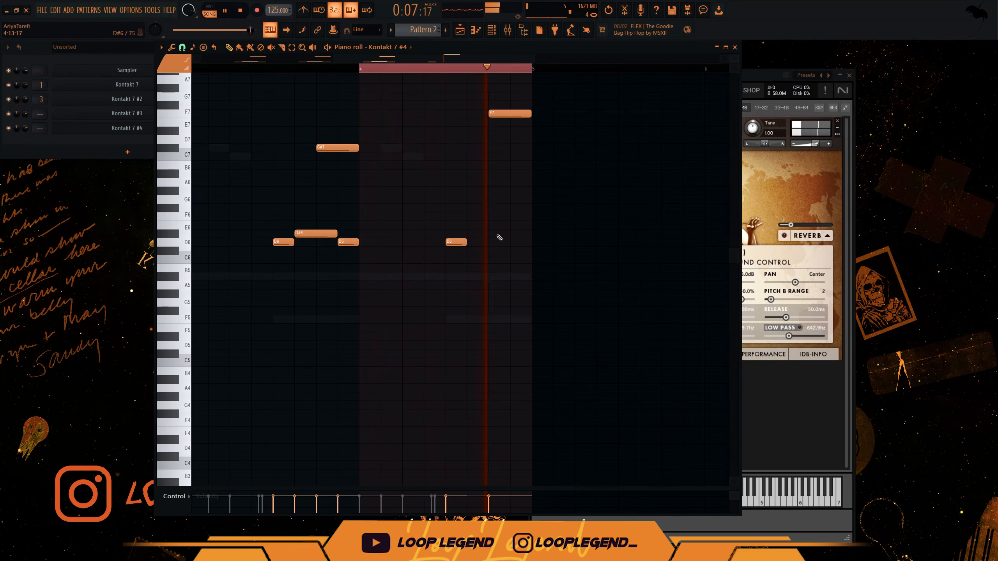
key(space)
drag(464, 240, 488, 240)
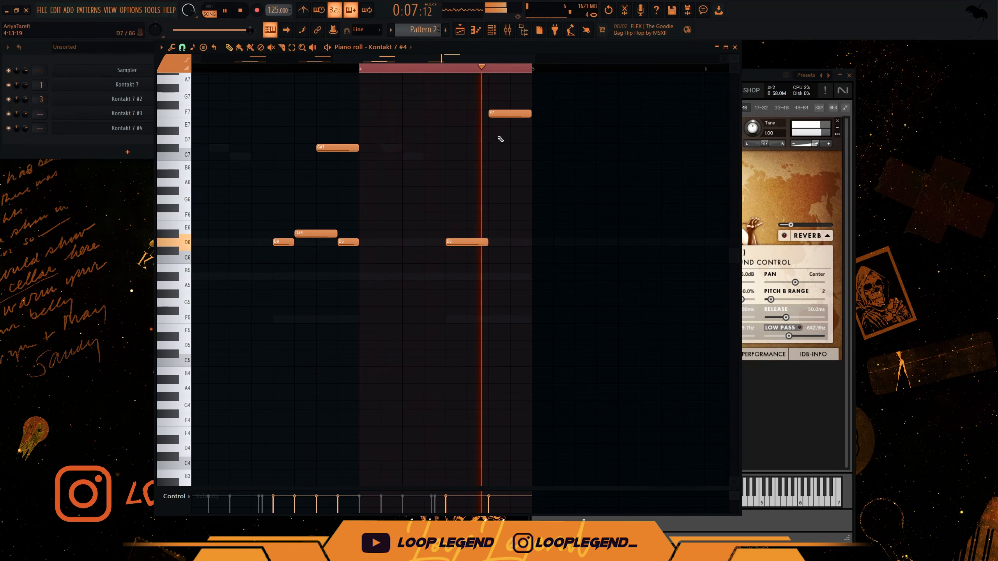
Add a four-step G#7 note at 4:11:00, just before the F7 note in bar 4
key(space)
scroll(434, 78, down, 3)
click(438, 88)
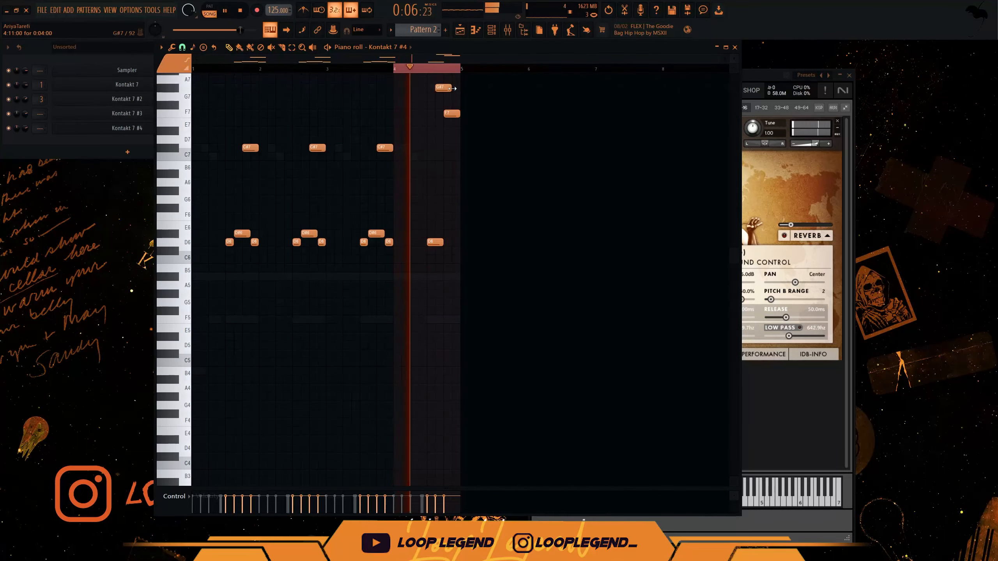
scroll(446, 89, up, 2)
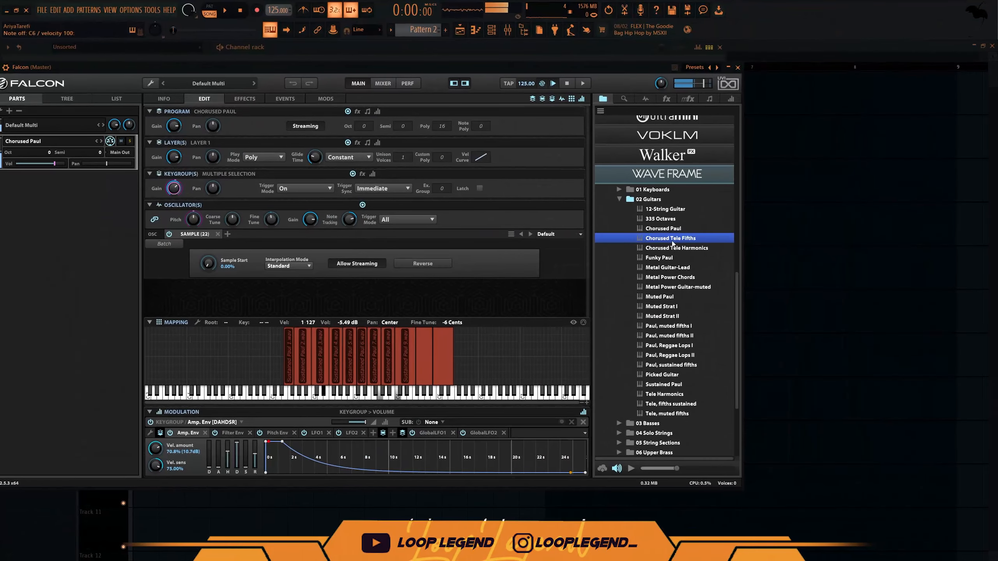
Try Wave Frame's Chorused Tele Harmonics guitar program, and load Funky Paul in its place
double_click(672, 248)
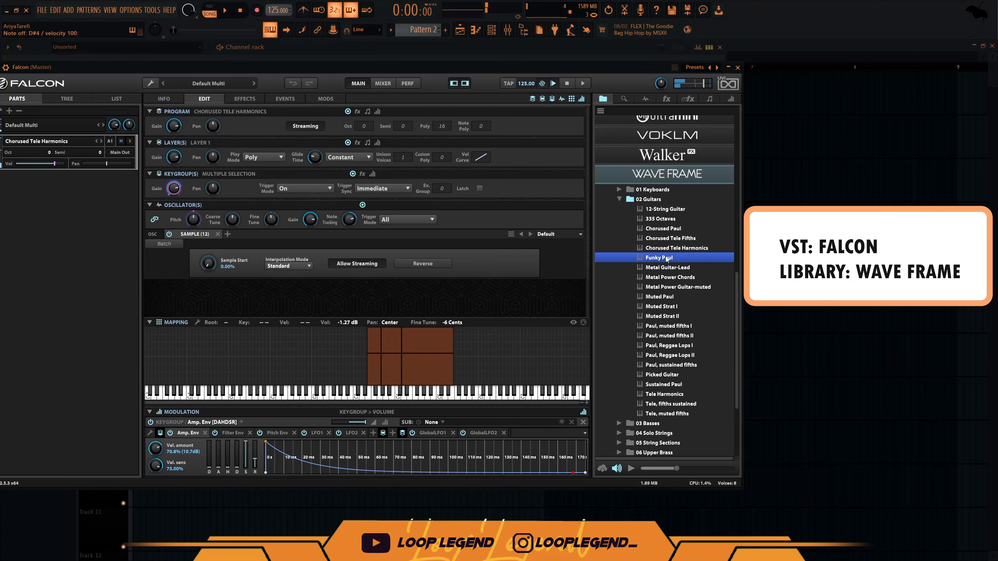
double_click(667, 258)
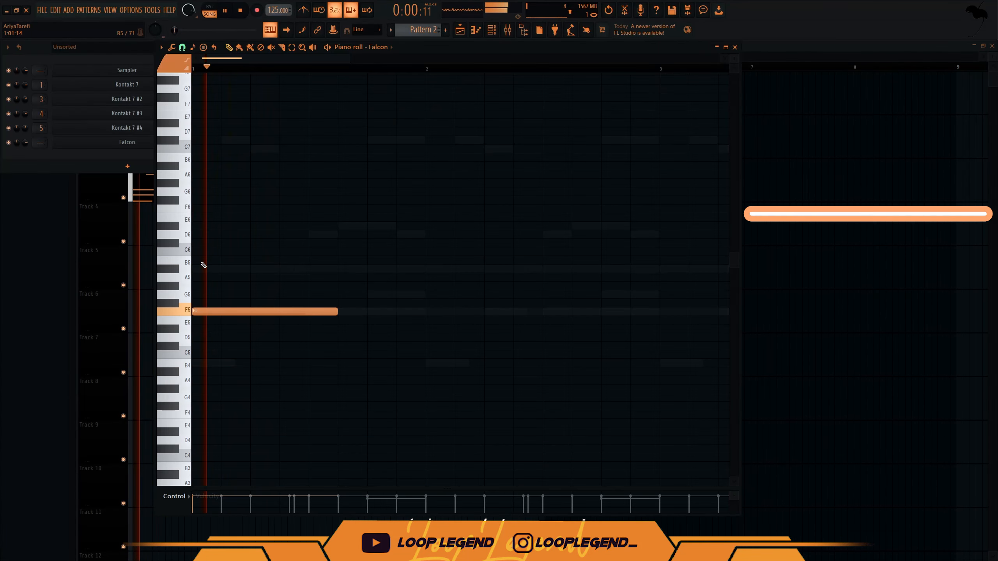
Stack a ten-step A#5 note above the F5 note at the start of bar 1
click(222, 269)
key(space)
drag(220, 269, 194, 268)
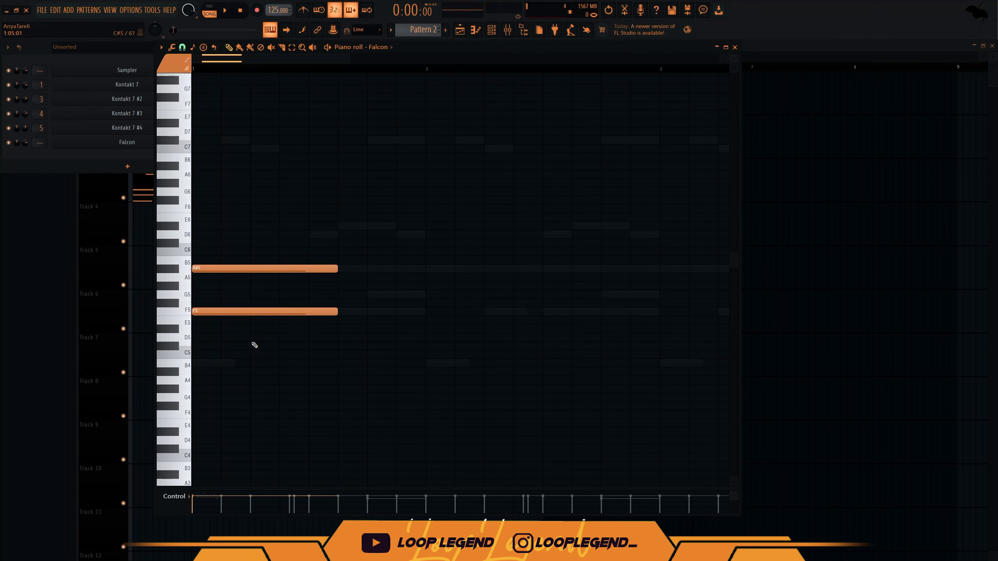
Follow the chord with a four-step C#5 at 1:05, a six-step C5 at 1:09 and a four-step D#5 at 1:13
click(255, 344)
key(space)
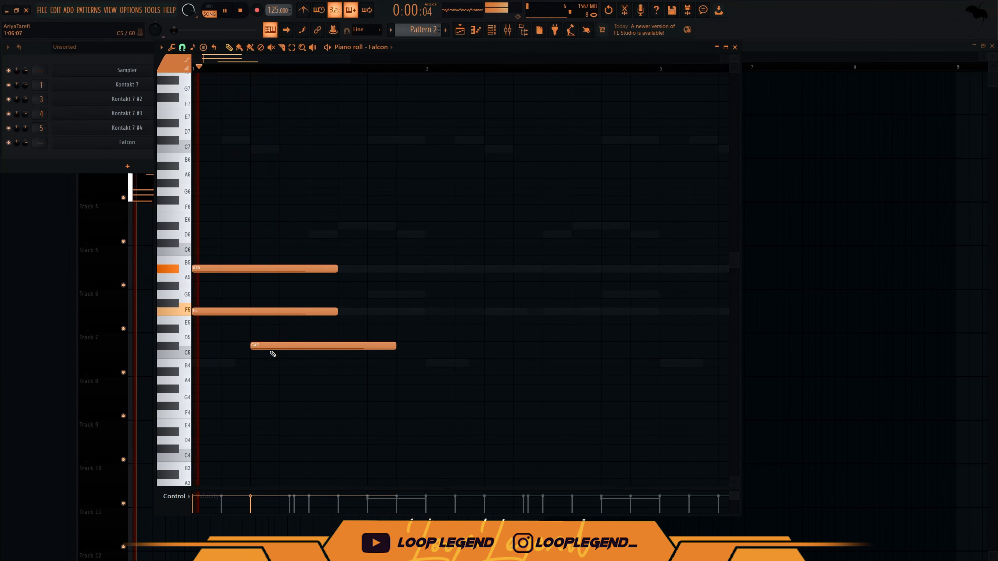
drag(291, 355, 314, 358)
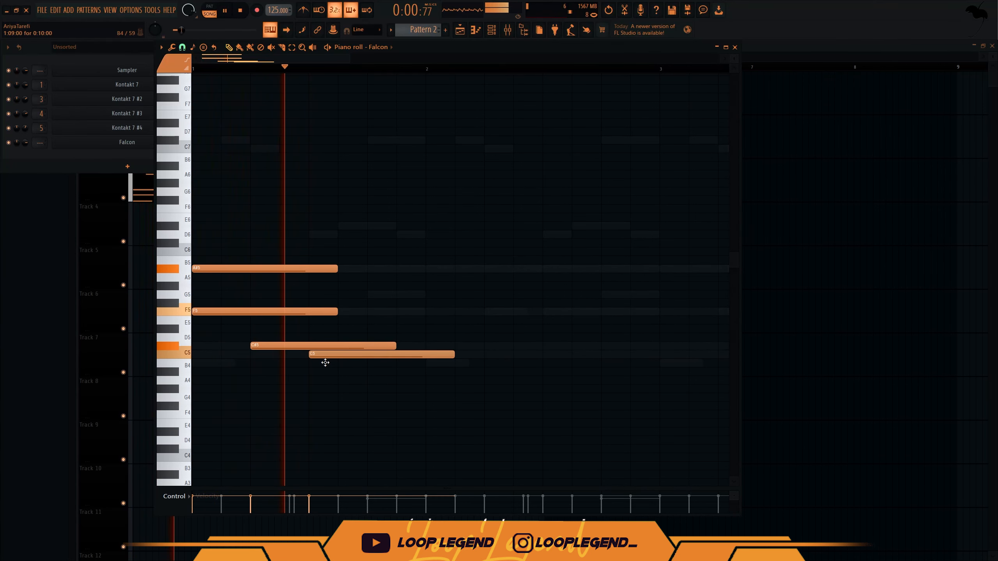
key(space)
drag(454, 355, 396, 354)
drag(395, 345, 308, 346)
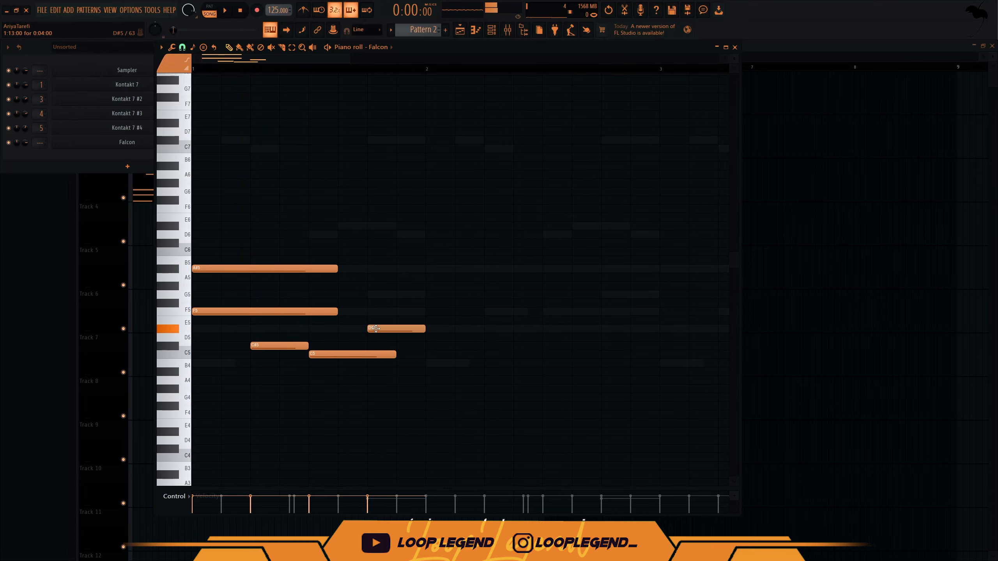
key(space)
Repeat the one-bar Falcon phrase into bar 2, and duplicate the result again to extend the pattern
scroll(378, 334, down, 2)
key(ctrl+b)
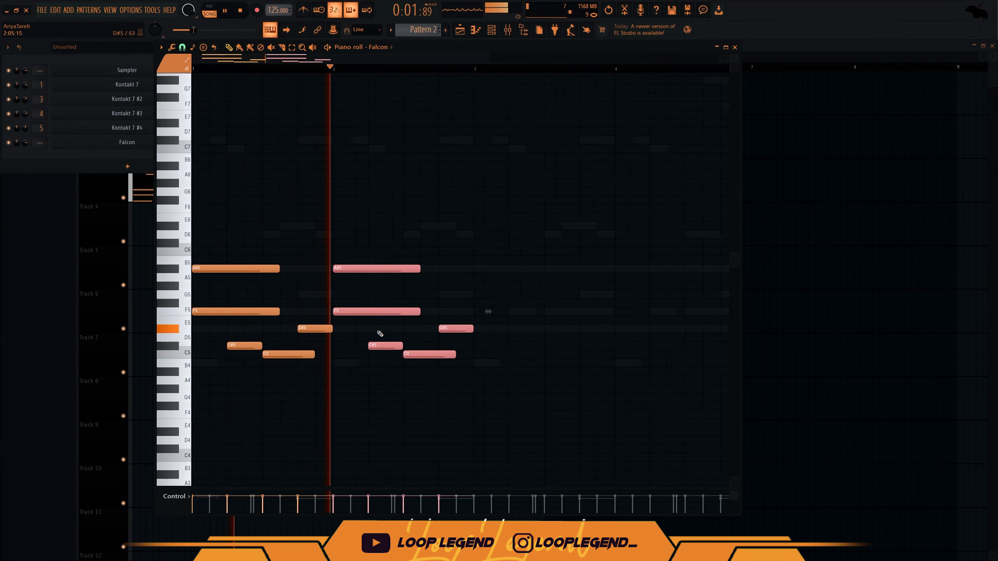
scroll(378, 334, down, 2)
ctrl+click(407, 407)
key(ctrl+b)
scroll(395, 393, down, 1)
ctrl+click(415, 239)
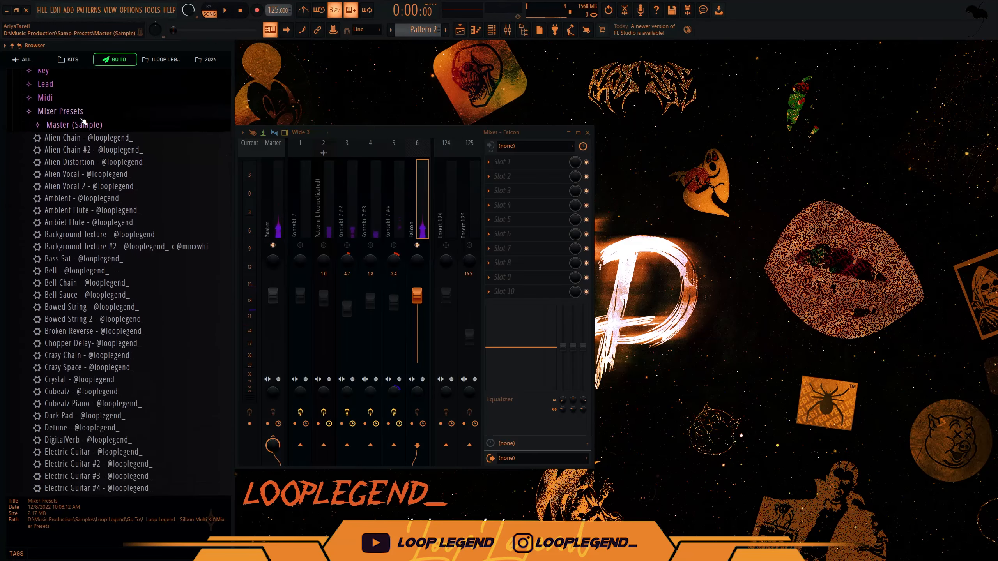
Load the Cubeatz mixer preset onto the Falcon mixer track and start playback
scroll(118, 275, down, 5)
drag(87, 244, 417, 247)
key(space)
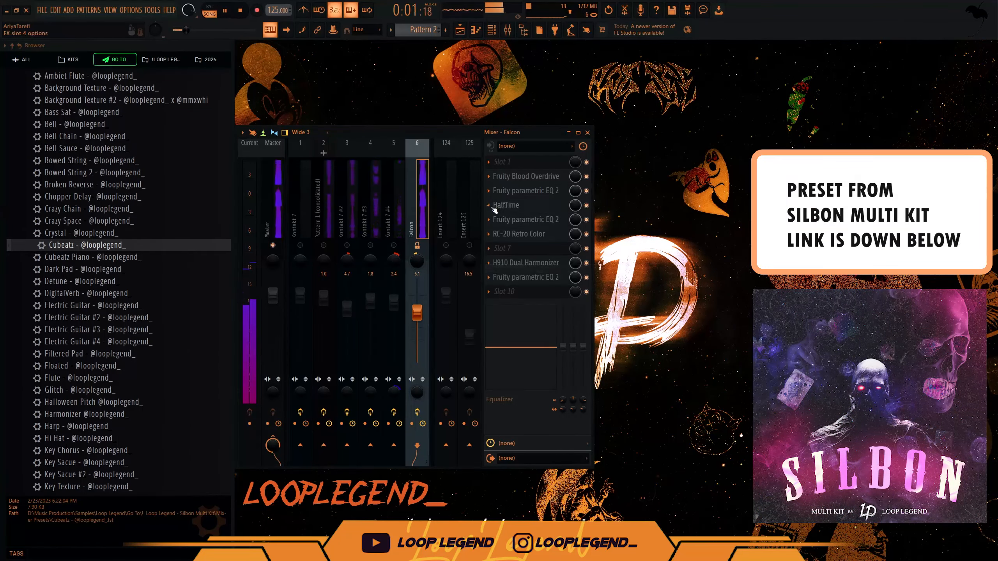
Add the LoFi - Pitch Dropout effect to slot 1 of the Falcon mixer track
click(549, 203)
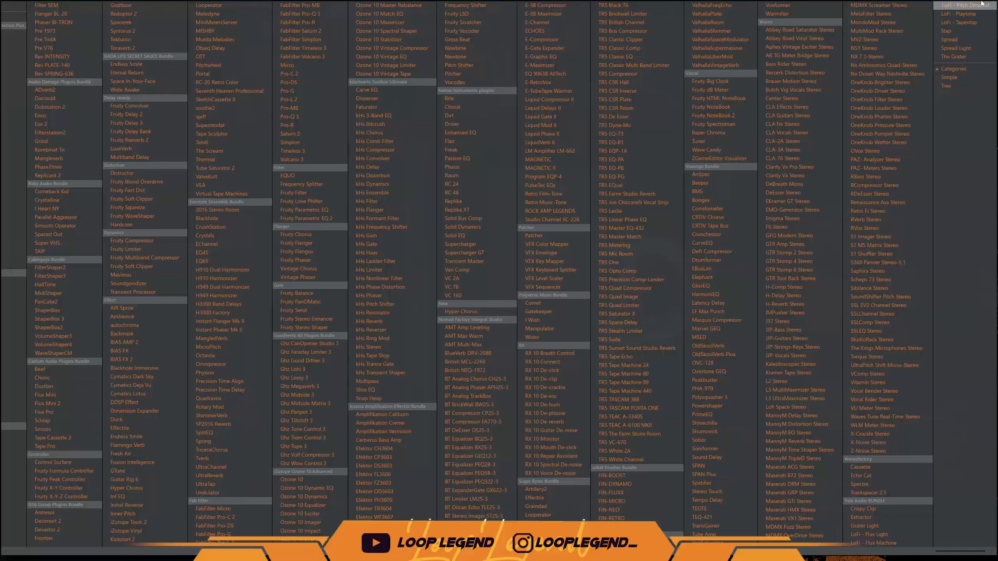
click(956, 6)
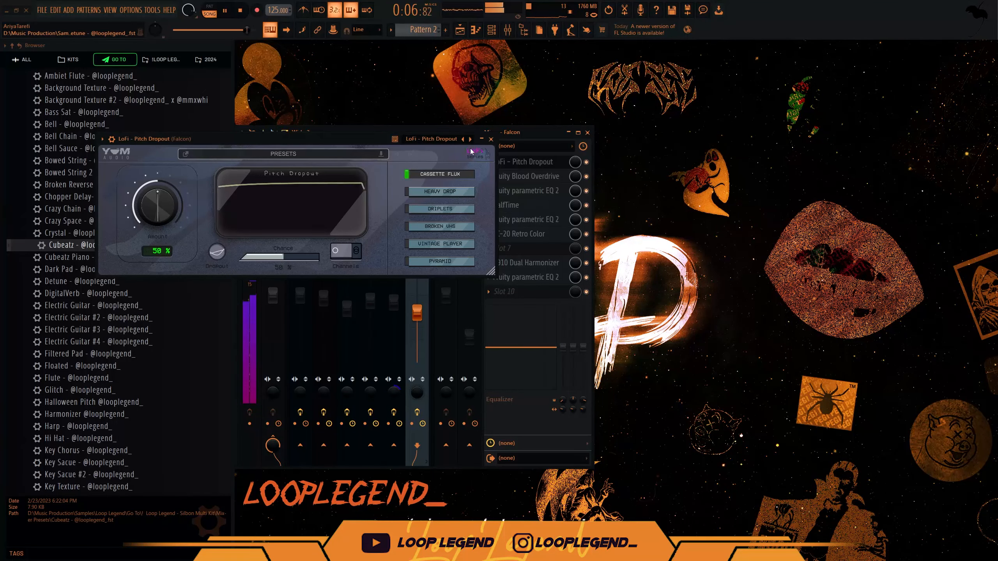
click(538, 166)
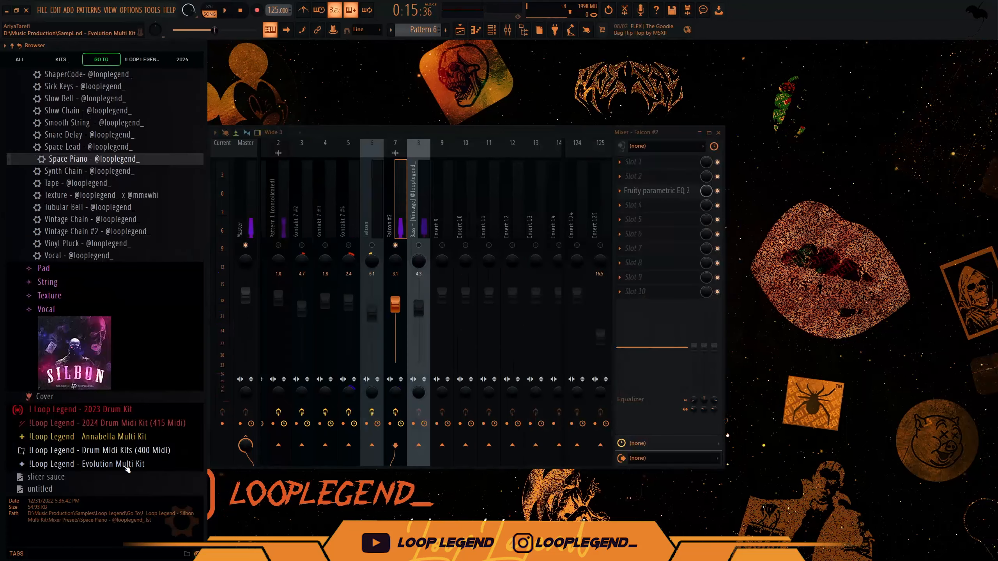
Load the Spong Bob mixer preset from the Evolution Multi Kit onto mixer track 7
click(127, 465)
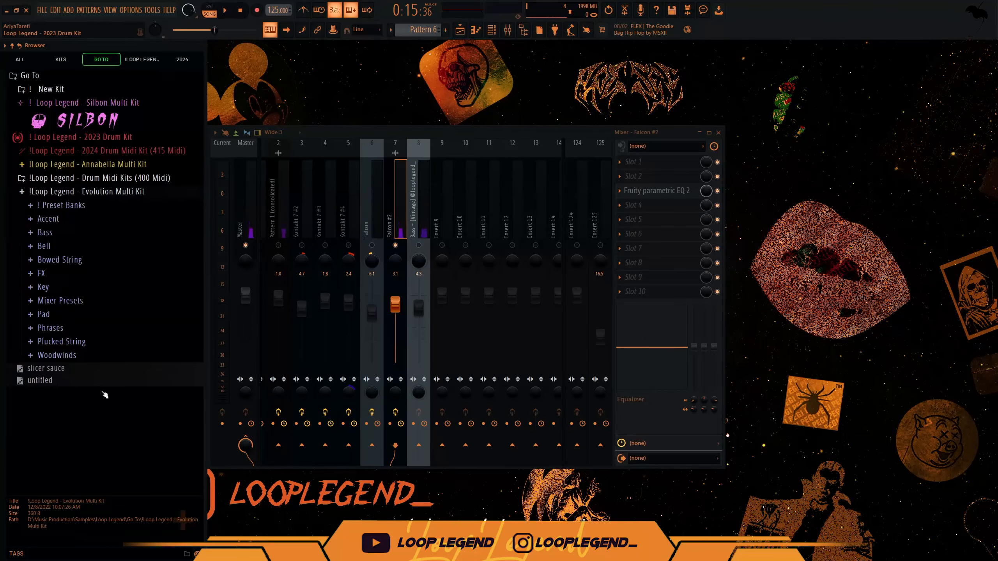
click(66, 302)
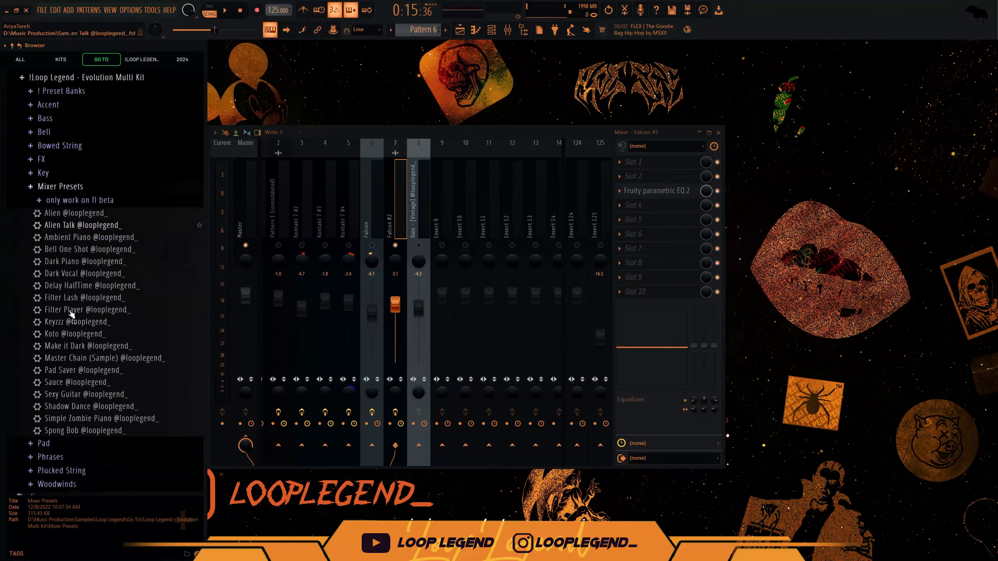
drag(66, 414, 443, 359)
drag(388, 234, 389, 237)
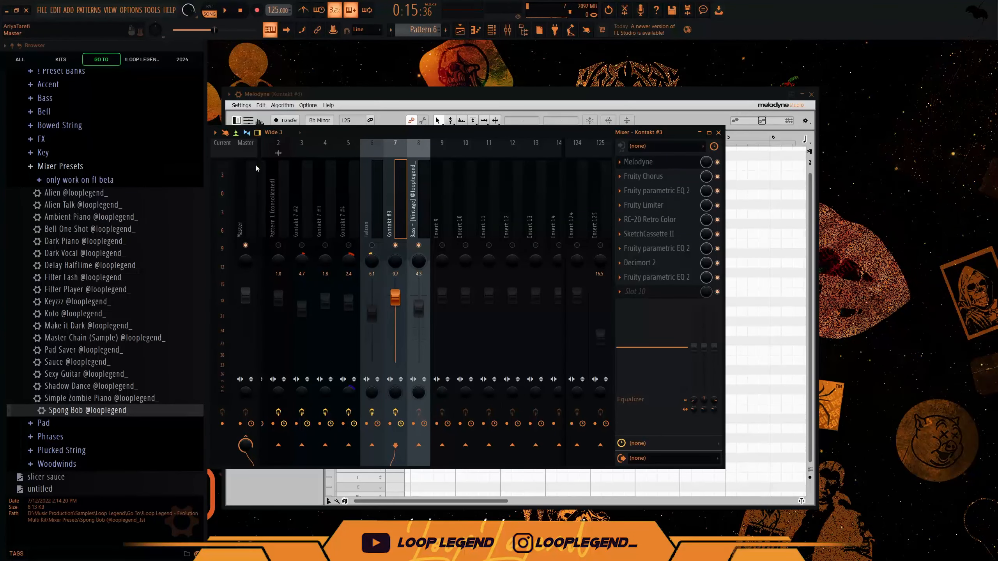
Raise the Ab note at bar 9 and the long A notes following it in Melodyne to Bb 5, and play them
click(486, 418)
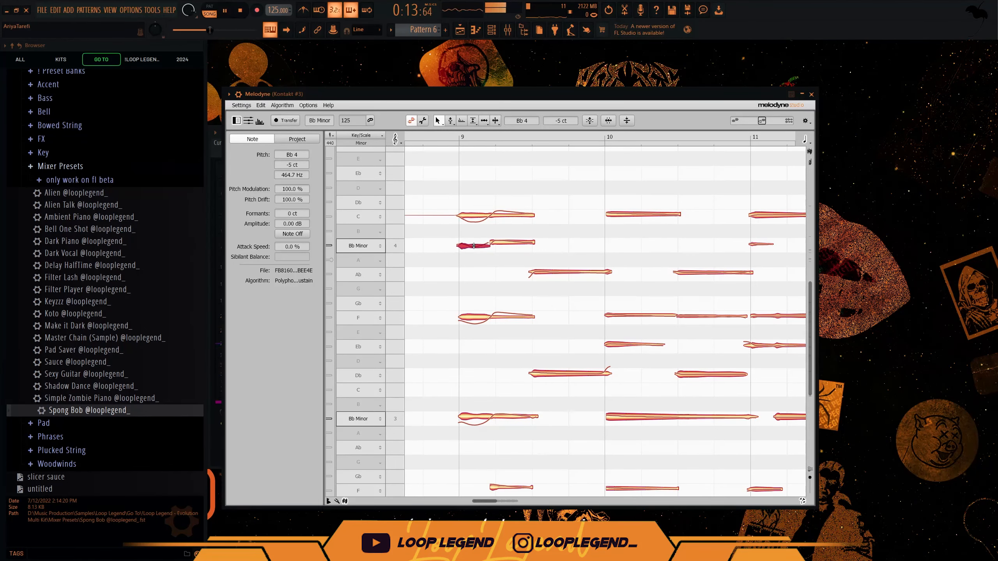
scroll(474, 246, up, 5)
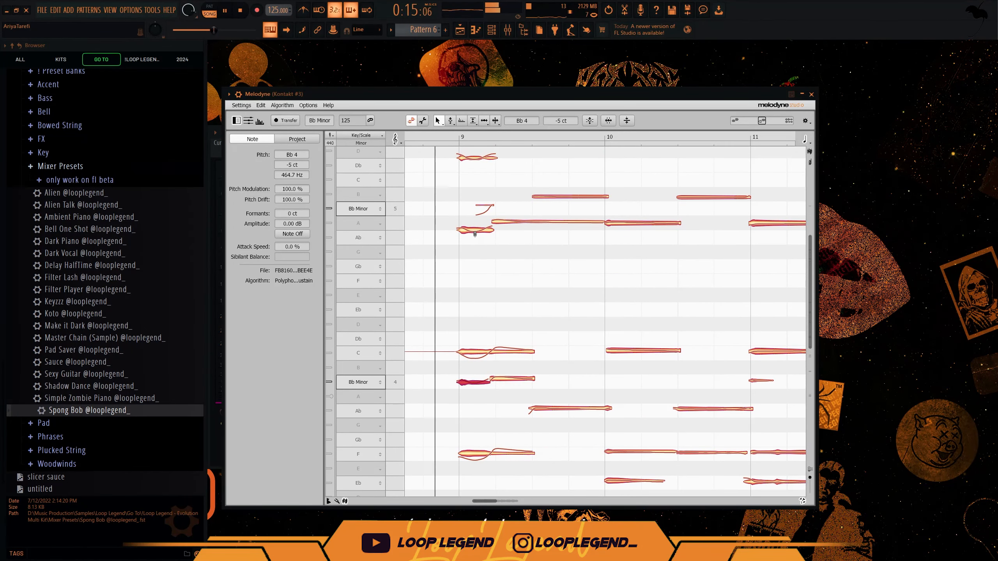
drag(645, 260, 471, 227)
key(space)
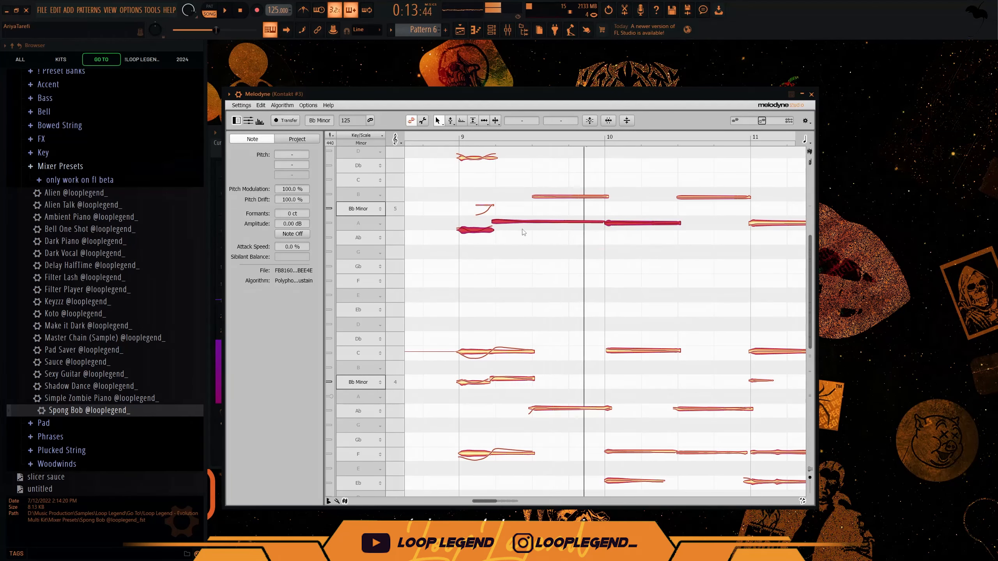
drag(544, 221, 545, 214)
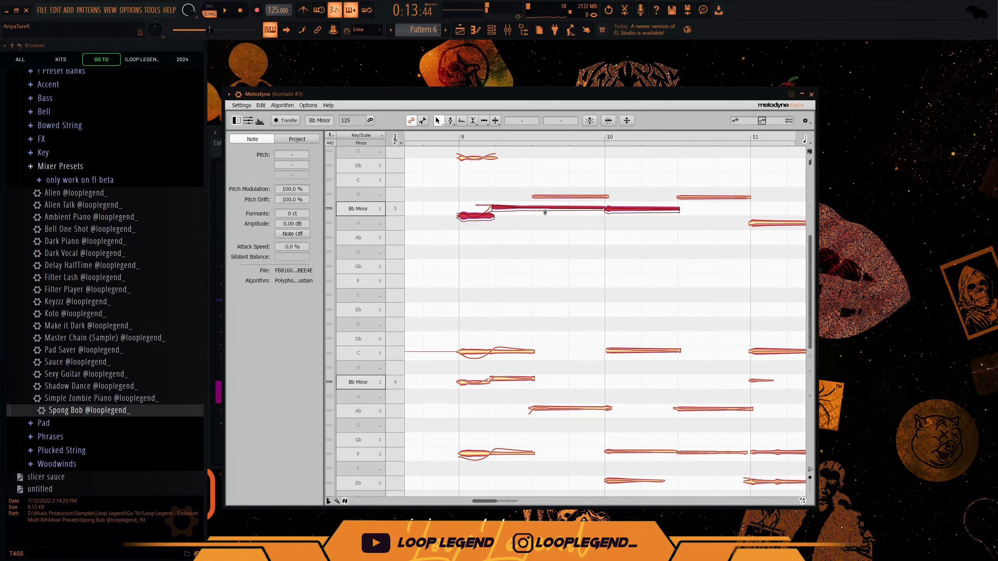
click(485, 225)
key(space)
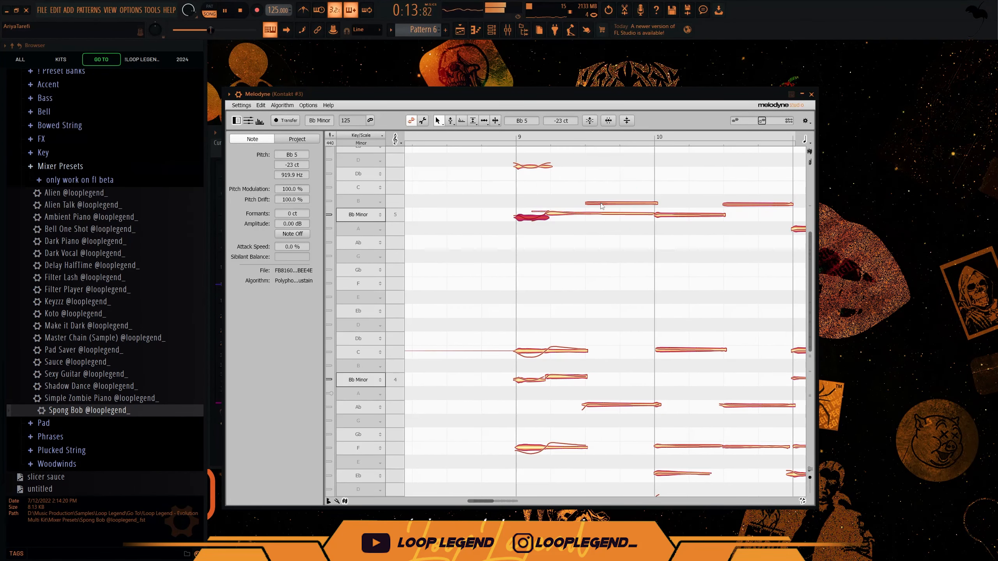
Lower the B note in the second half of bar 9 to Bb 5, and check the Db 6 note above
drag(602, 204, 601, 212)
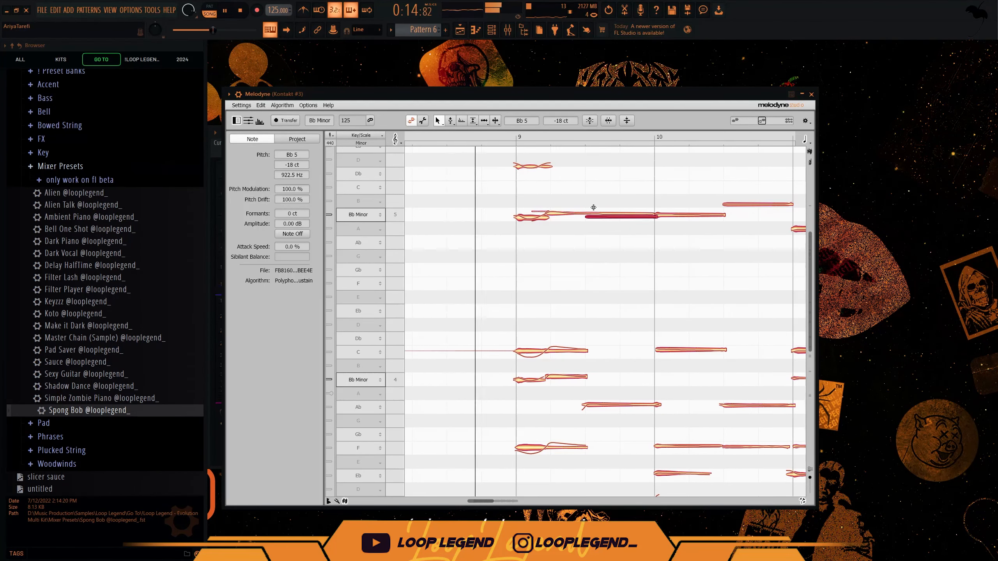
scroll(593, 207, up, 1)
click(535, 211)
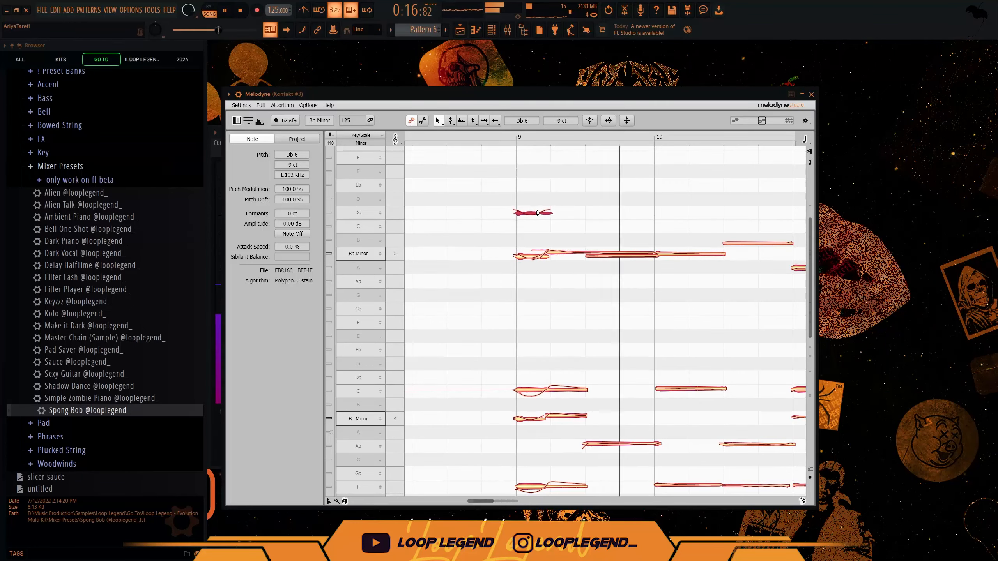
scroll(538, 213, down, 8)
scroll(661, 246, up, 4)
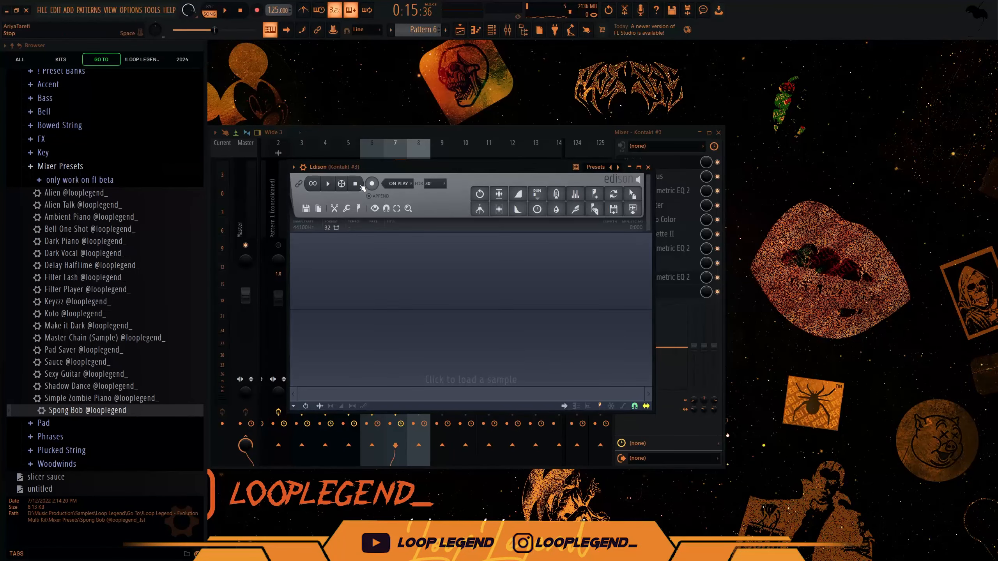
Record the Kontakt #3 mixer track in Edison, playing the arrangement from bar 8
click(371, 184)
key(F5)
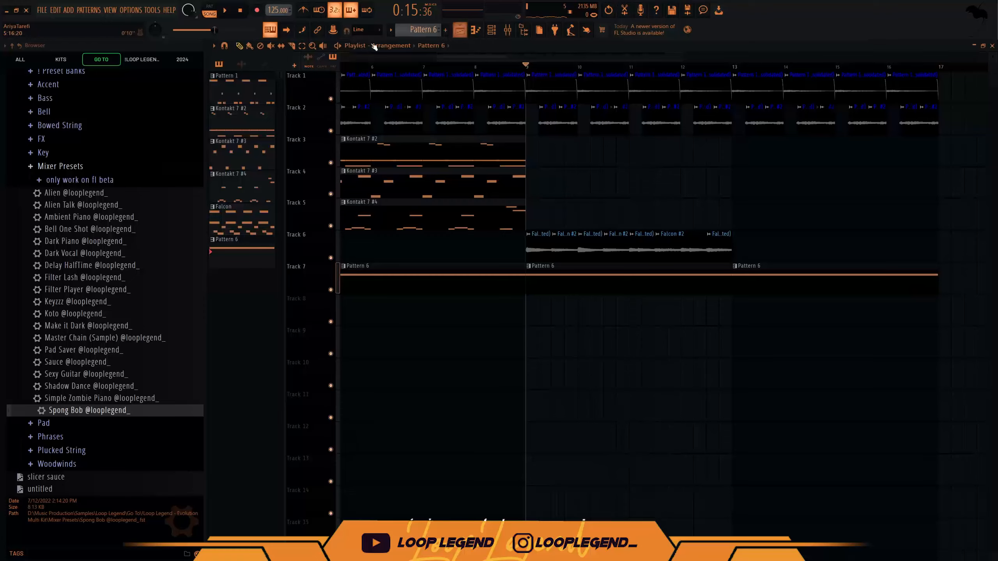
click(473, 60)
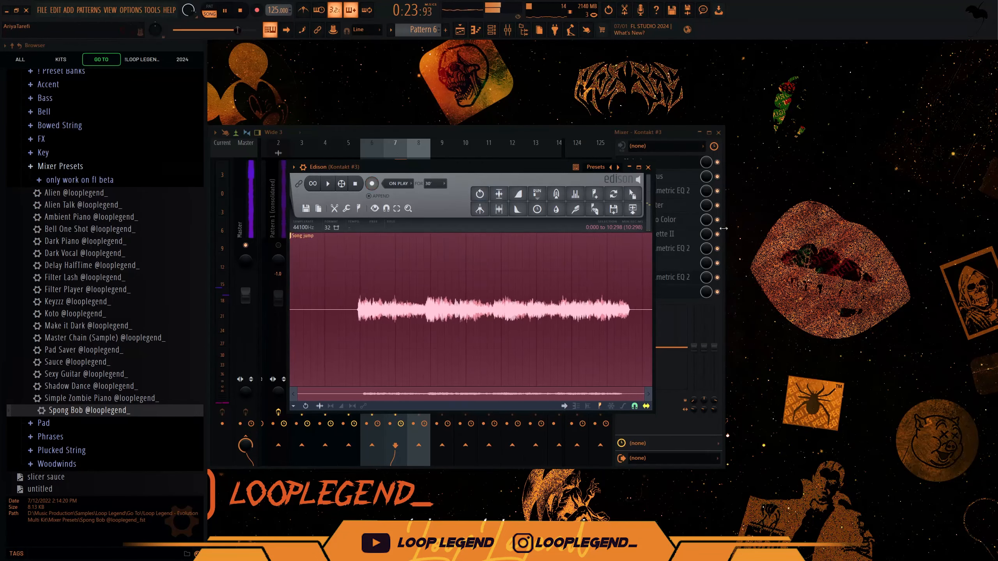
Place the audio recorded in Edison into the playlist and control playback
drag(642, 200, 489, 336)
key(F9)
key(space)
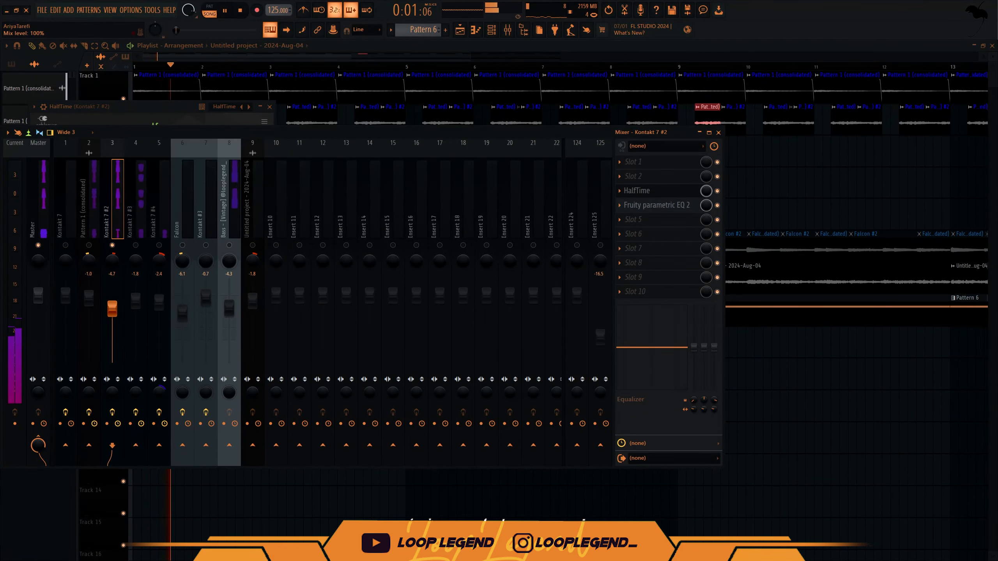
Create an automation clip for the HalfTime mix level on the Kontakt 7 #2 mixer track
right_click(706, 192)
click(719, 259)
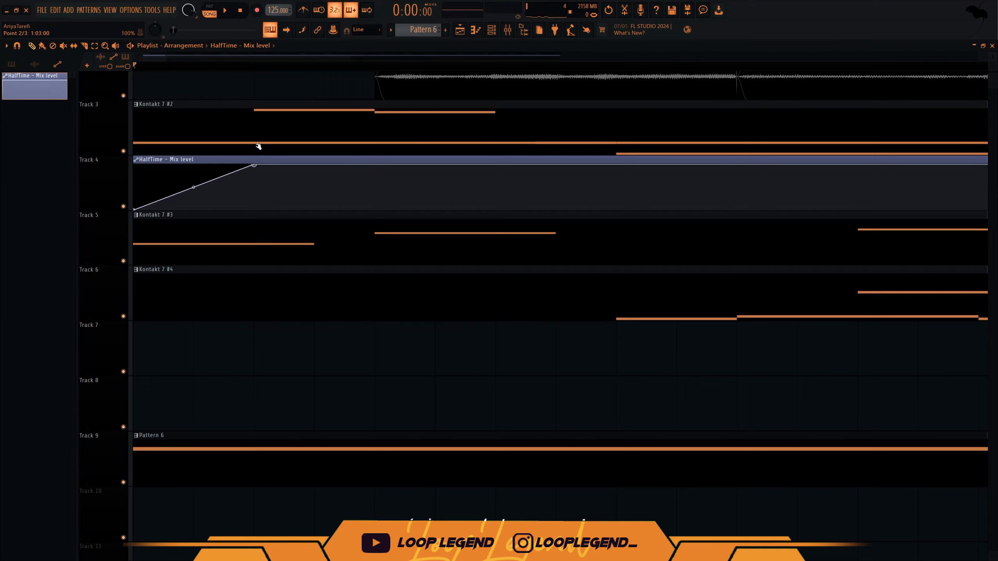
Add a point at 1:09:00 in the HalfTime mix automation and drop it to the bottom of the clip
key(space)
key(space)
key(space)
right_click(497, 175)
drag(496, 176, 642, 232)
key(space)
key(space)
Add a HalfTime mix point at 1:06:00, raise it to the top of the clip and play the result
right_click(462, 172)
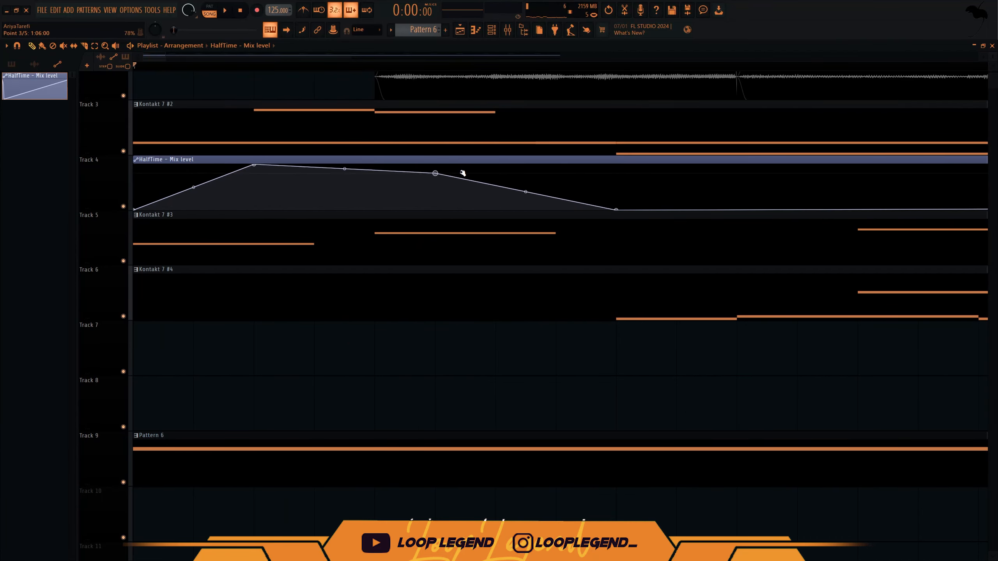
drag(462, 172, 464, 159)
key(space)
scroll(471, 167, down, 1)
scroll(456, 173, down, 3)
key(space)
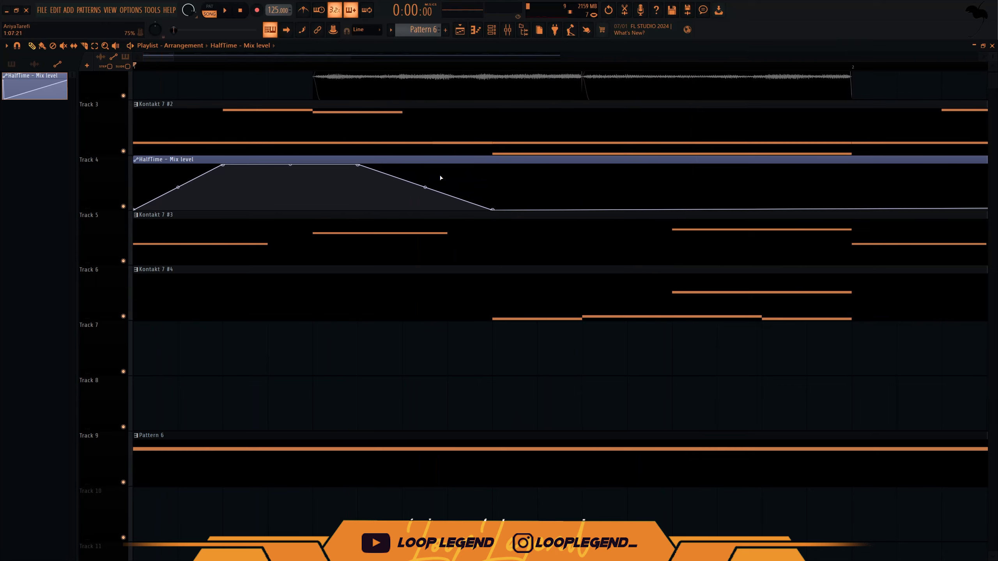
Raise the HalfTime mix point at 1:09:00 to 36% and replay the opening
key(space)
key(space)
key(space)
drag(342, 208, 340, 194)
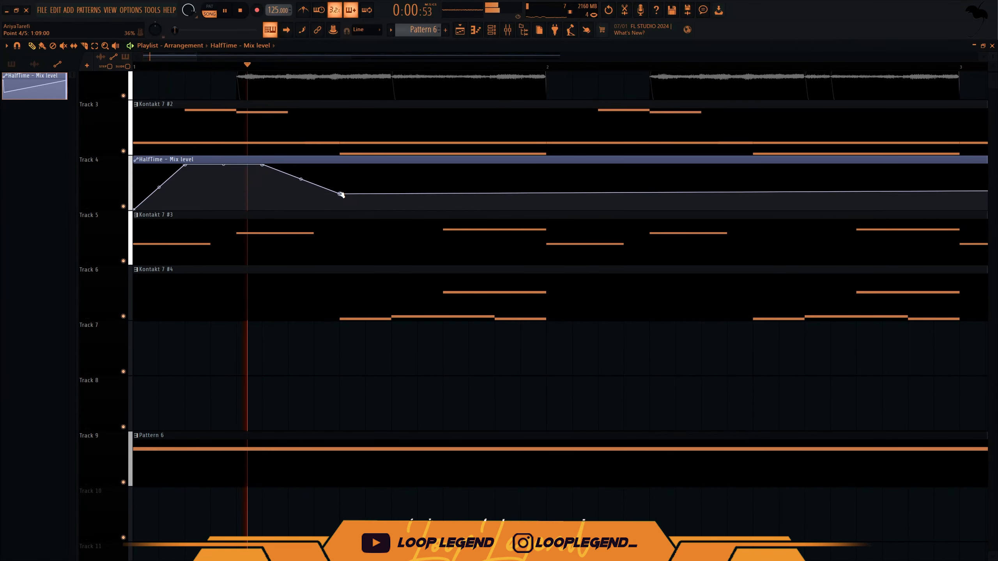
key(space)
key(space)
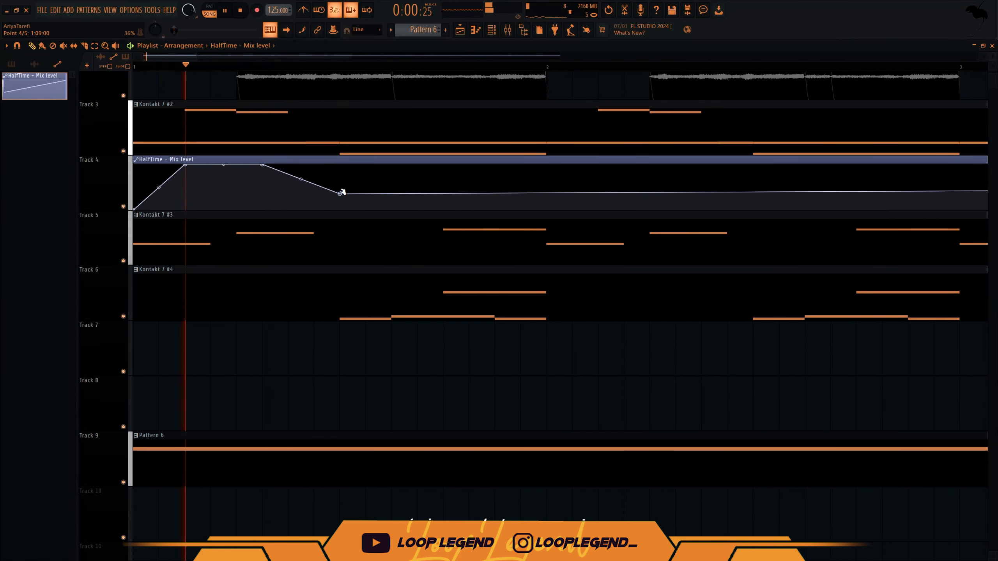
Add a HalfTime mix point at 2:01:00 at 36% and set its mode to Double curve 3
key(space)
click(546, 194)
right_click(546, 194)
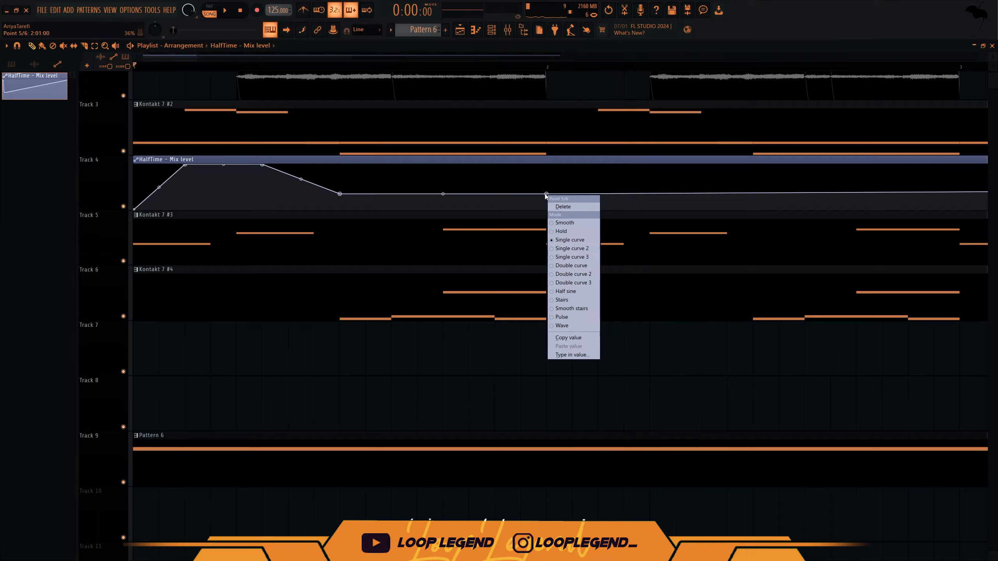
click(579, 283)
scroll(579, 283, down, 12)
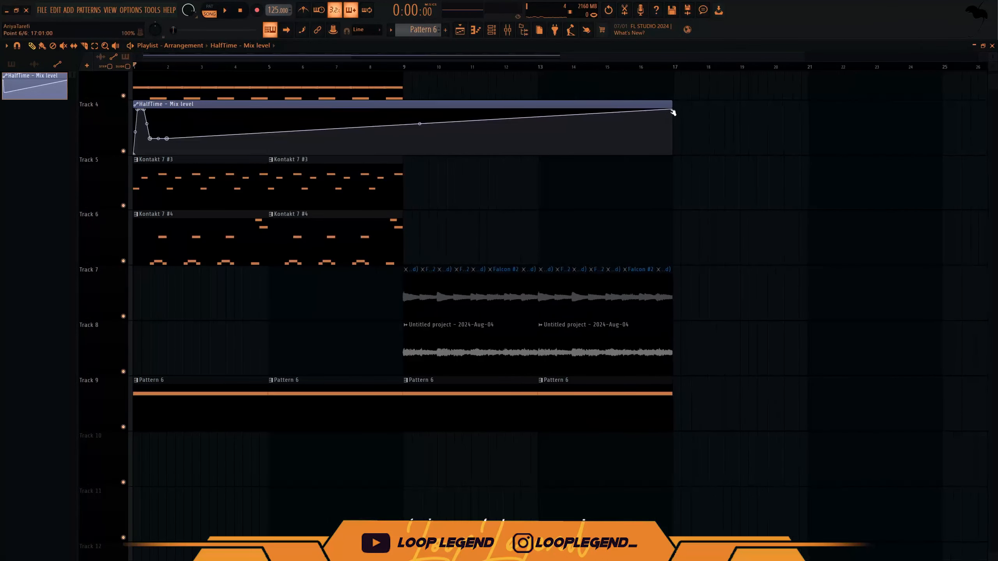
Trim the HalfTime mix automation clip to one bar and duplicate it up to bar 9
drag(673, 112, 167, 118)
key(ctrl+b)
key(ctrl+b)
key(ctrl+b)
key(ctrl+b)
key(ctrl+b)
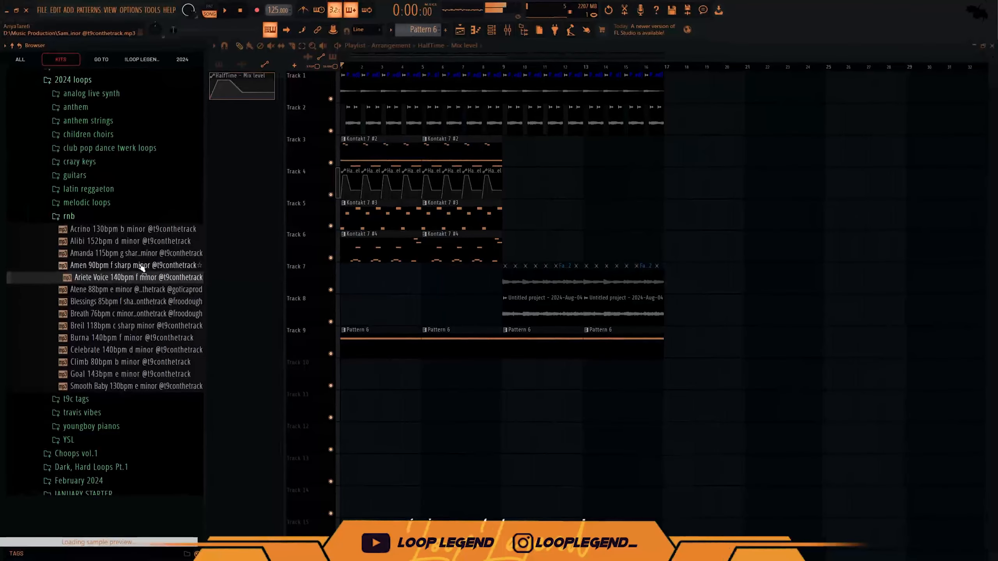
Preview the sample Amen 90bpm f sharp minor, place it on Track 10 at bar 17 and hide the browser
click(142, 265)
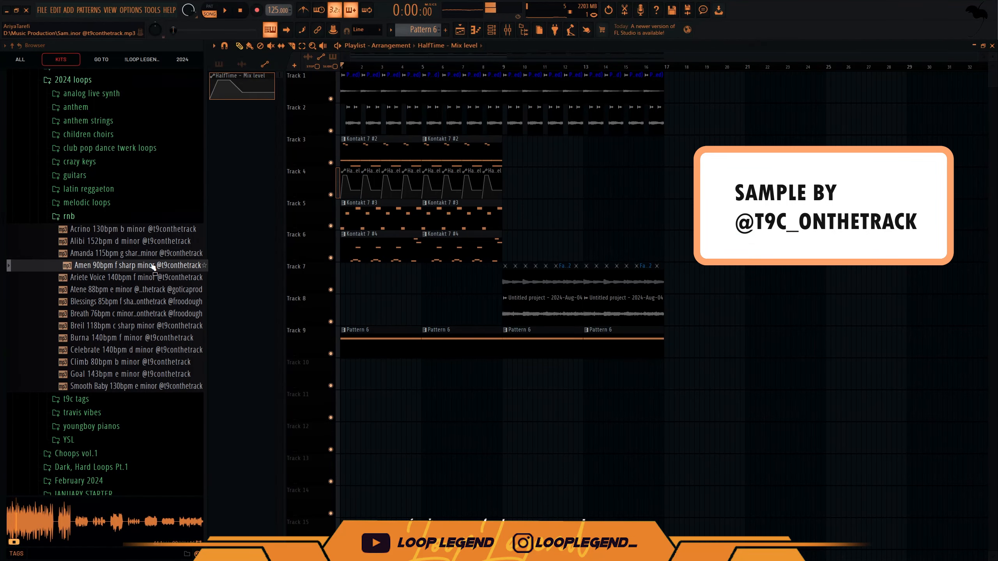
drag(152, 267, 667, 378)
click(523, 31)
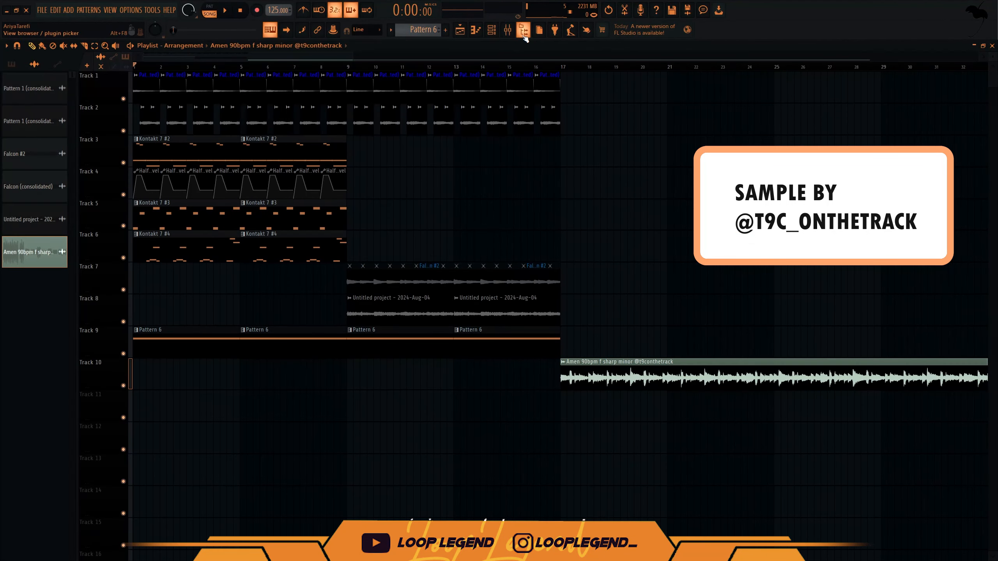
Match the tempo to the sample's 90 BPM, use Stretch mode for the Amen clip and restore the tempo to 125 BPM
click(375, 34)
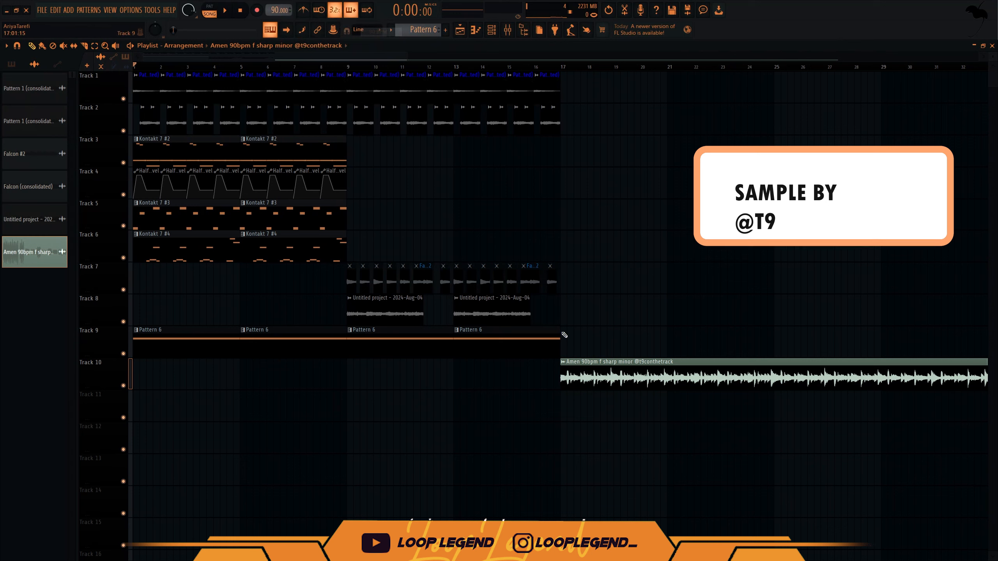
double_click(576, 362)
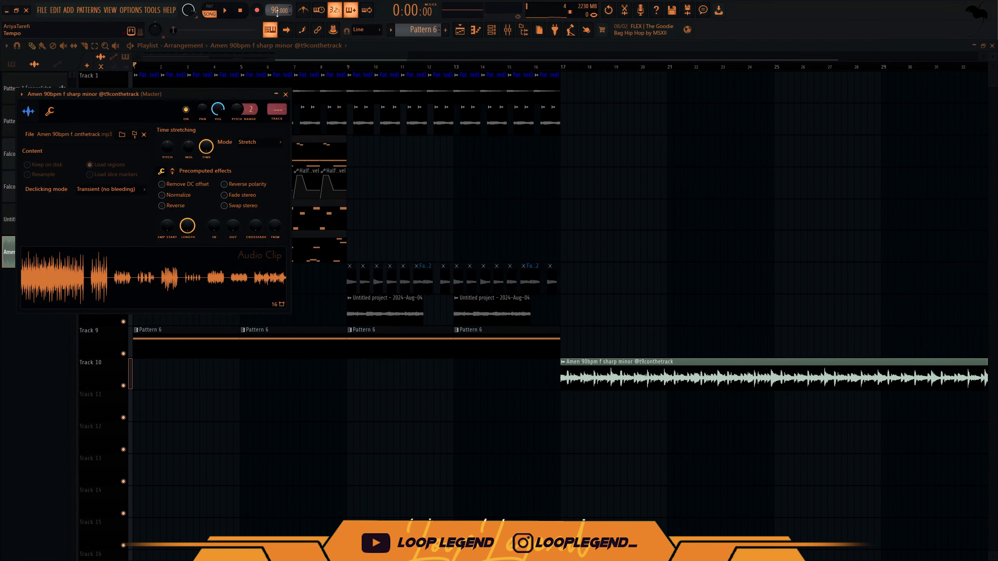
right_click(277, 12)
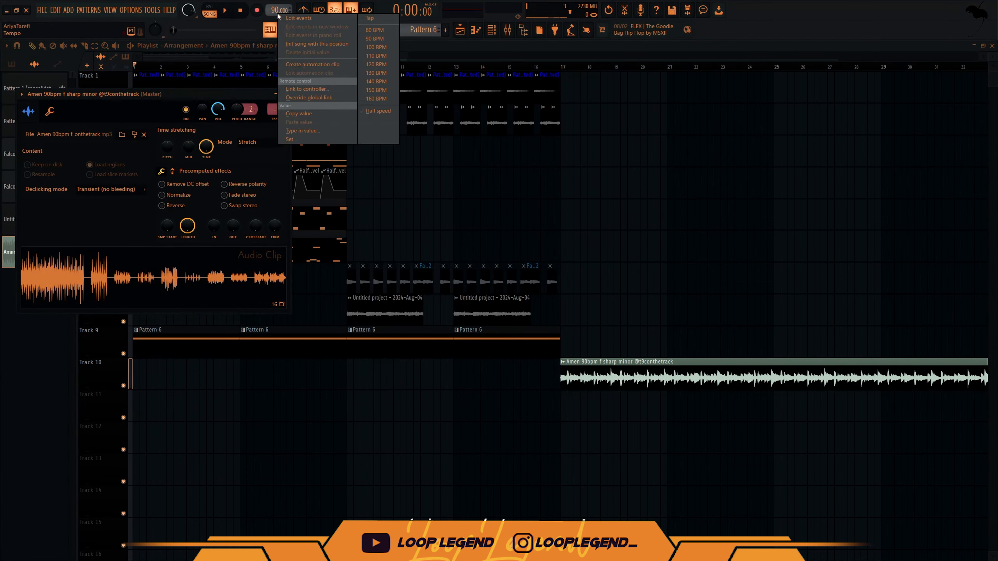
click(306, 100)
text(125)
key(Return)
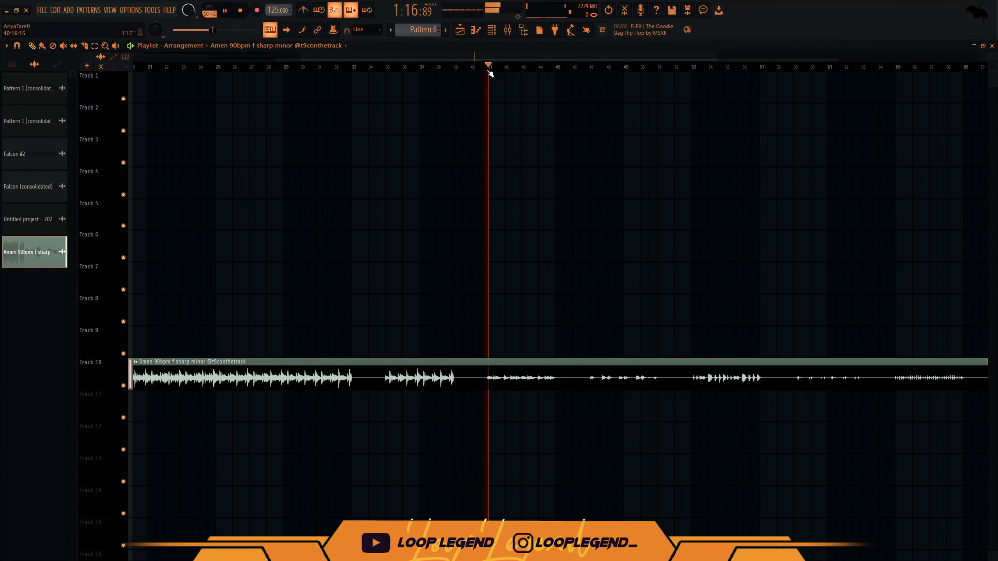
Slice the Amen sample clip on Track 10 at bar 41 and add the HalfTime effect to its mixer track
click(488, 375)
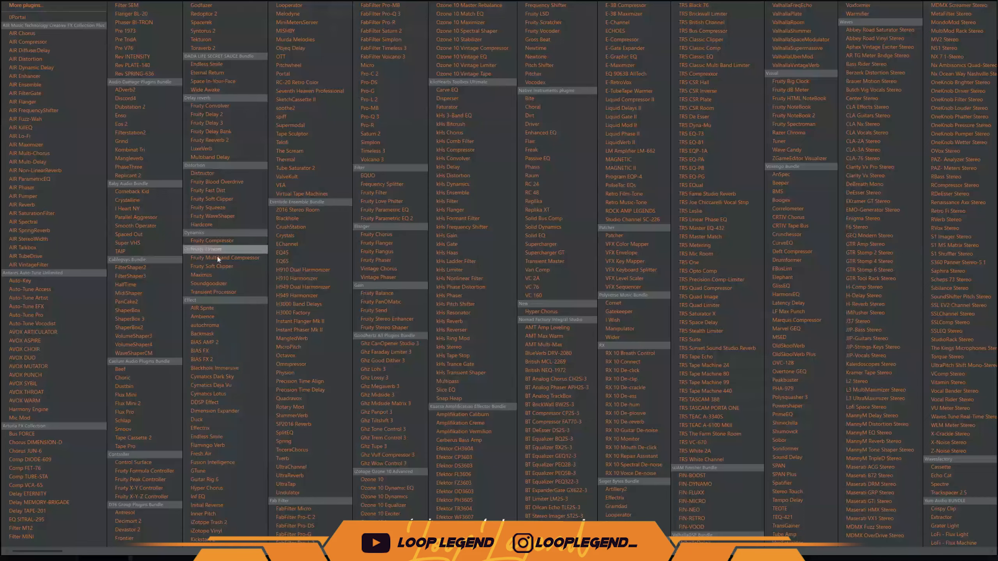
click(140, 288)
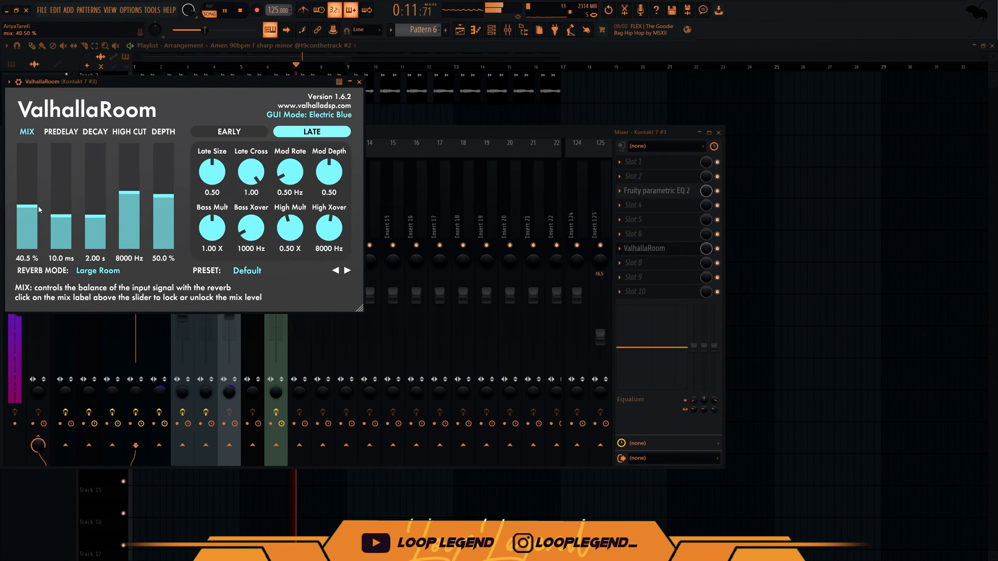
Lower the ValhallaRoom mix and decay on the Kontakt 7 #3 mixer track
drag(39, 205, 39, 214)
drag(101, 217, 101, 232)
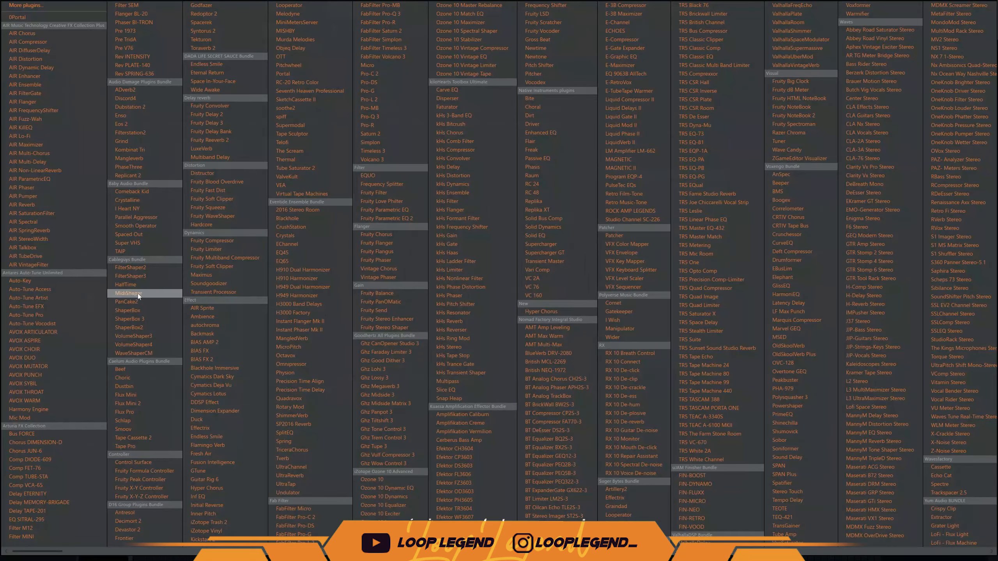
Add another HalfTime effect and shape its mix automation to jump from the bottom to a high level at bar 9
click(131, 285)
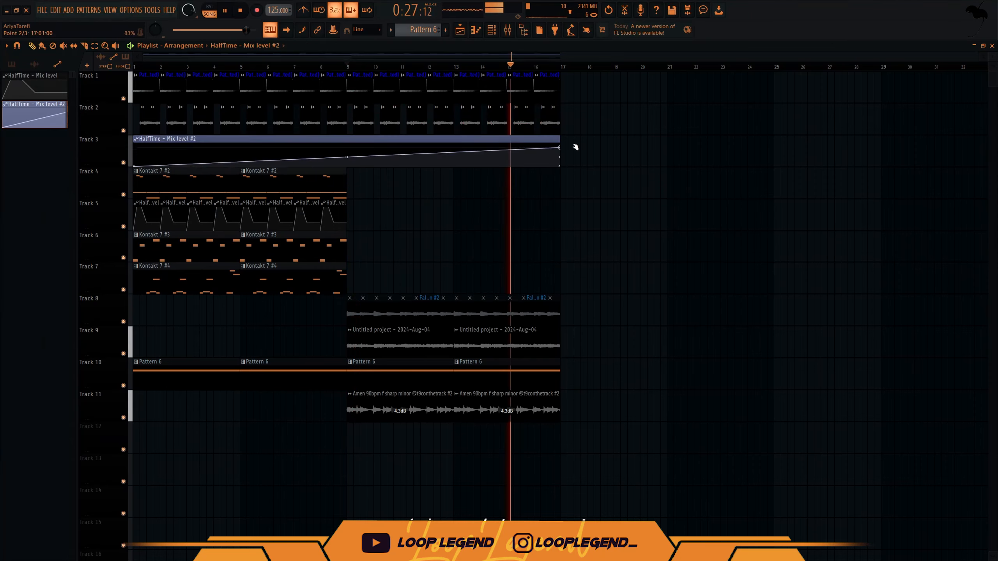
right_click(348, 150)
right_click(345, 153)
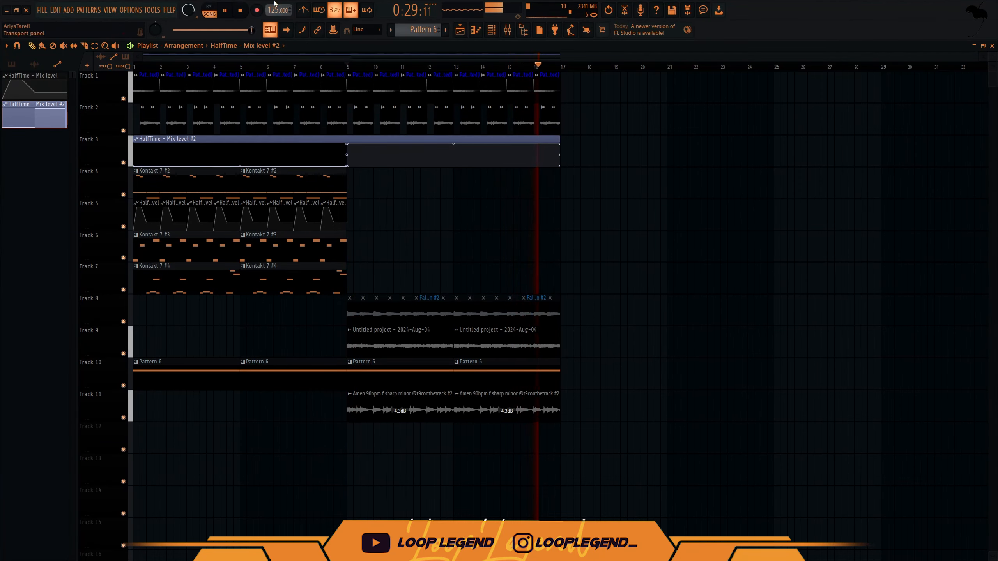
Split the bass A#4 note's last bar into two pieces and raise both to D#5
click(342, 133)
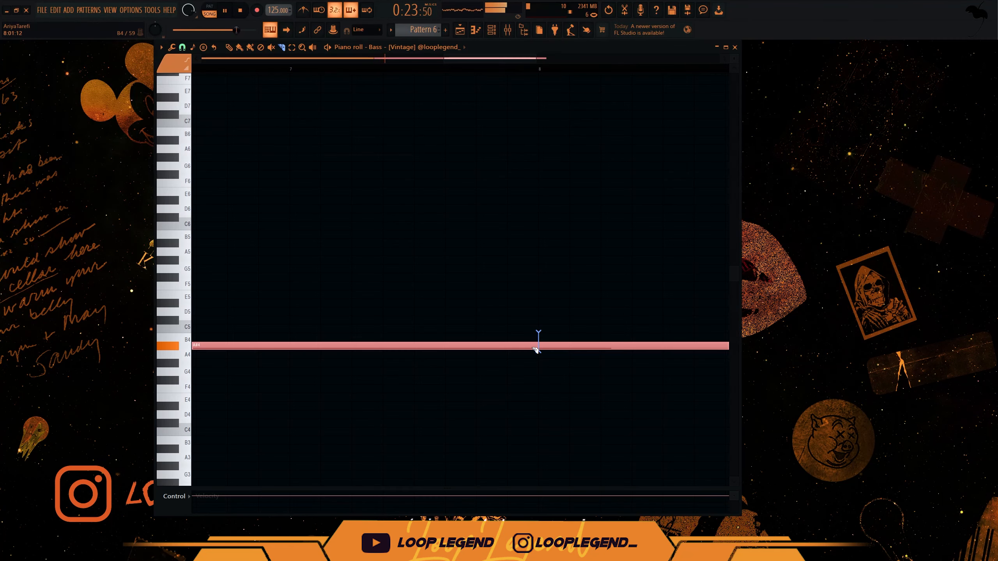
scroll(535, 349, down, 3)
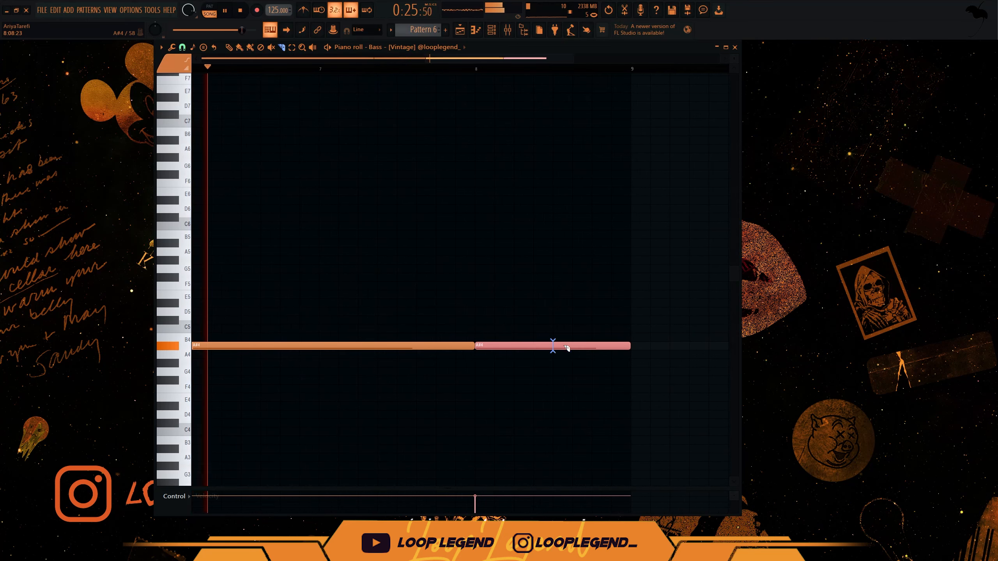
click(574, 346)
drag(529, 358, 618, 333)
key(shift+Up)
key(shift+Up)
key(shift+Up)
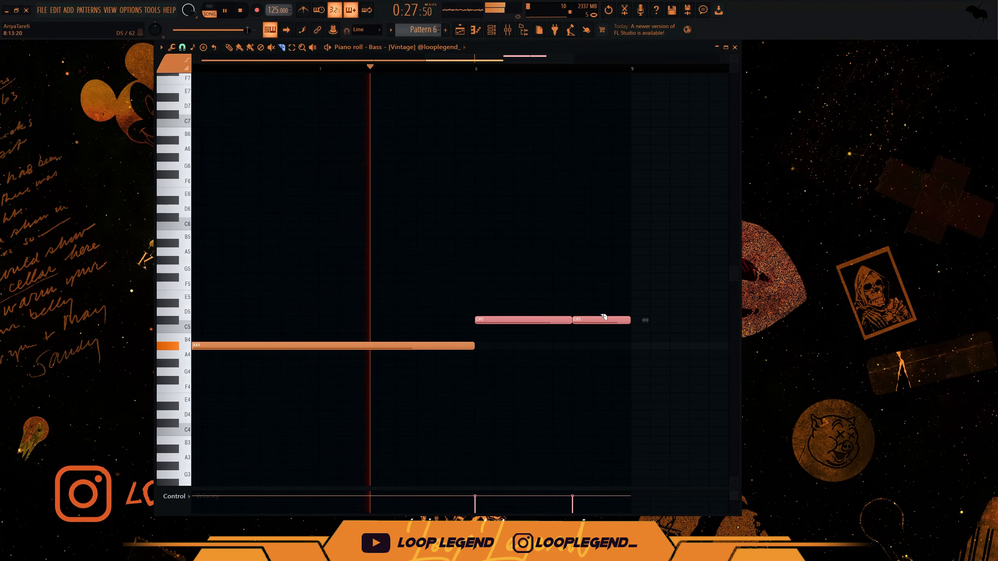
key(shift+Up)
key(shift+Up)
Raise the final bass note of bar 8 to F5
drag(600, 266, 608, 358)
key(shift+Up)
key(shift+Up)
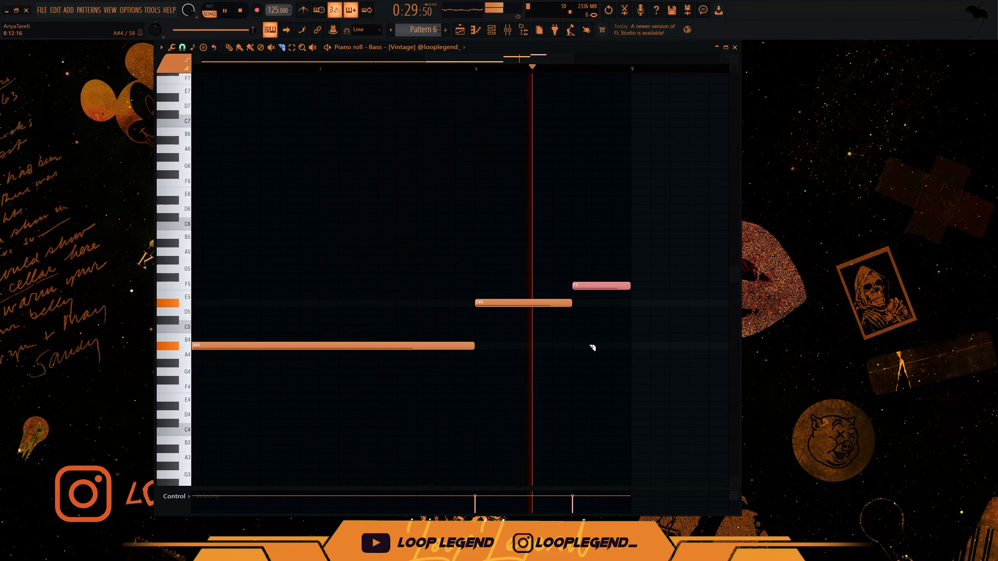
scroll(468, 167, up, 2)
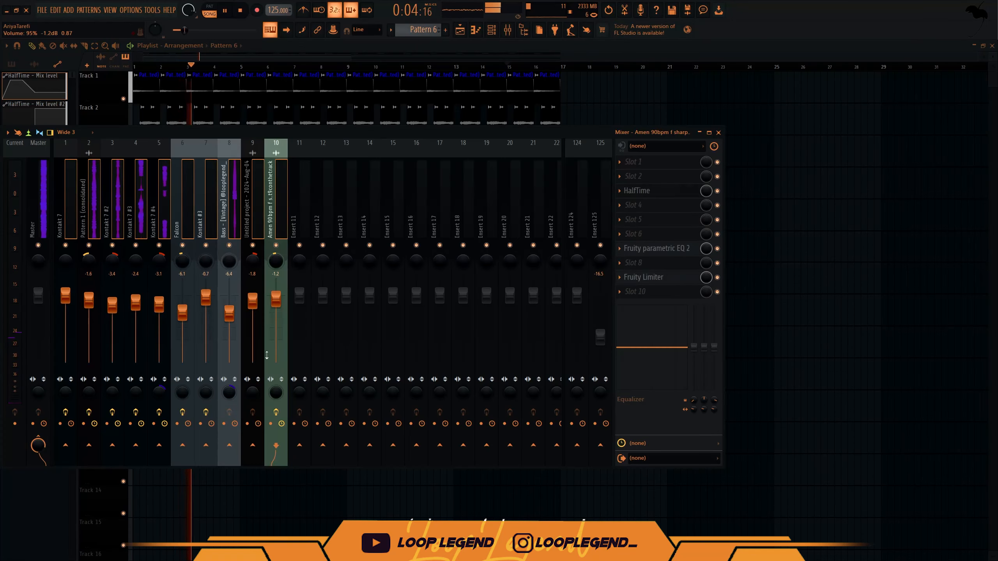
Route the instrument mixer tracks into Insert 11 and load the Ozone 2 Master preset on it
click(303, 440)
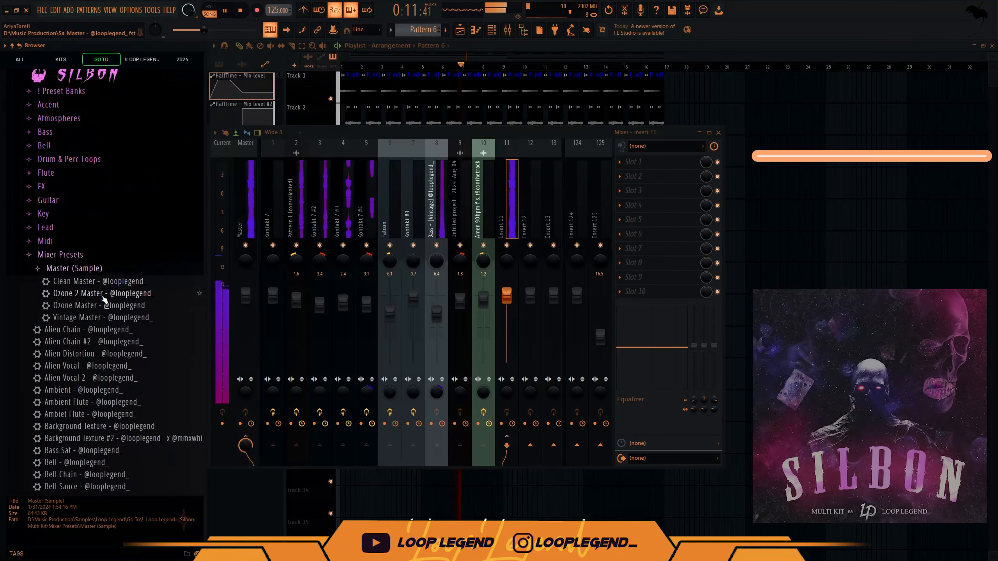
drag(108, 293, 510, 244)
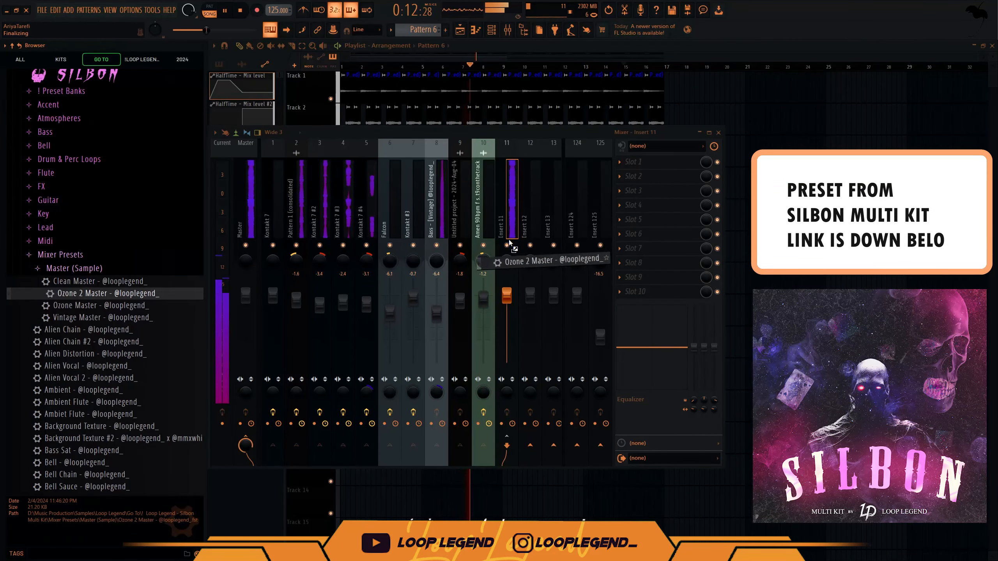
drag(509, 239, 511, 243)
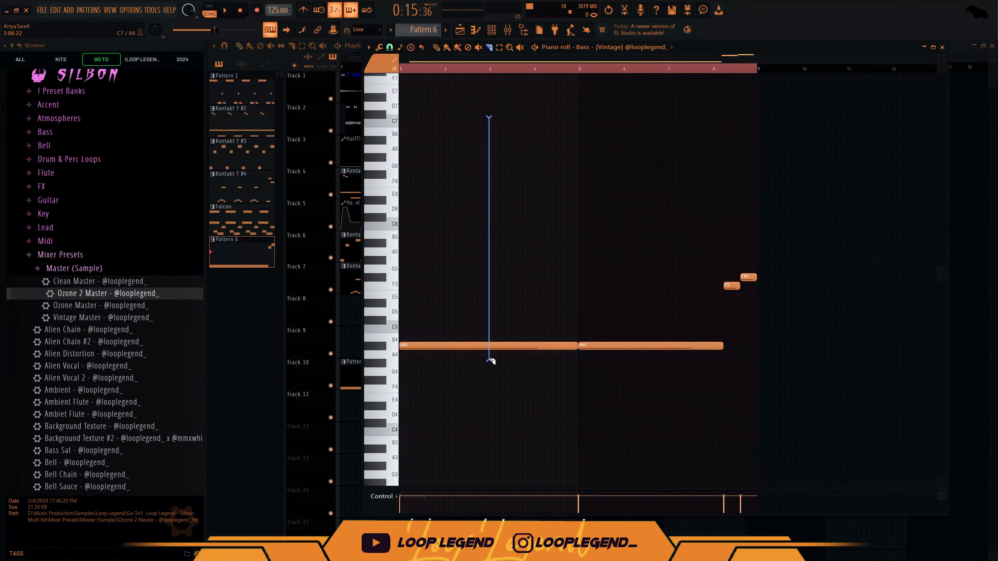
Split the first bass A#4 note at bar 3 and lower its second half to F#4 during playback
drag(491, 387, 495, 384)
key(space)
key(Down)
key(Down)
key(Down)
key(Down)
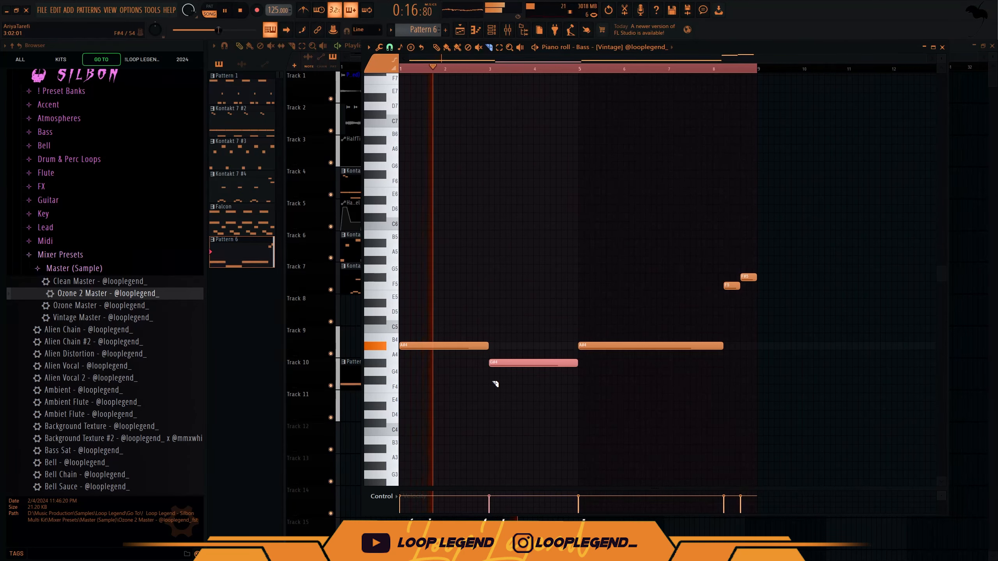
key(ctrl+d)
key(ctrl+Up)
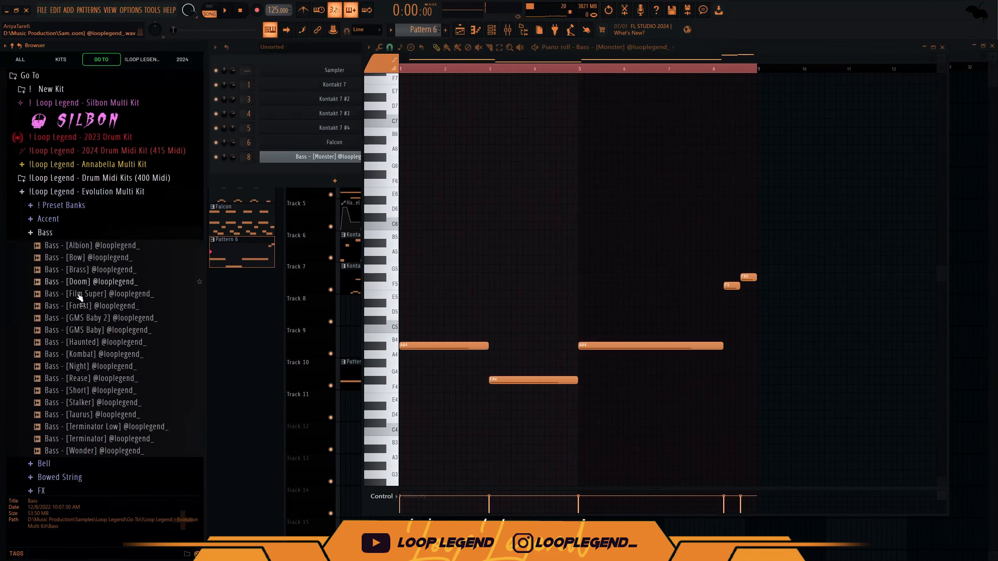
Preview the Evolution kit basses, replace the bass channel's sample with Bass - [Wonder] and play it
click(109, 405)
click(105, 438)
click(100, 450)
drag(101, 449, 315, 156)
key(space)
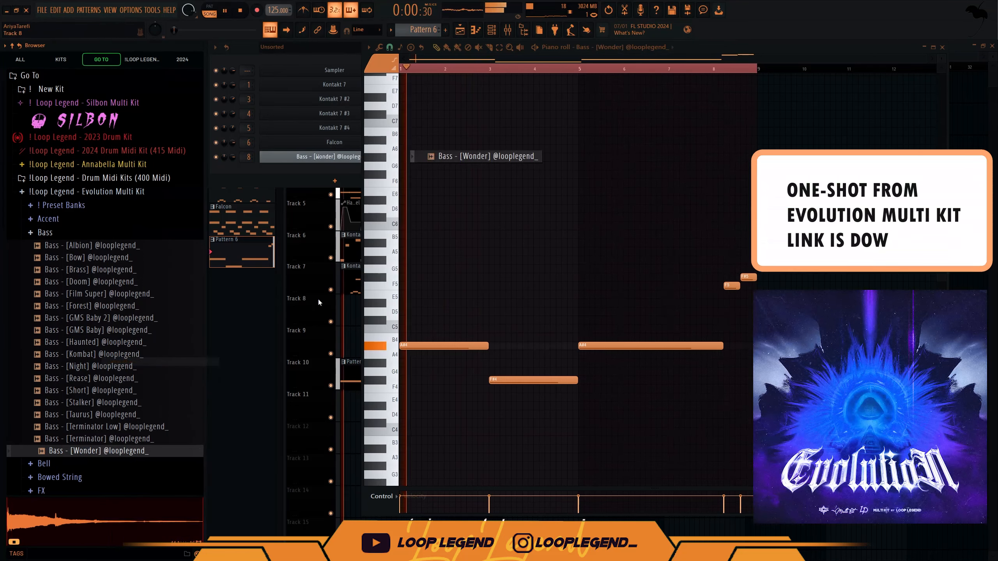
Turn off the use of loop points for the Bass - [Wonder] sample and close its settings
click(339, 157)
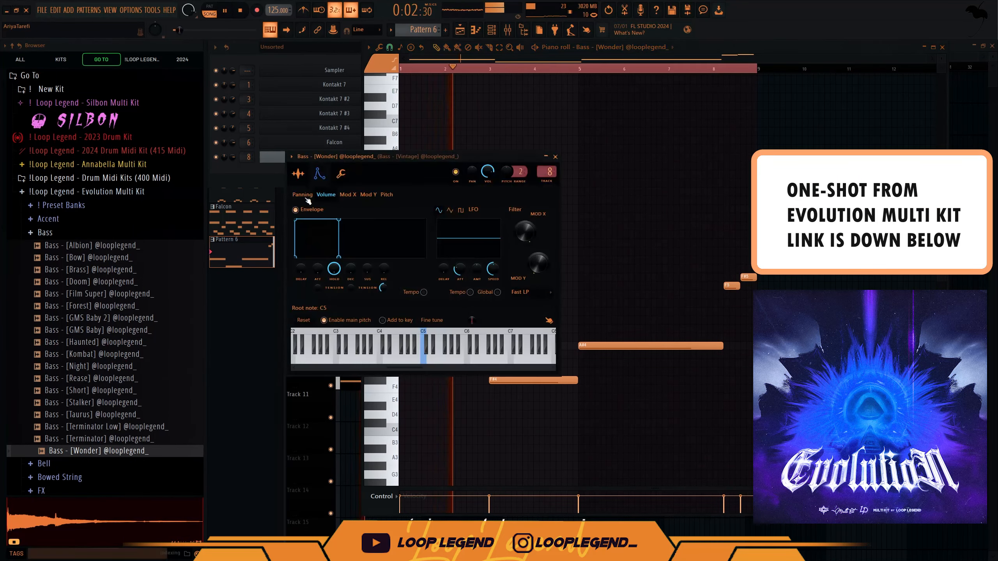
click(298, 174)
click(382, 287)
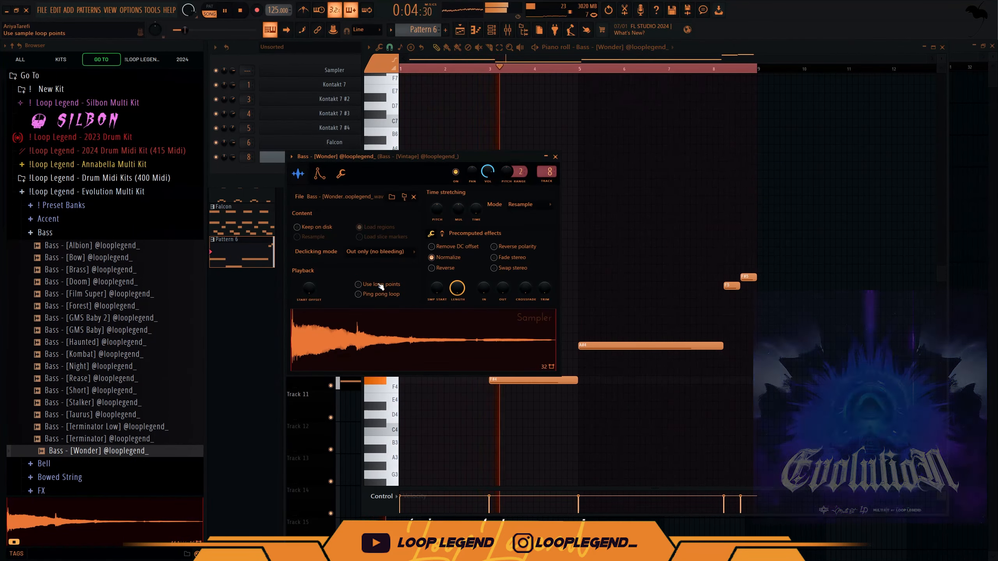
click(555, 157)
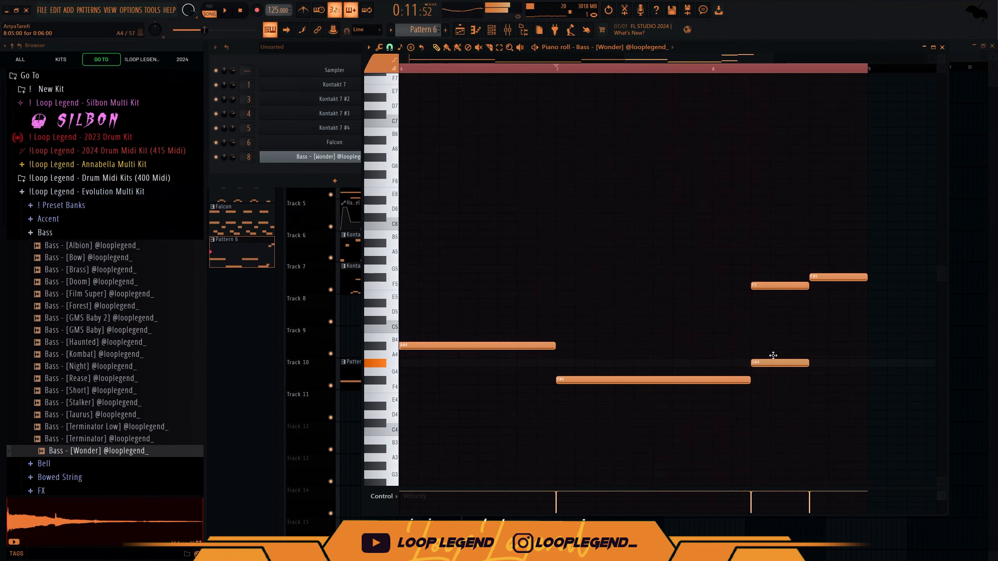
Remove the F5 and F#5 notes from the bass's last bar and extend the G#4 note to bar 9
key(space)
right_click(780, 285)
drag(829, 277, 829, 380)
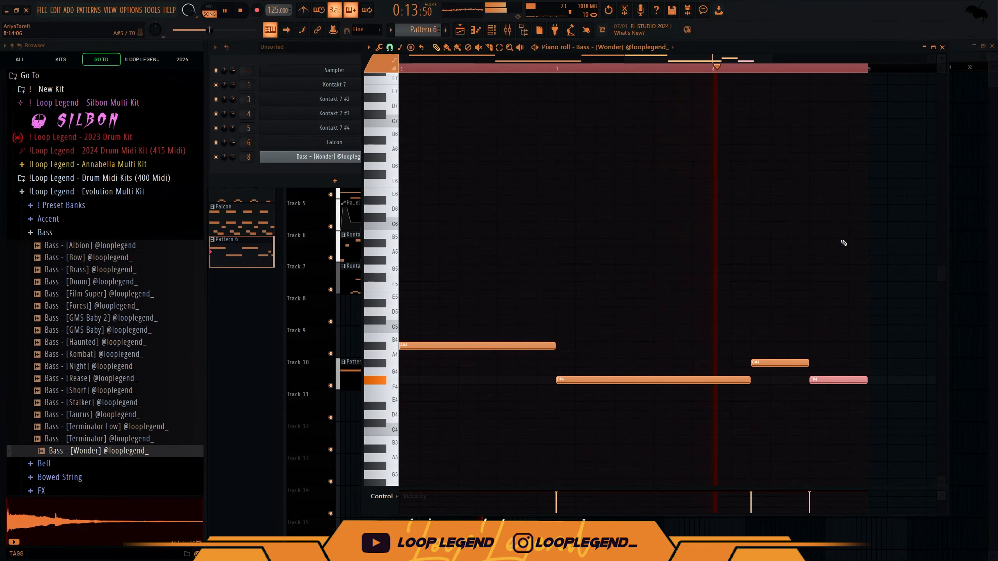
right_click(839, 379)
drag(808, 362, 867, 365)
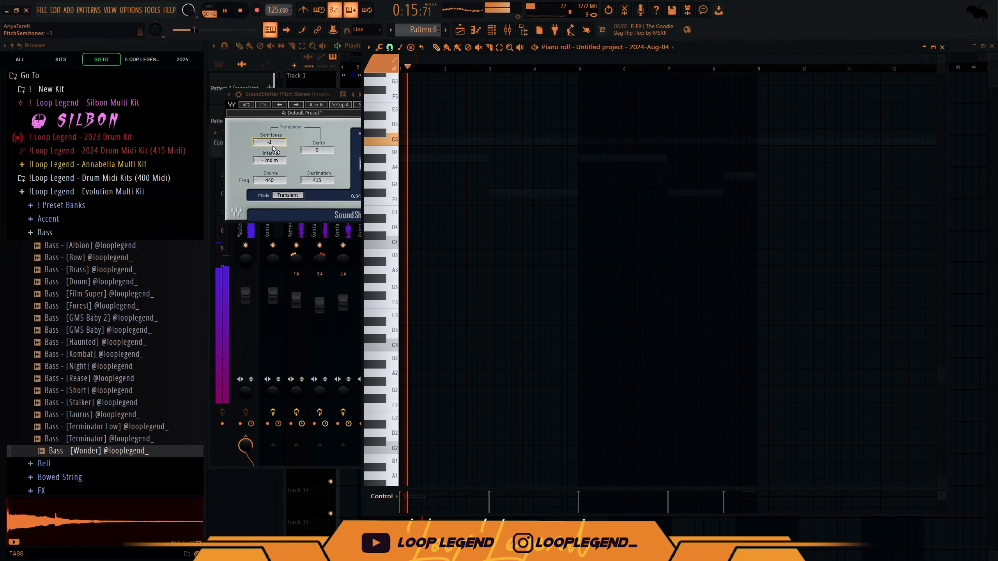
Adjust the semitone transposition in SoundShifter Pitch Stereo
scroll(272, 147, up, 4)
scroll(273, 148, down, 1)
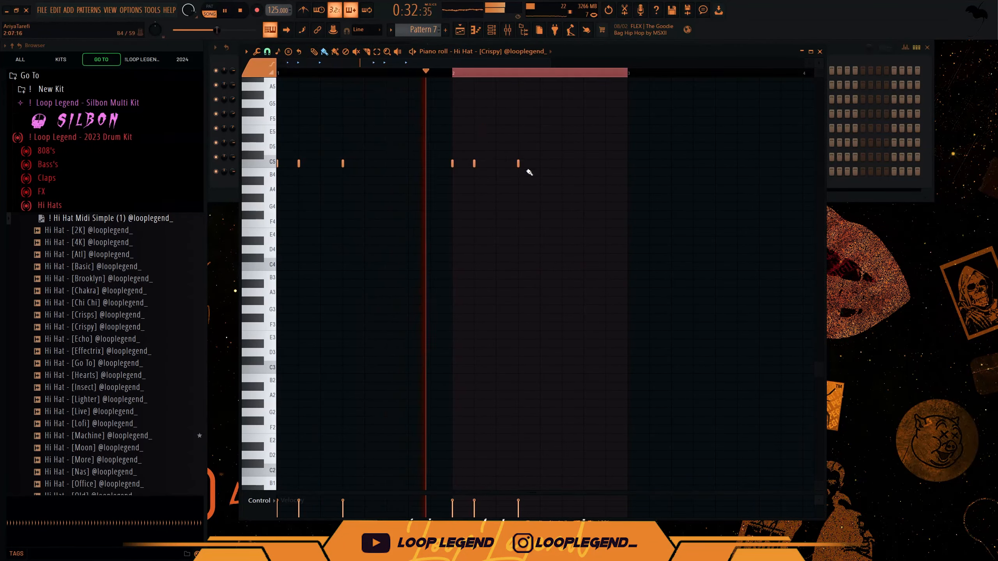
Add a D5 hi-hat hit near the end of bar 2 in Pattern 7
click(605, 146)
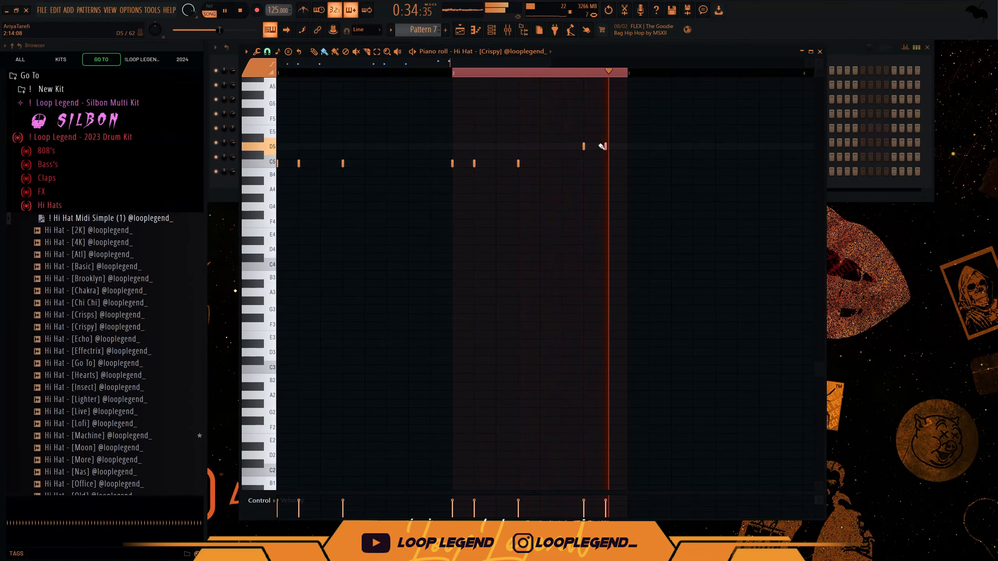
scroll(567, 152, down, 1)
scroll(567, 152, down, 1)
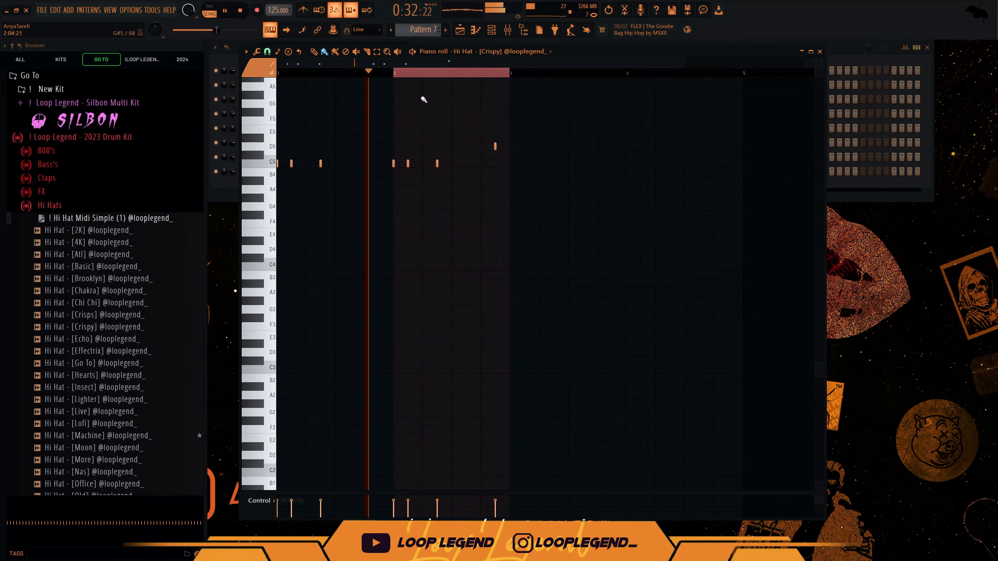
Duplicate the two-bar hi-hat phrase until it fills eight bars
key(ctrl+b)
key(ctrl+z)
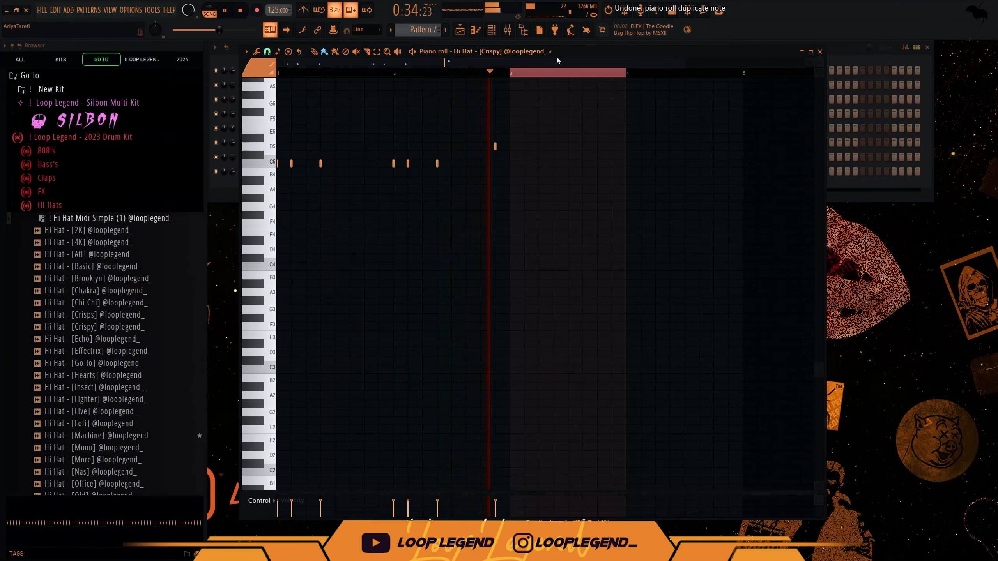
key(ctrl+b)
scroll(489, 277, down, 1)
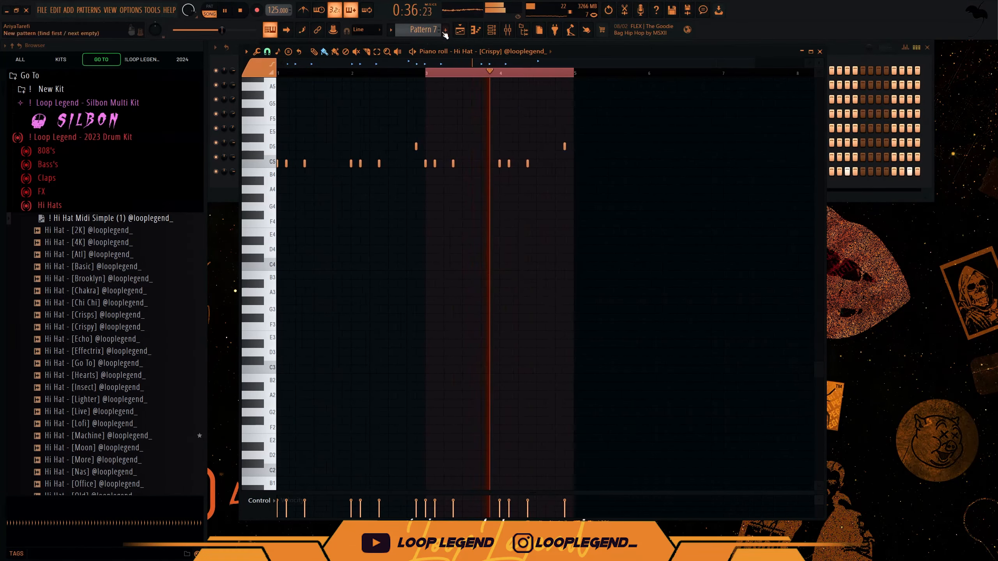
key(ctrl+a)
key(ctrl+b)
Preview the 4K and 2K hi-hats and load Hi Hat - [2K] as a new channel
click(58, 243)
click(62, 232)
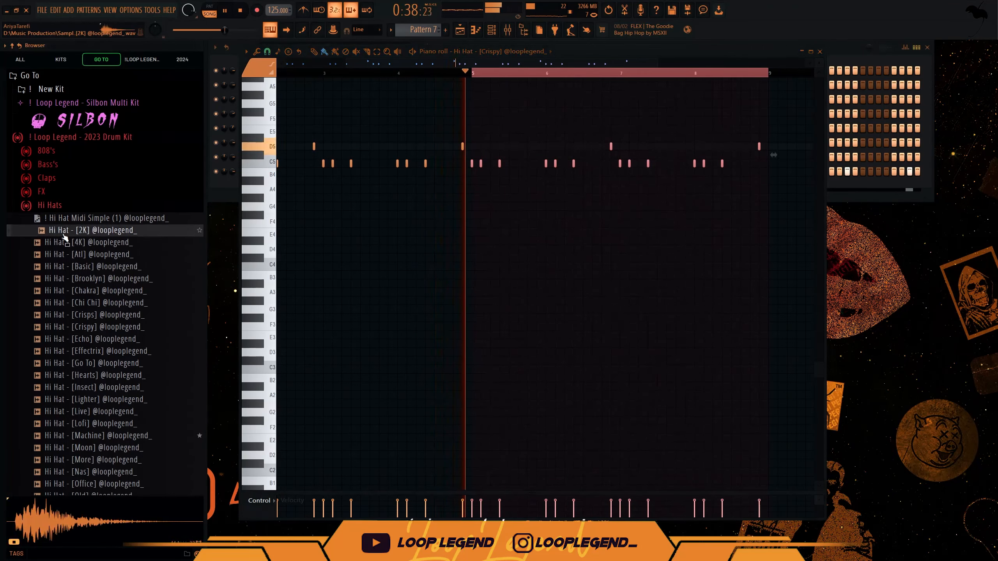
drag(62, 232, 404, 276)
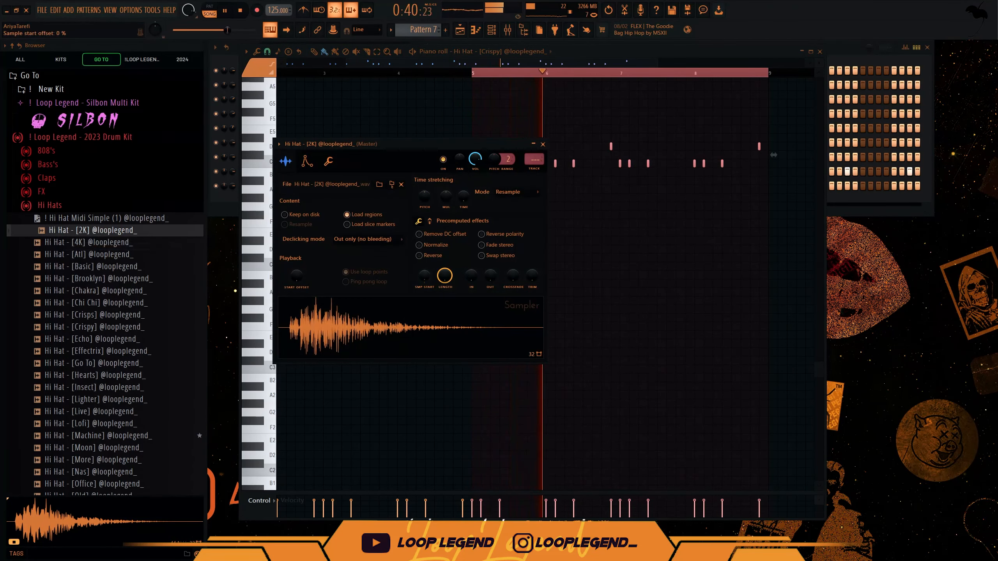
Set the piano roll snap to 1/2 step and paint four C5 hits in the second half of bar 1 for Hi Hat - [2K]
key(Escape)
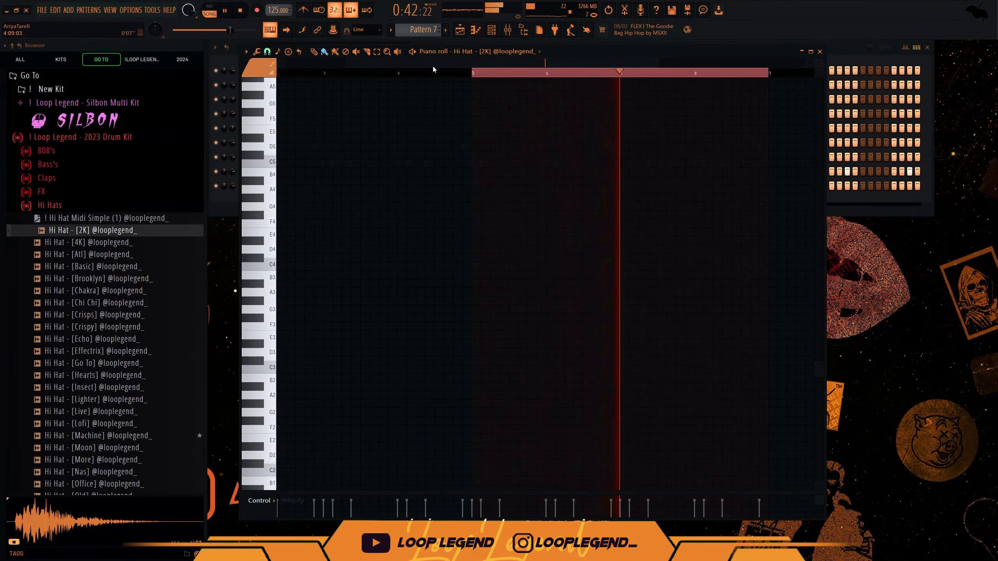
scroll(358, 129, up, 4)
click(269, 59)
click(280, 129)
key(space)
drag(505, 164, 532, 163)
key(space)
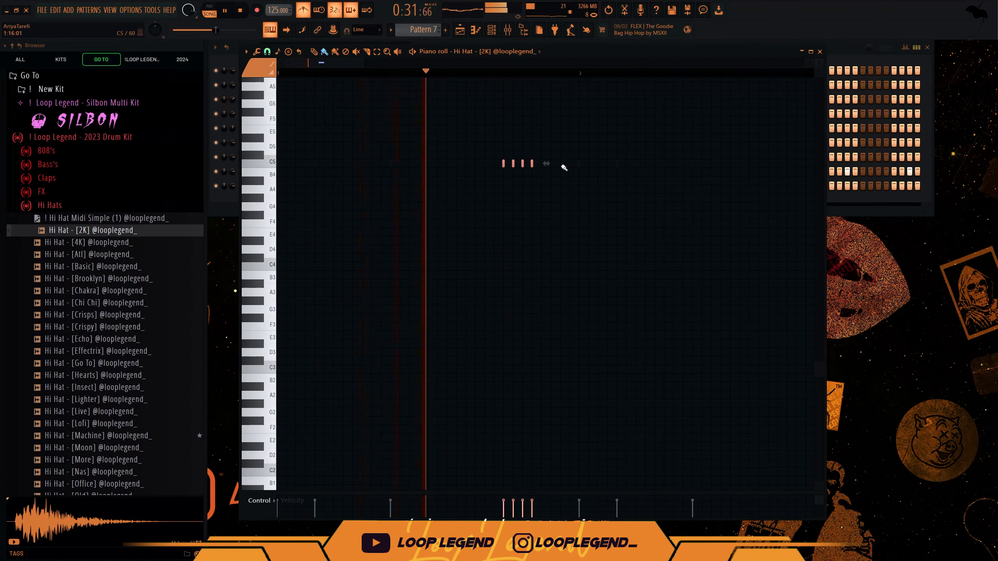
Add C5 hi-hat hits before the four-hit group and fill the end of bar 1 with a fast roll at 1/4-step snap
click(268, 53)
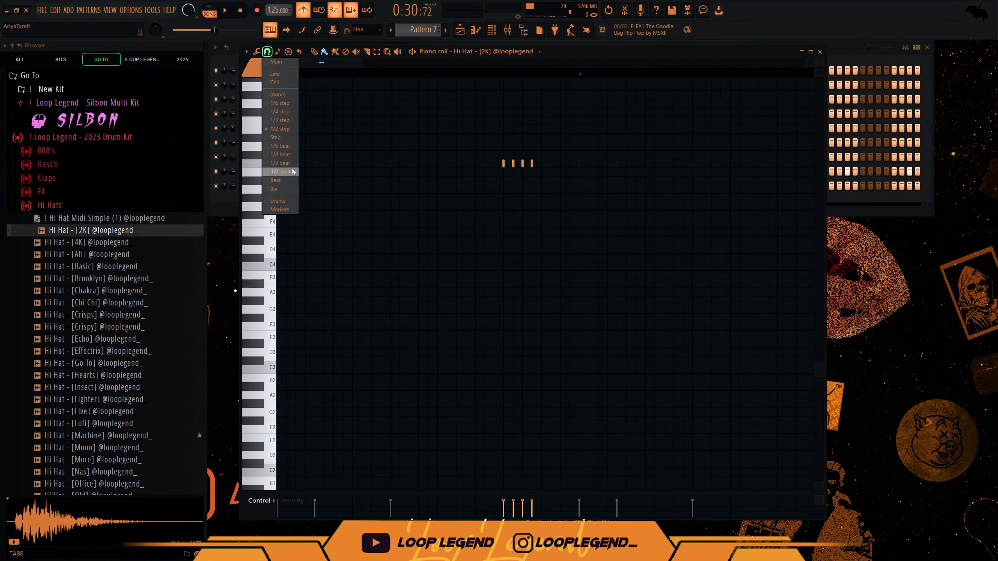
click(293, 172)
click(267, 52)
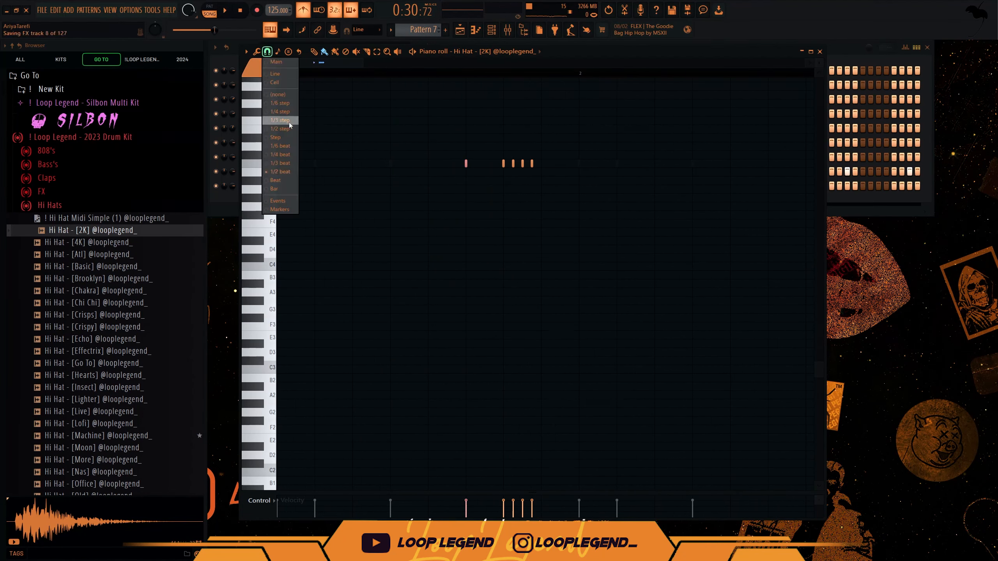
click(282, 148)
key(space)
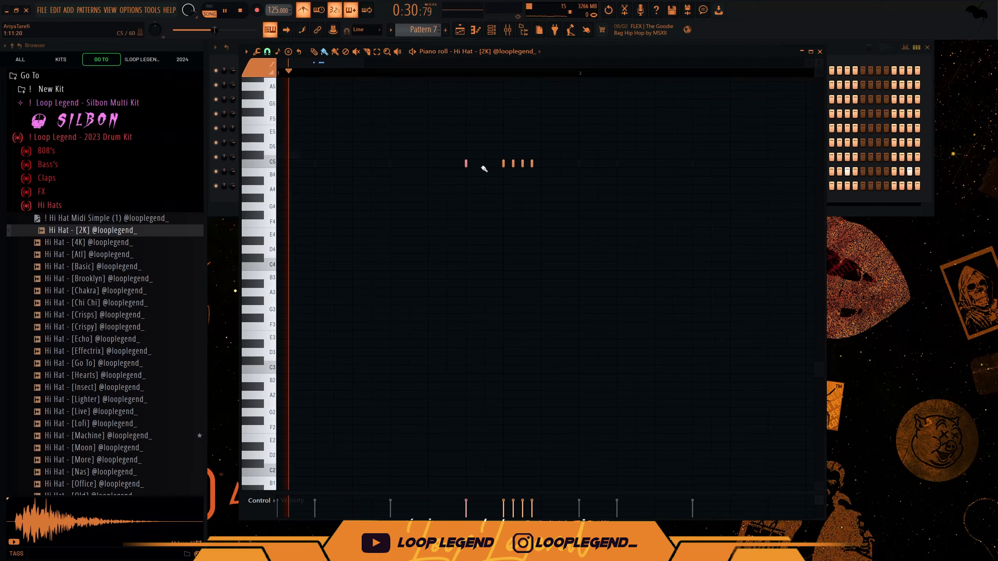
key(space)
click(267, 51)
click(288, 113)
scroll(539, 165, up, 3)
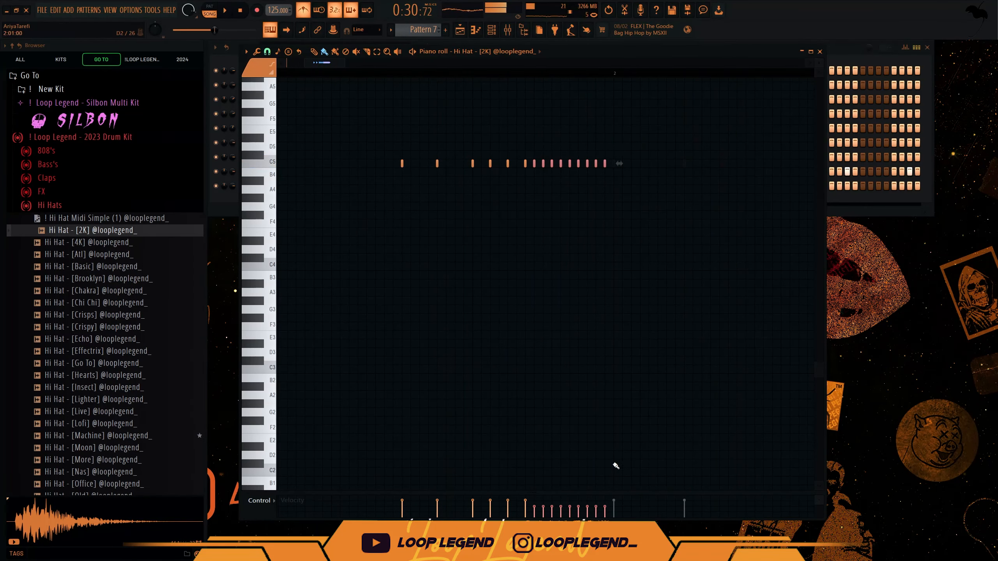
Ramp the bar 1 roll's velocities upward and its panning progressively to the right
drag(609, 491, 608, 346)
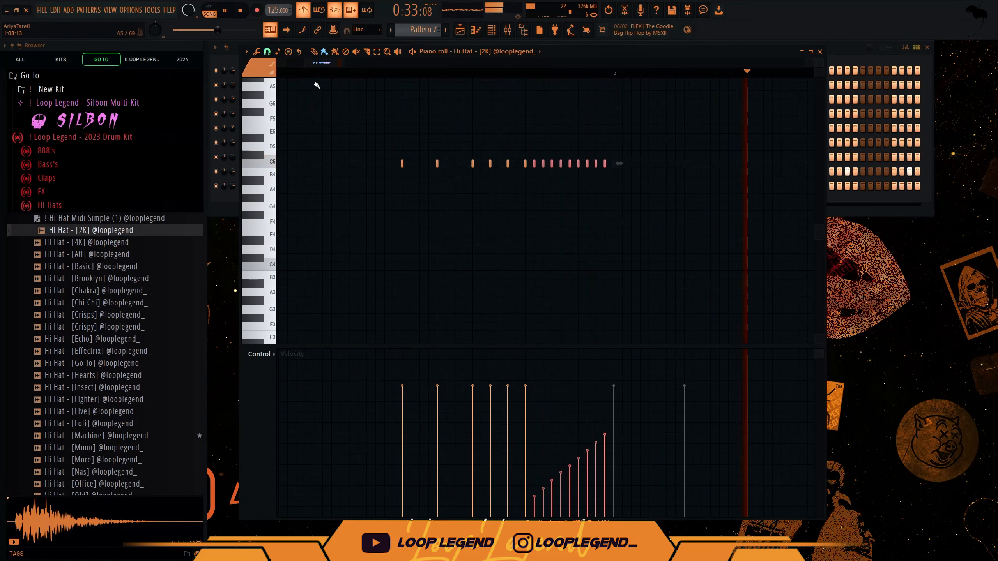
click(274, 354)
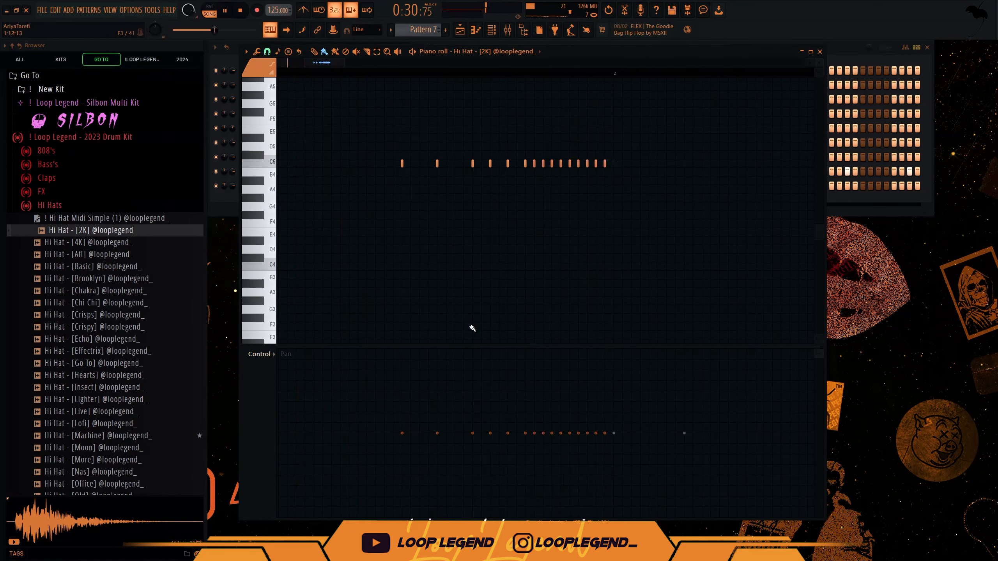
drag(643, 362, 454, 440)
Add three F4 hi-hat hits at 1/3-step snap and one D#4 hit in the second half of bar 2
scroll(485, 289, down, 3)
click(460, 31)
scroll(570, 187, up, 2)
click(626, 223)
click(650, 239)
key(space)
click(267, 51)
click(294, 120)
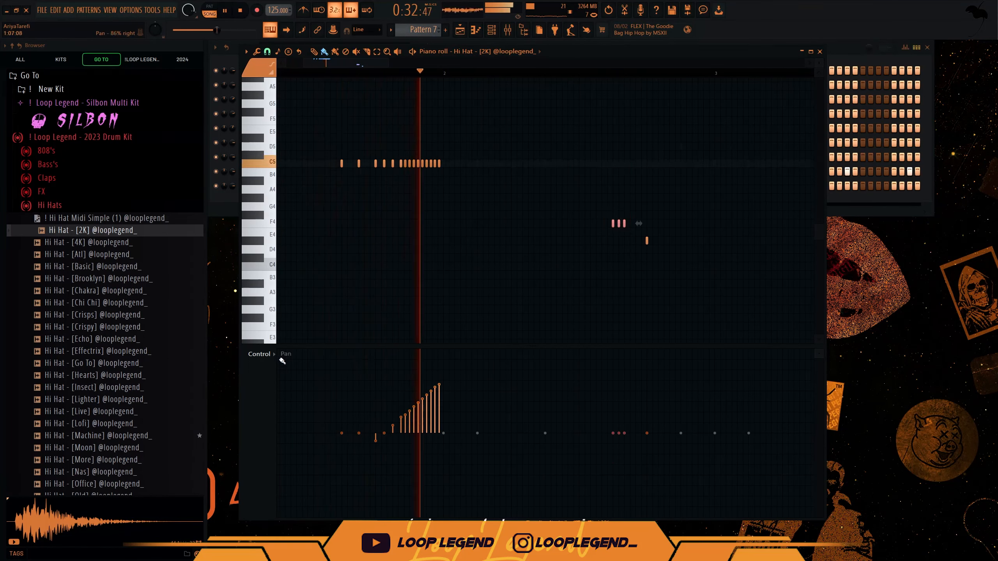
Turn the D#4 hit into a quiet ten-hit roll at 1/6-step snap, panned fully left, and repeat the two-bar phrase across eight bars
scroll(284, 361, down, 1)
key(space)
click(267, 51)
click(281, 103)
key(space)
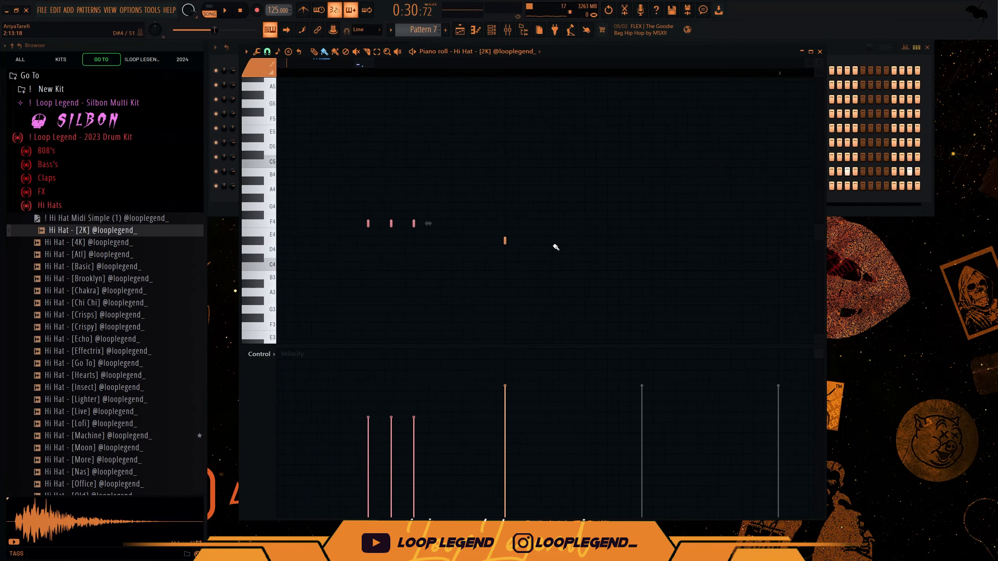
drag(652, 211, 491, 267)
scroll(501, 260, down, 4)
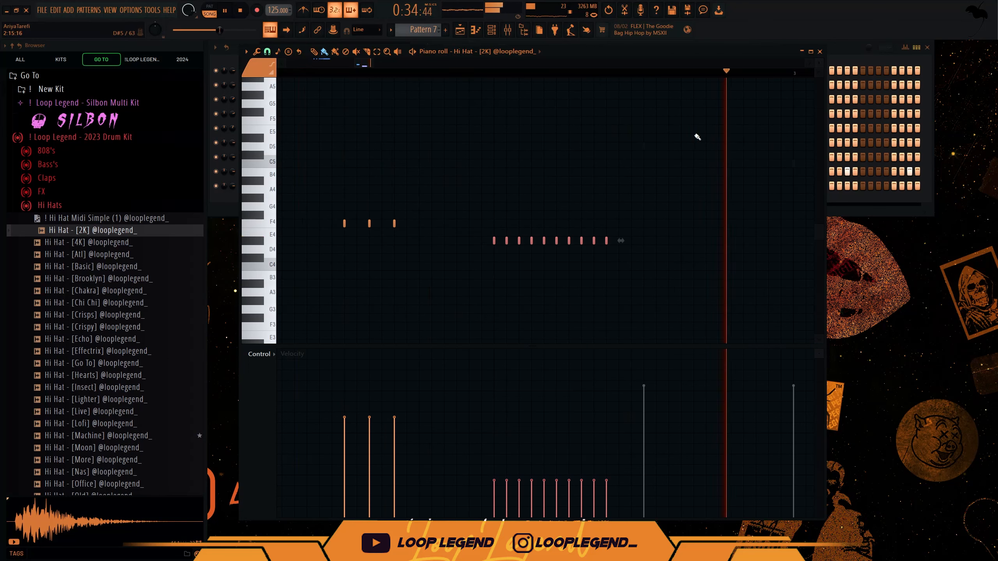
scroll(281, 359, up, 1)
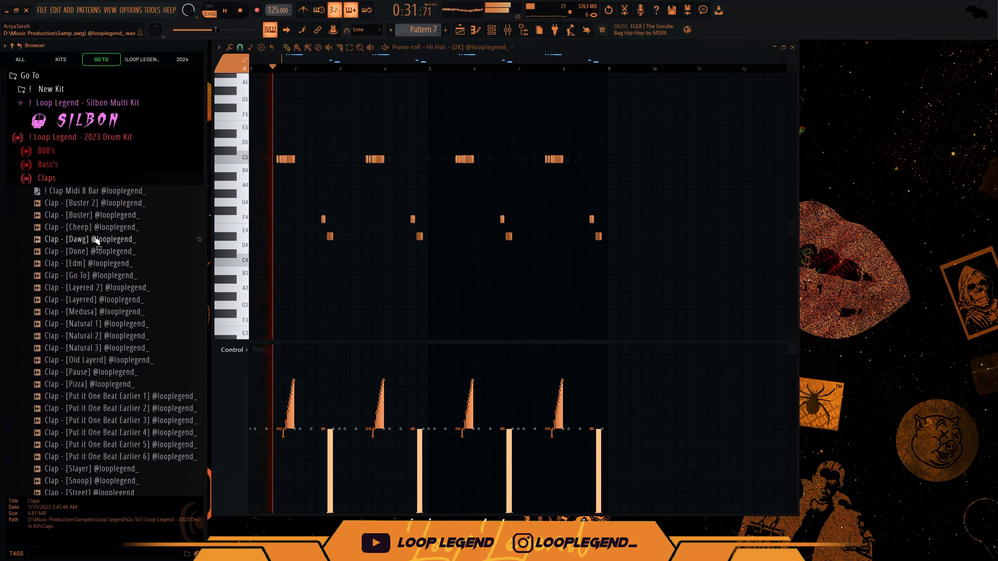
Preview the Cheep and Dawg claps and load Clap - [Cheep] as a new channel
click(97, 227)
click(98, 236)
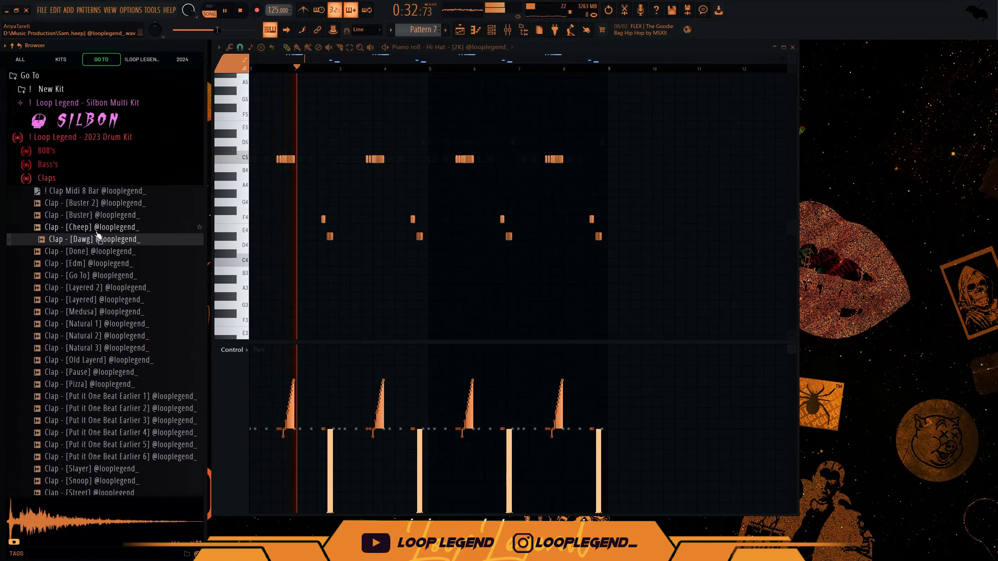
right_click(95, 226)
click(101, 231)
key(space)
right_click(103, 193)
click(109, 199)
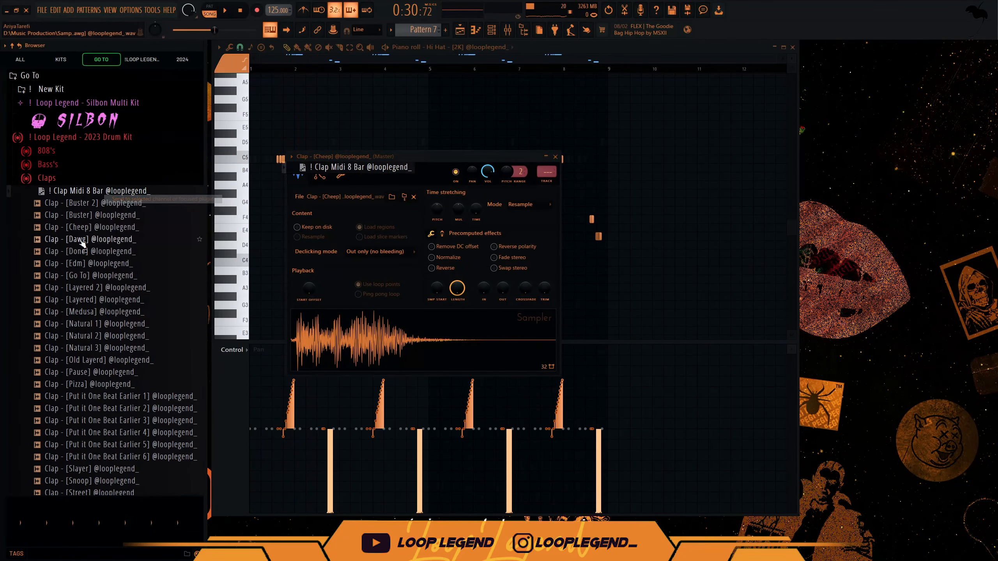
Preview more claps, load Clap - [Layered] as a new channel and apply Clap Midi 8 Bar to it
drag(86, 311, 100, 338)
click(102, 290)
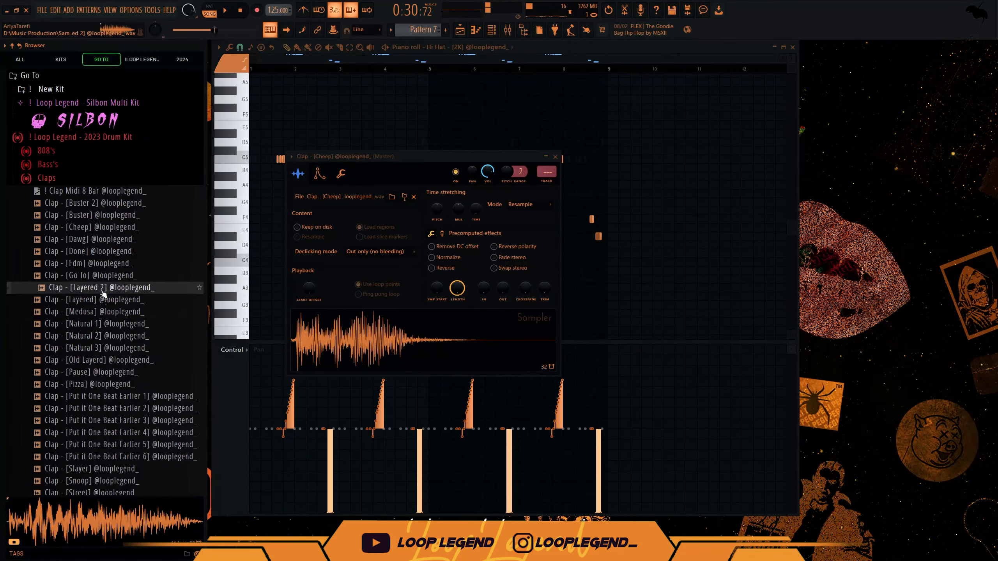
click(96, 266)
click(95, 278)
click(94, 299)
click(94, 289)
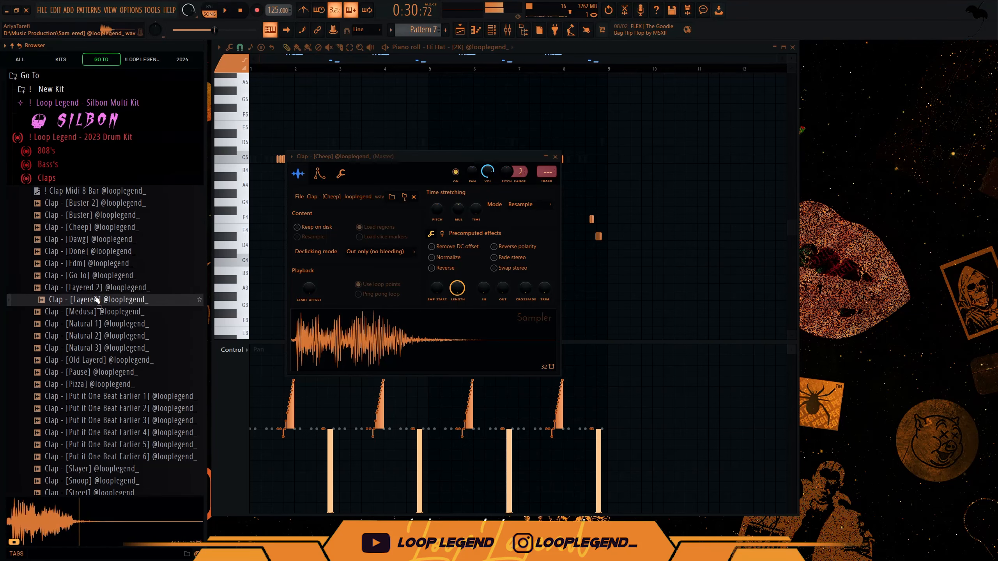
click(94, 299)
right_click(93, 299)
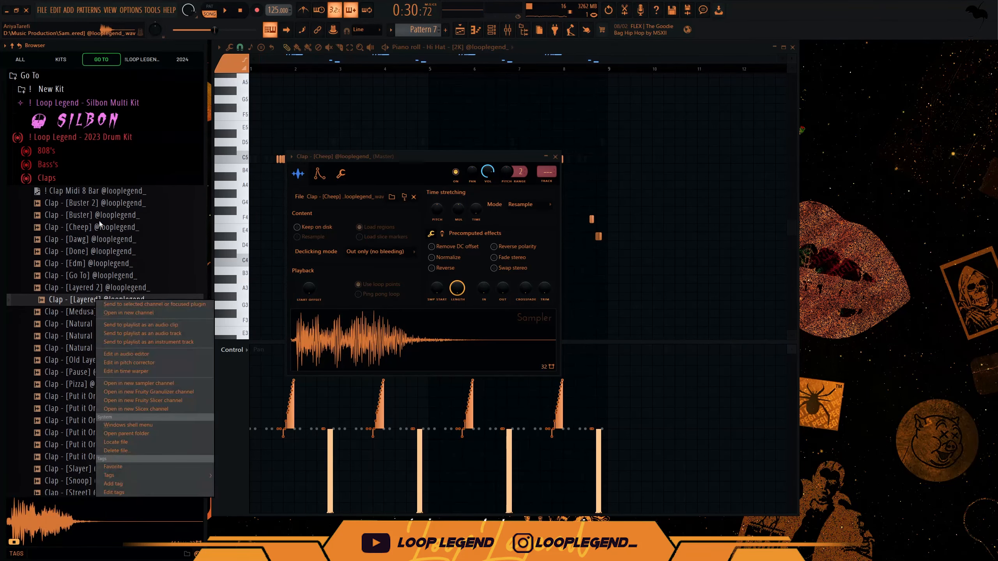
click(118, 191)
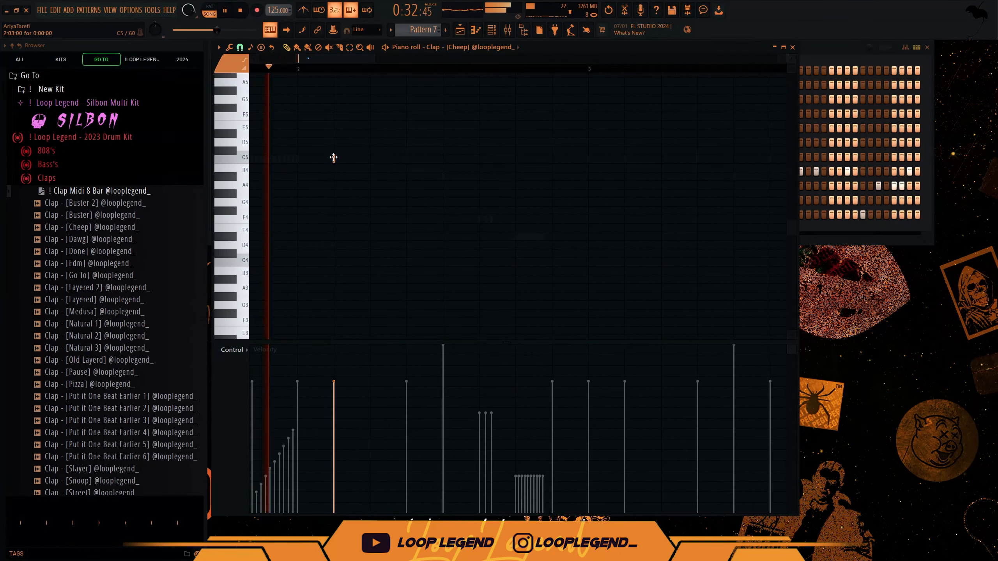
Place a C5 hit early and a B4 hit late in bar 2 for Clap - [Cheep], and repeat the two-bar phrase
ctrl+scroll(393, 149, down, 3)
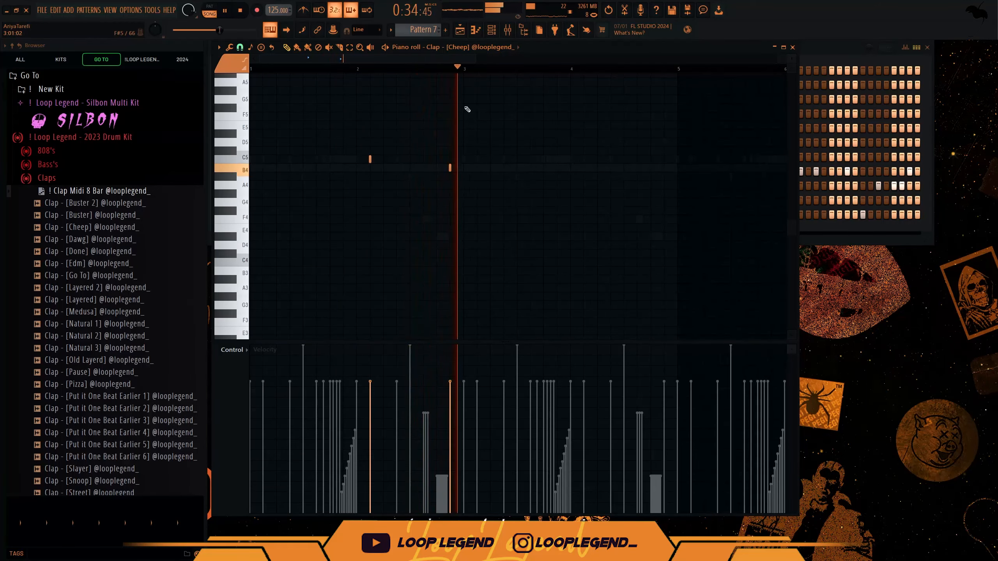
drag(464, 68, 678, 68)
ctrl+scroll(393, 157, down, 3)
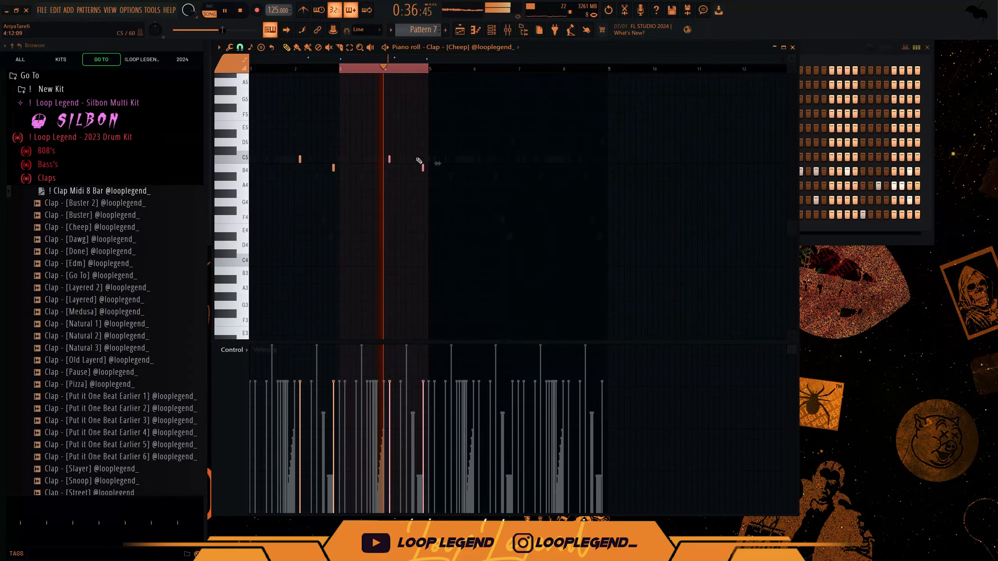
key(ctrl+z)
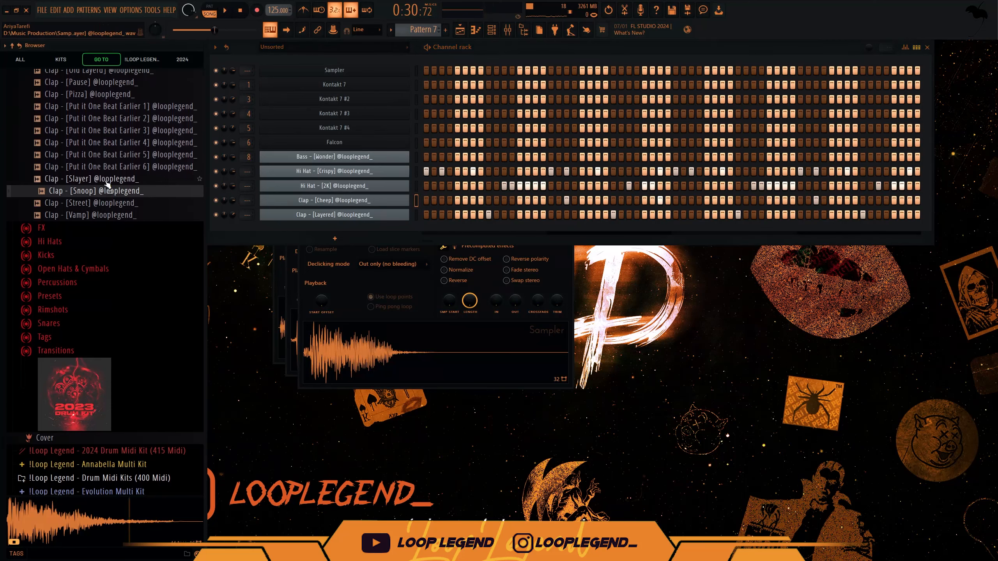
Load Clap - [Street] as an additional clap channel with the same rhythm as the Layered clap
drag(107, 183, 421, 213)
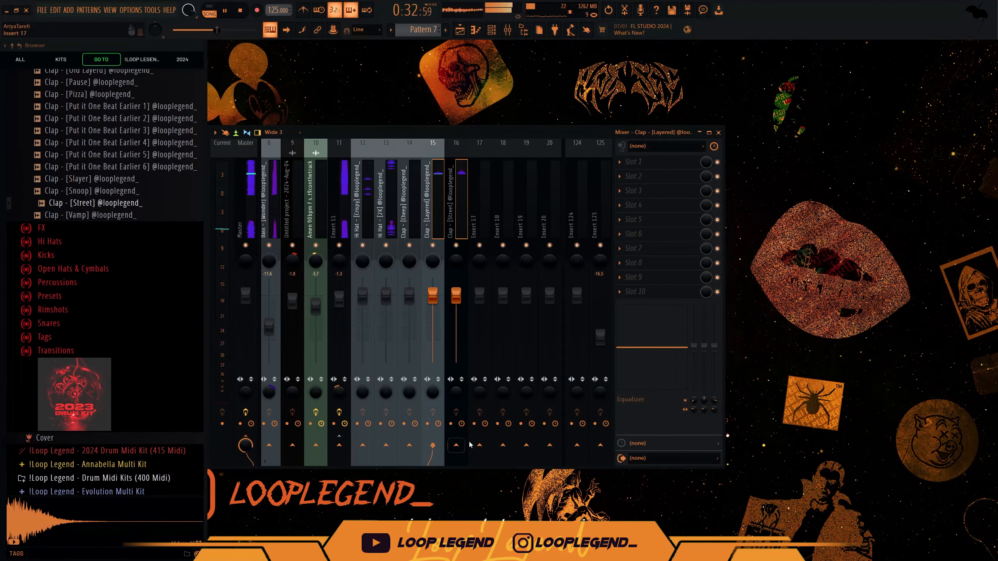
Route the Layered and Street clap mixer tracks to Insert 17 and set its volume to 90% (-2.4 dB)
right_click(477, 443)
click(500, 454)
click(477, 222)
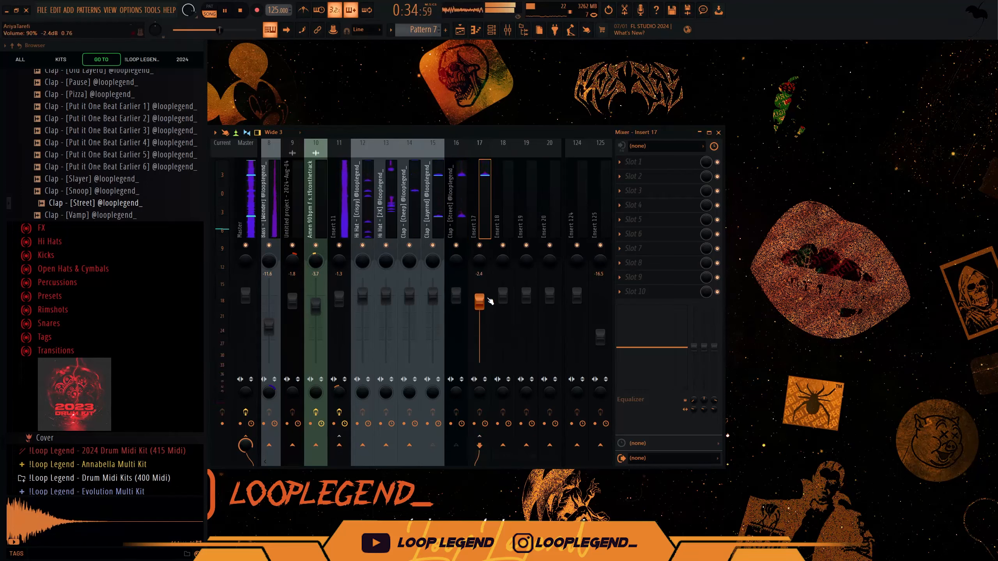
scroll(483, 302, down, 3)
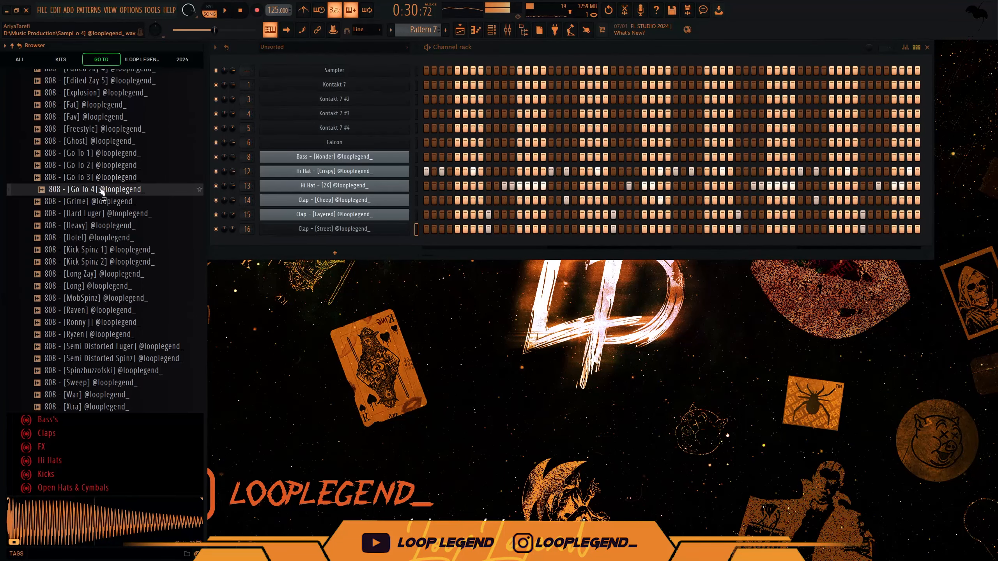
Load 808 - [Go To 4] as a new channel and place a long C5 note with a slide note from the start of bar 1
drag(102, 192, 335, 237)
key(F7)
click(250, 221)
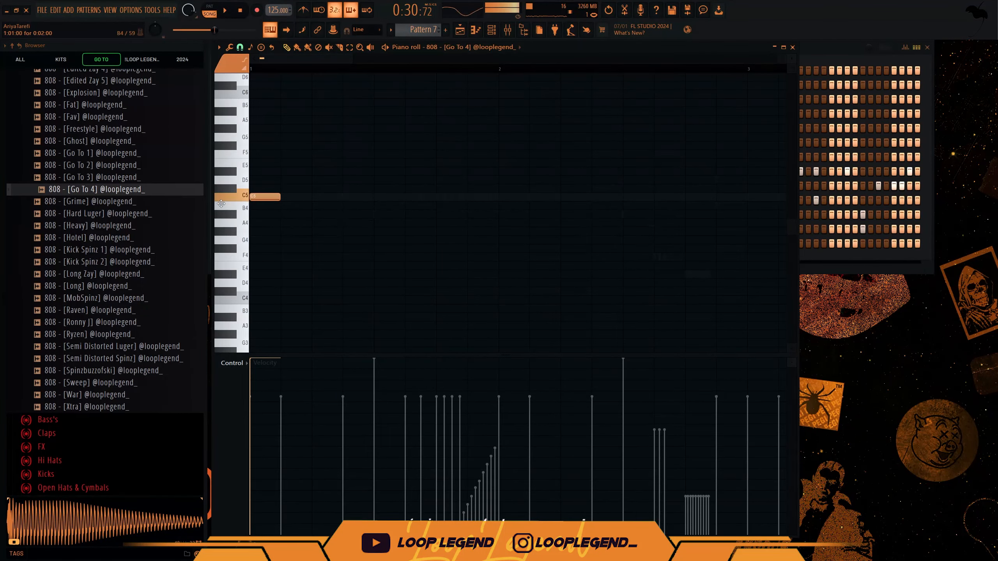
key(space)
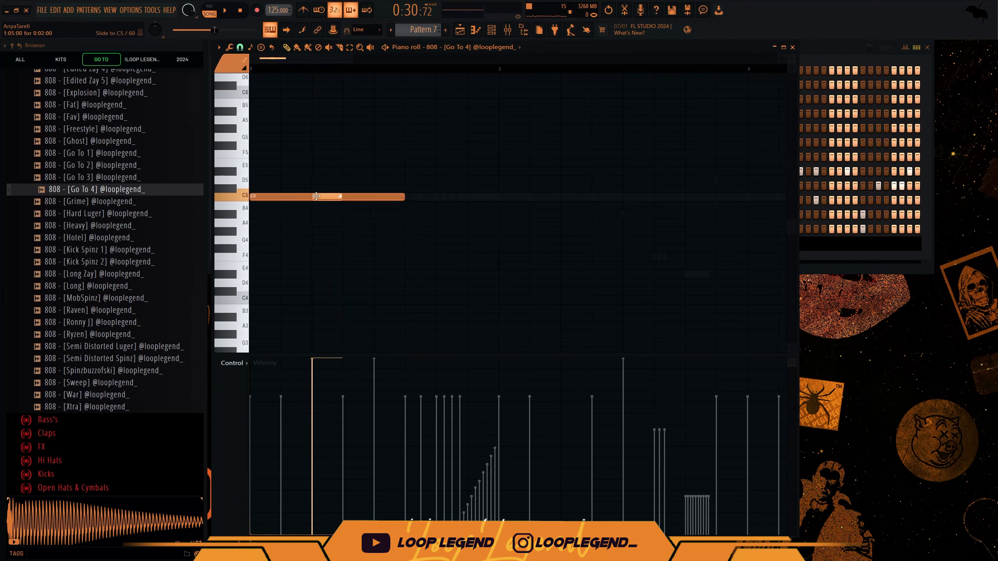
drag(316, 196, 279, 197)
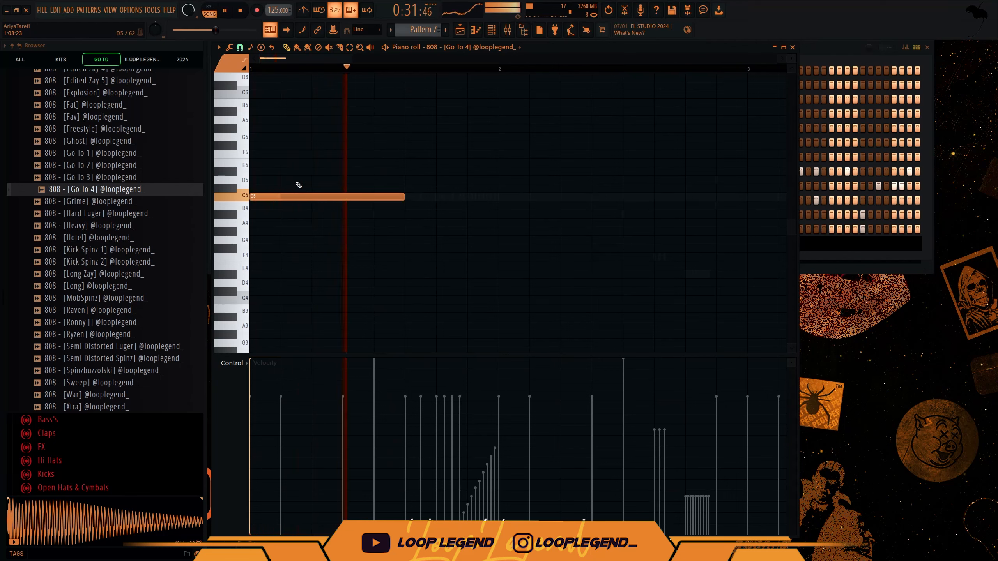
Add Fruity Fast Dist to the Go To 4 808's mixer track and adjust its Pre amount while auditioning
key(F9)
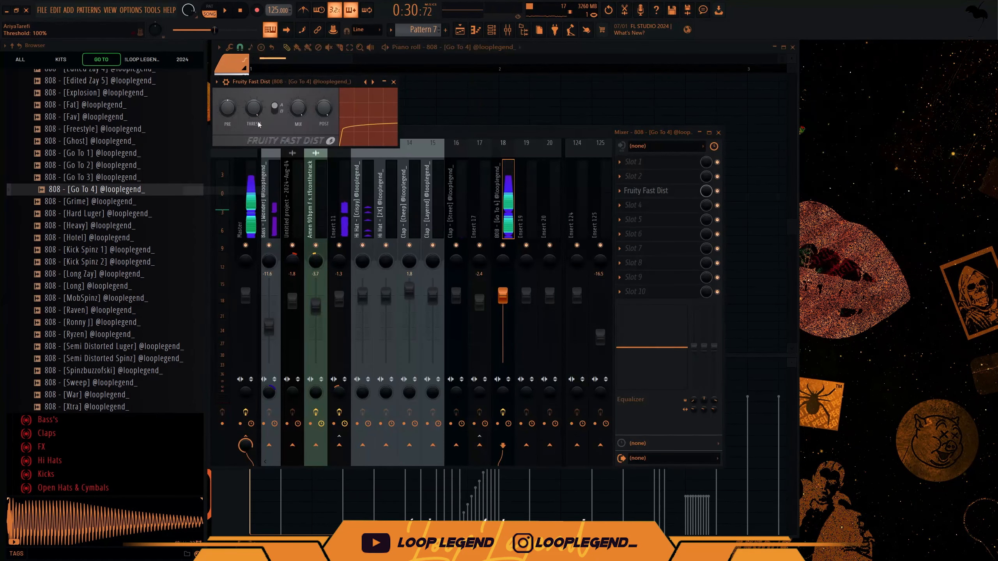
key(space)
drag(229, 111, 228, 106)
key(space)
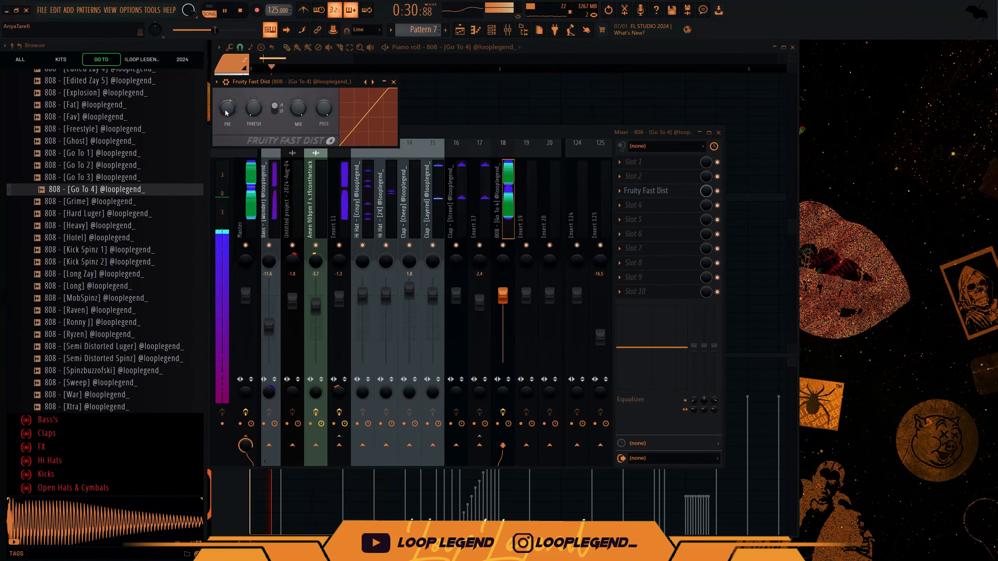
key(Escape)
key(Escape)
key(space)
Preview the MobSpinz, Heavy and Hotel 808s and load 808 - [Hotel] as a new channel
click(109, 228)
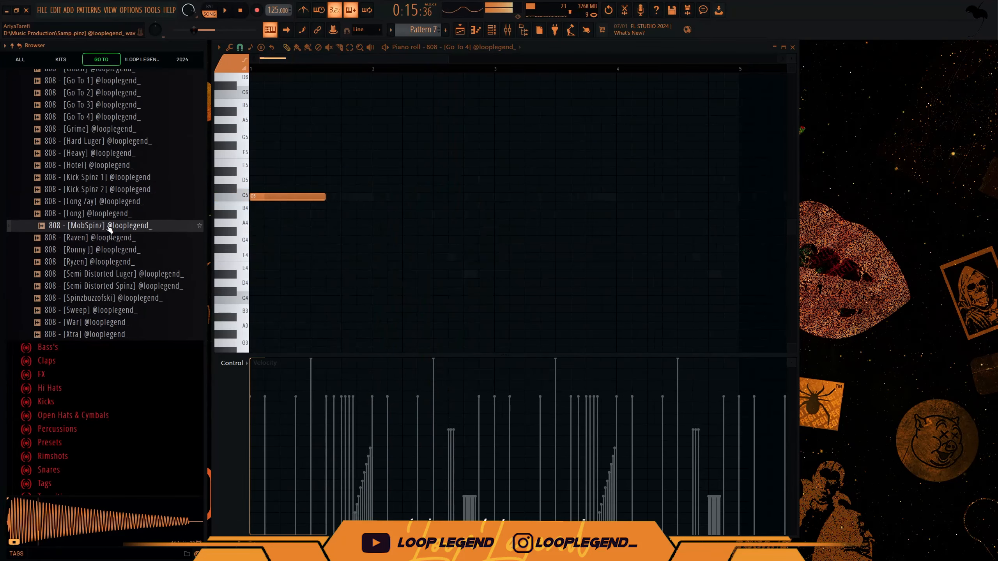
click(96, 167)
click(96, 153)
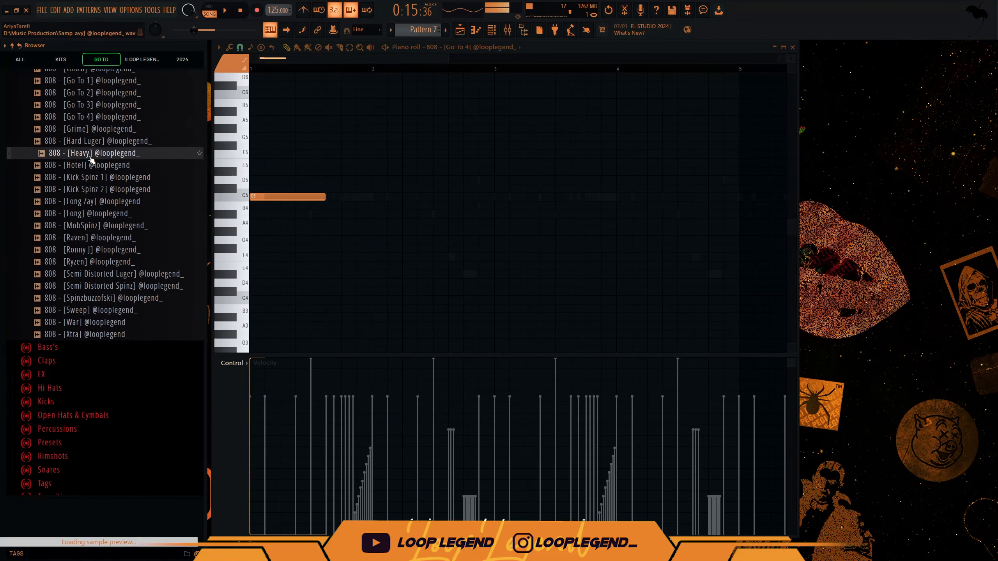
click(91, 165)
right_click(91, 166)
click(114, 179)
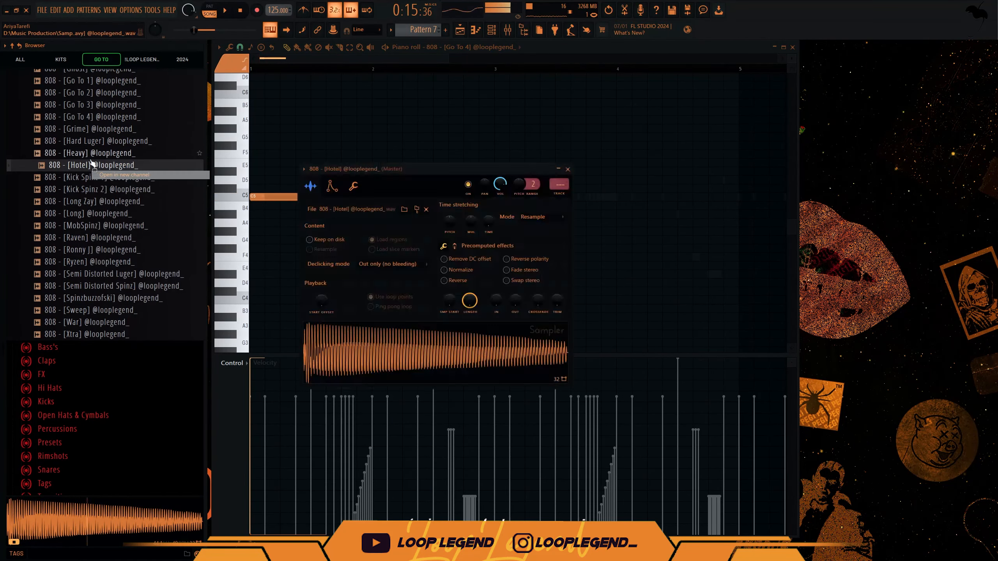
key(Escape)
Add C5 notes for the Hotel 808 at step 15 of bar 1 and step 5 of bar 2, and play them back
key(space)
click(361, 197)
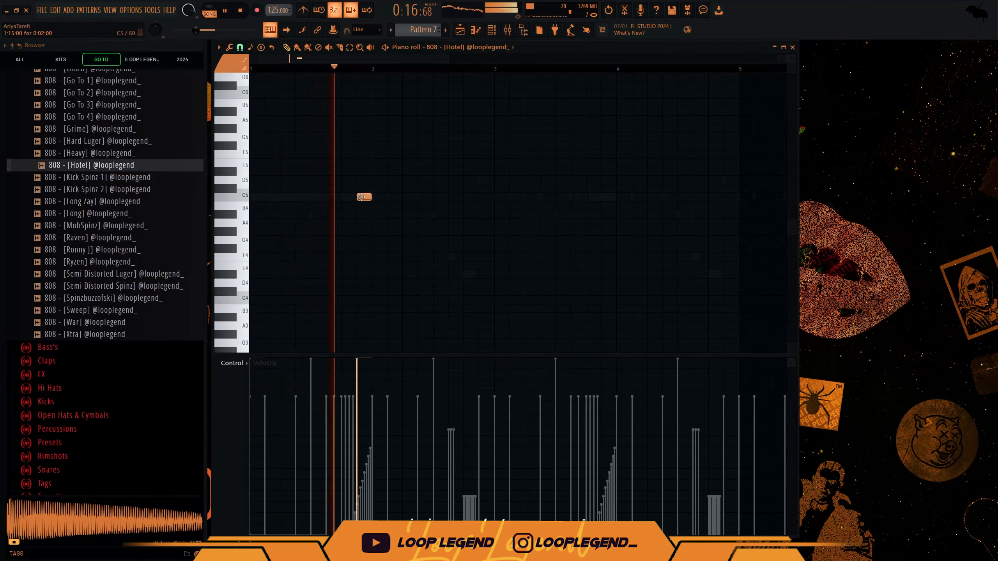
click(407, 197)
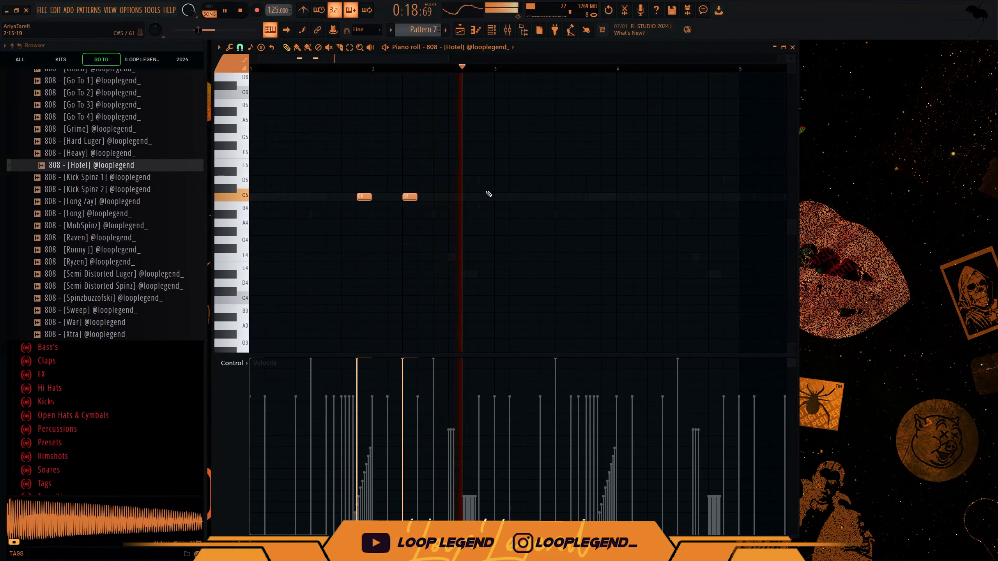
key(space)
key(space)
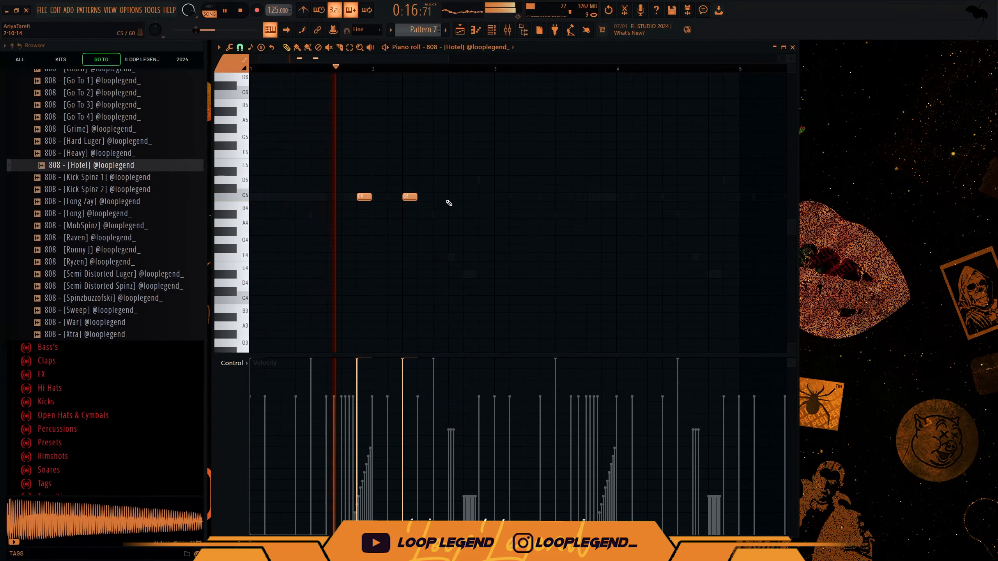
Add an A#4 note at step 13 of bar 2 for the Hotel 808 and load 808 - [MobSpinz] as a new channel
click(466, 214)
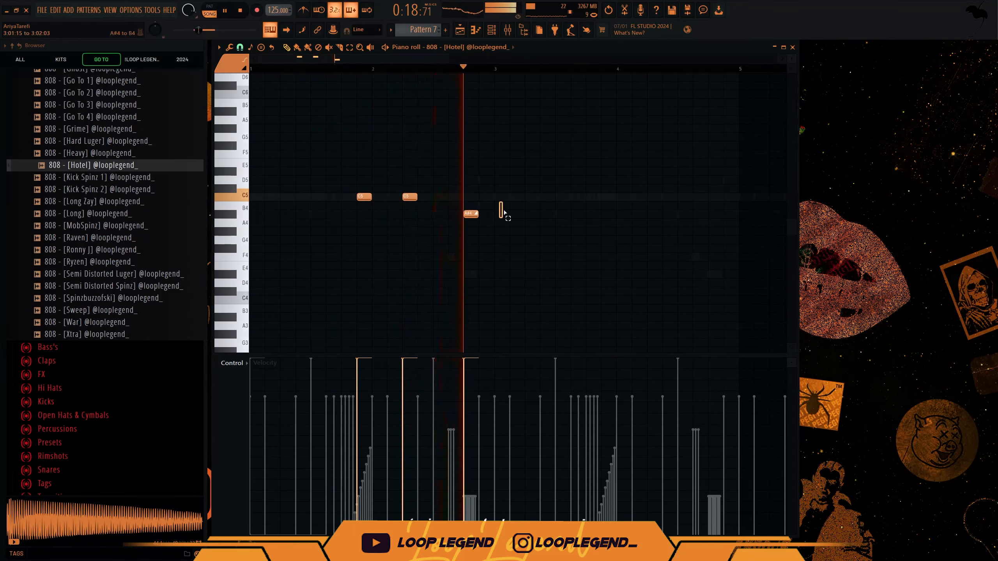
key(space)
right_click(98, 228)
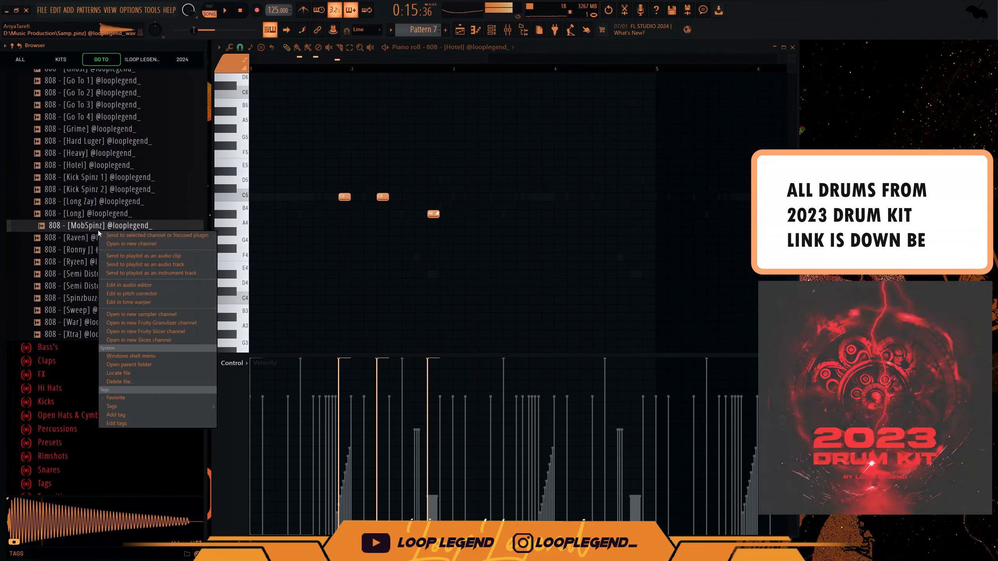
click(130, 244)
key(Escape)
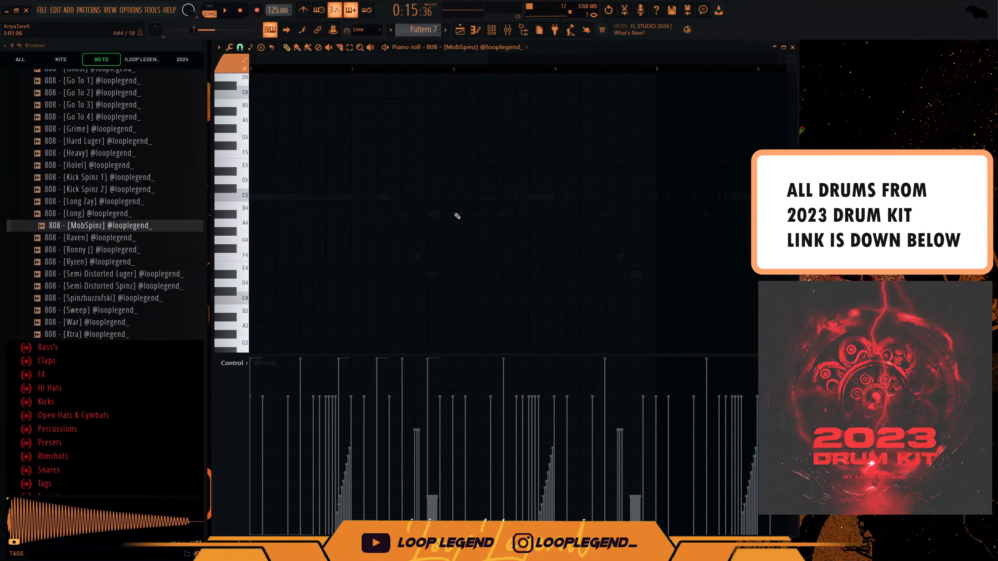
Set the cut and cut-by groups of the Go To 4 808 channel to 13
key(F6)
click(329, 243)
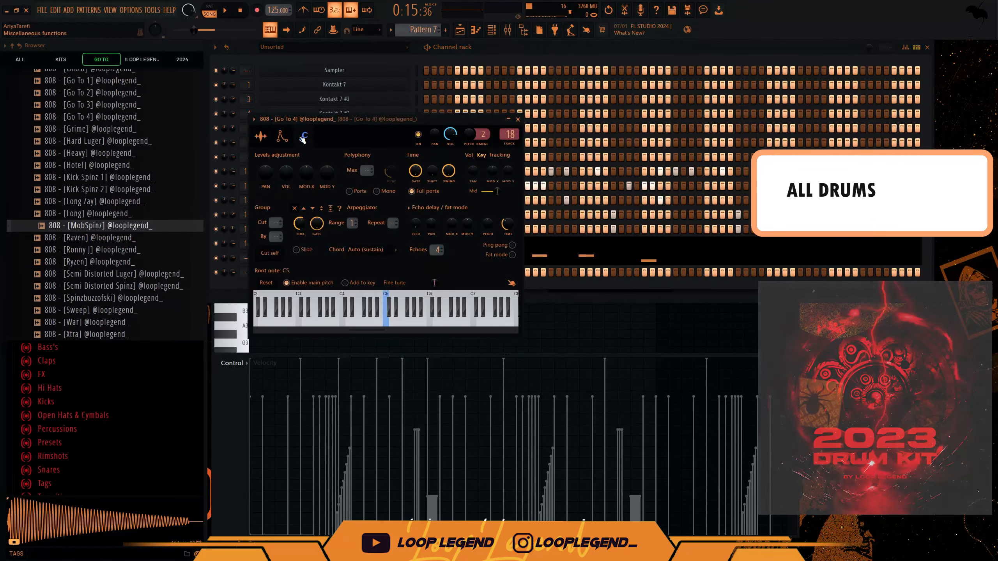
key(Escape)
click(318, 257)
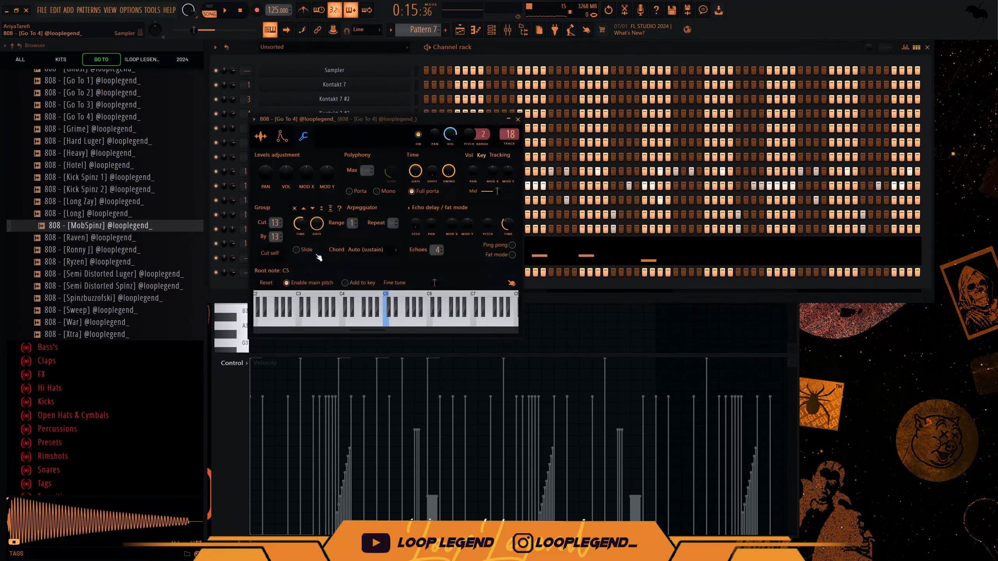
key(Escape)
Adjust the cut and cut-by groups of the MobSpinz and Hotel 808 channels and play the pattern
click(275, 173)
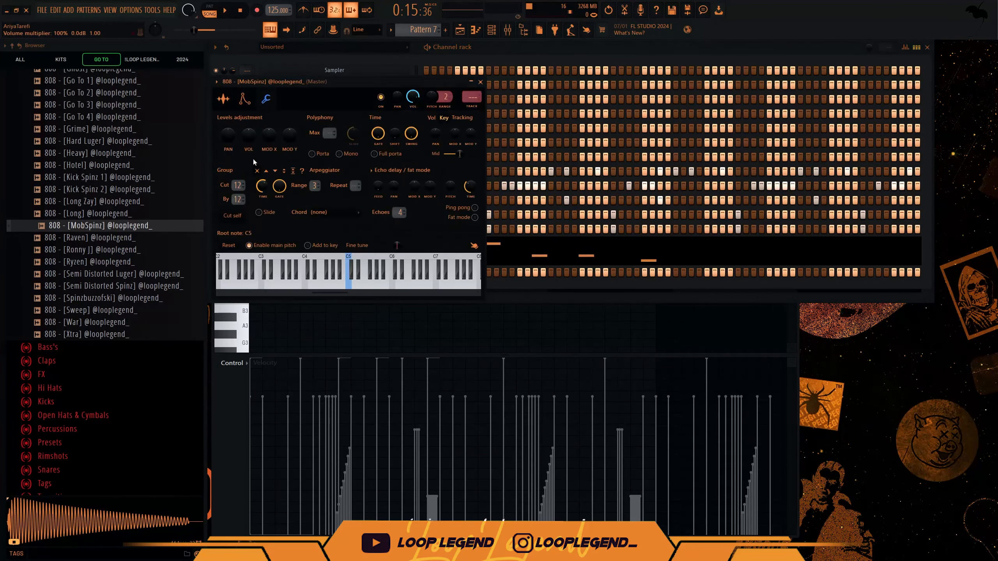
scroll(240, 193, up, 1)
key(Escape)
key(space)
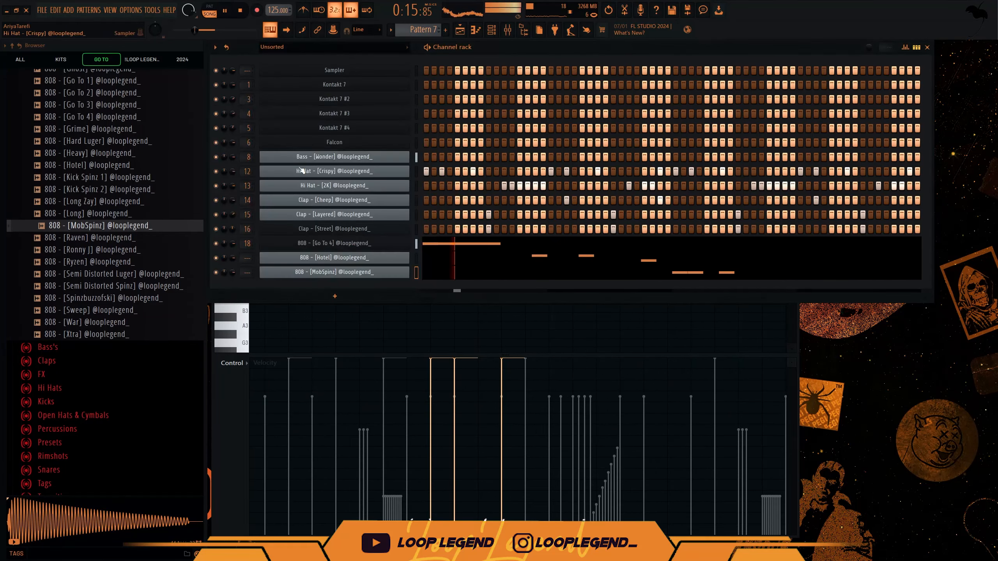
click(327, 259)
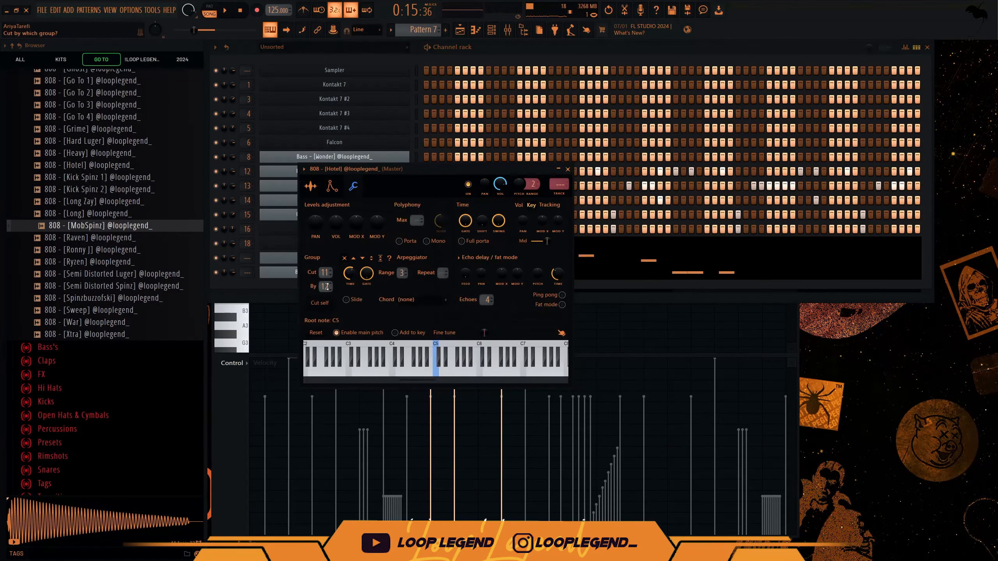
Add G#5 notes for the MobSpinz 808 at steps 1, 3, 7 and 15 of bar 3 and step 5 of bar 4
key(F7)
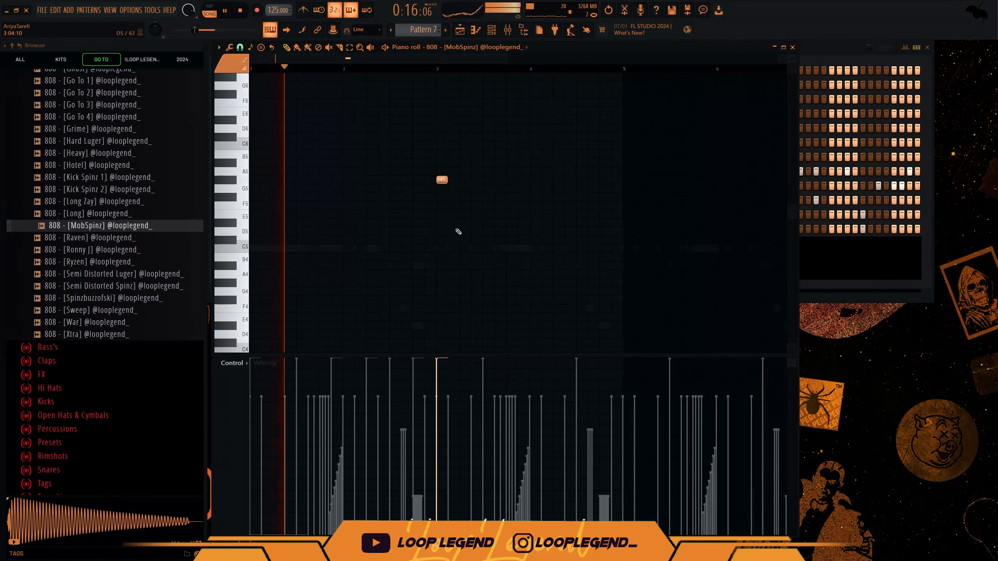
scroll(456, 250, up, 2)
click(447, 179)
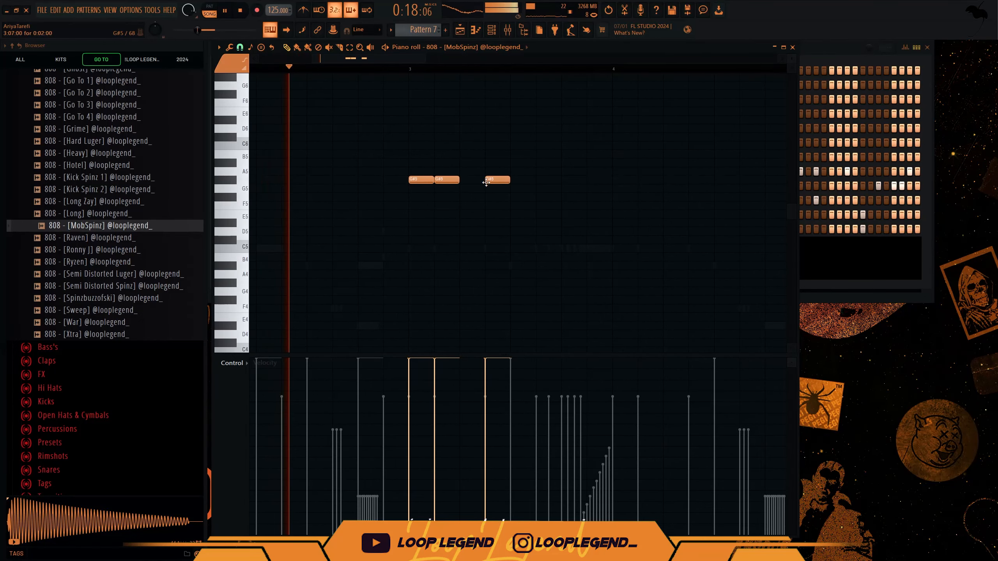
scroll(521, 212, down, 2)
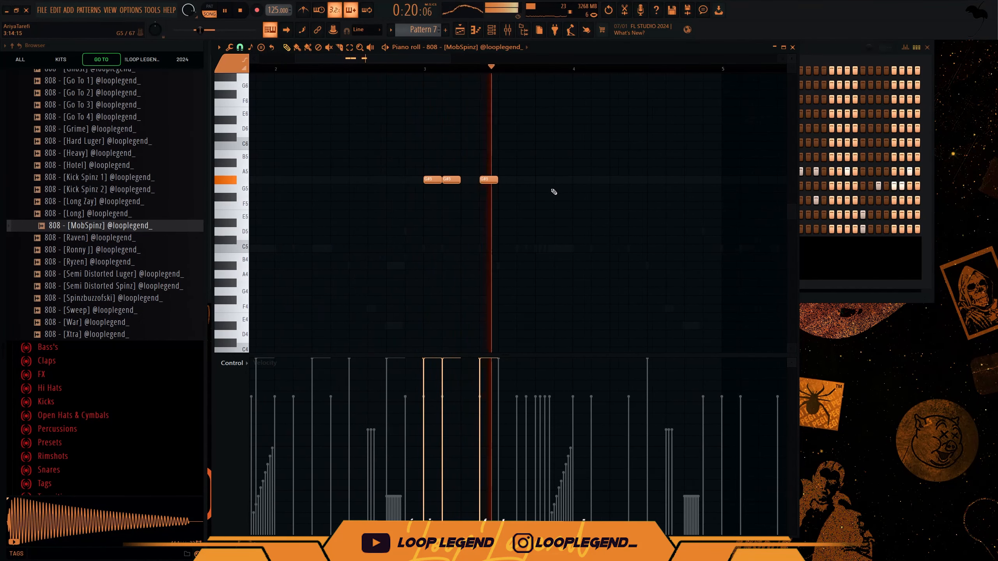
click(558, 179)
click(614, 179)
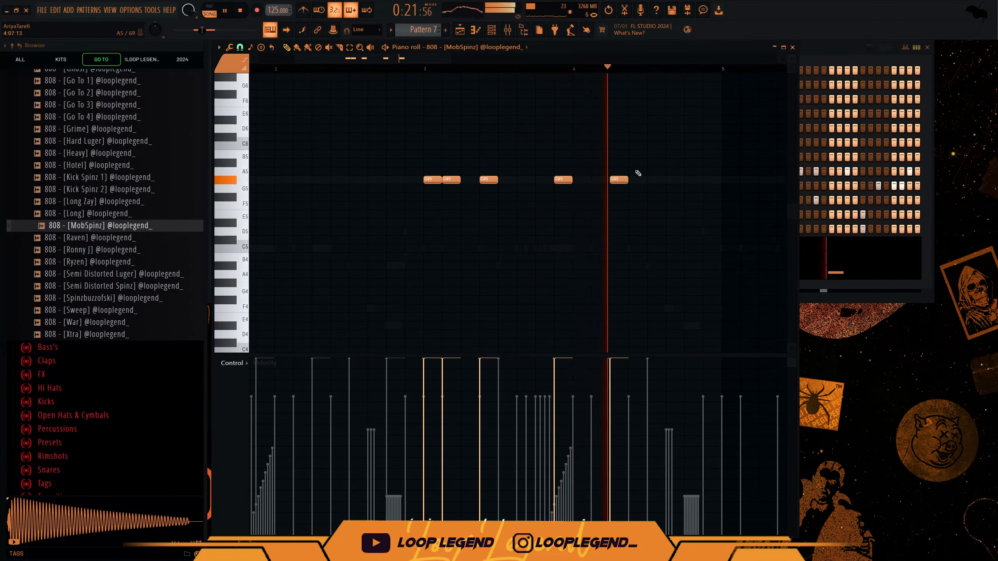
Add a MobSpinz note at step 11 of bar 4, place it on G#5, and audition the bars
click(670, 162)
click(428, 70)
scroll(432, 69, down, 3)
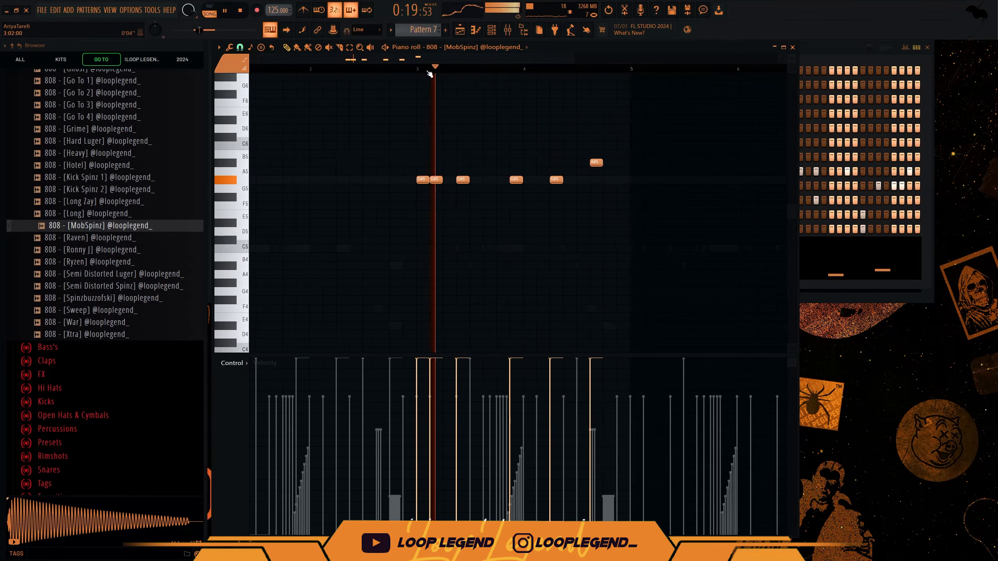
drag(490, 161, 491, 179)
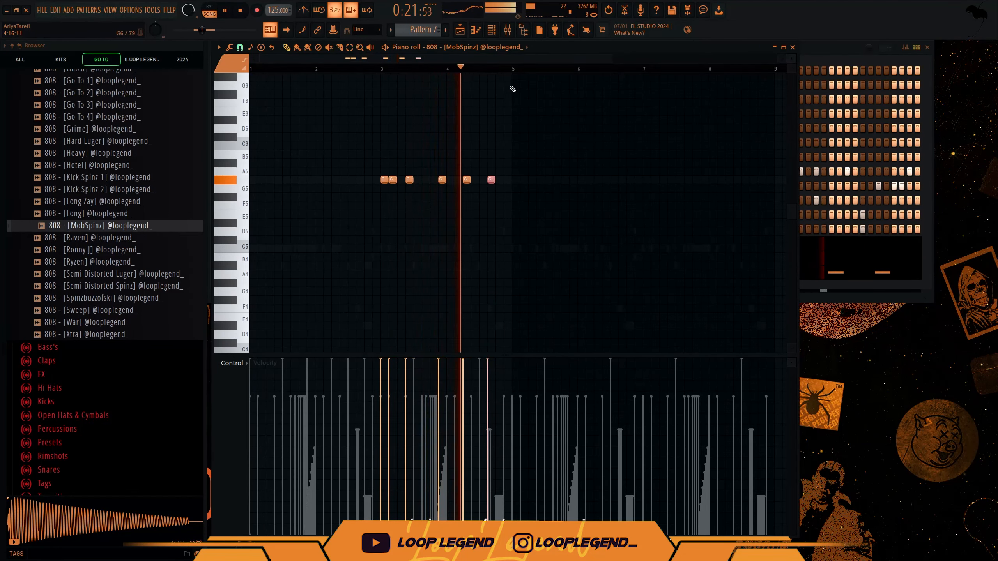
key(space)
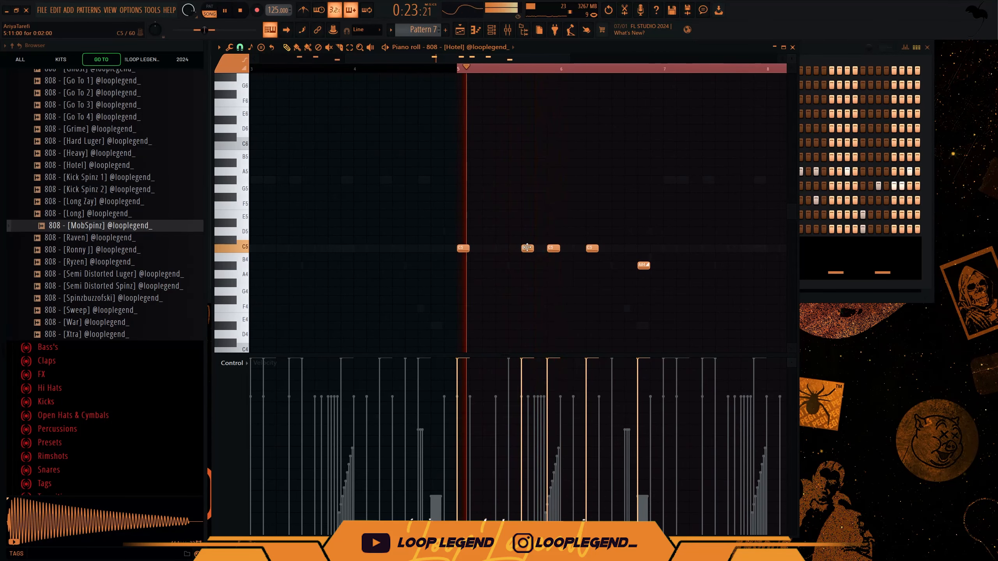
Move the Hotel 808's second bar 5 note to step 13, lower its velocity to about 23%, and add a C5 note at step 11 of bar 6
drag(528, 248, 540, 247)
click(533, 500)
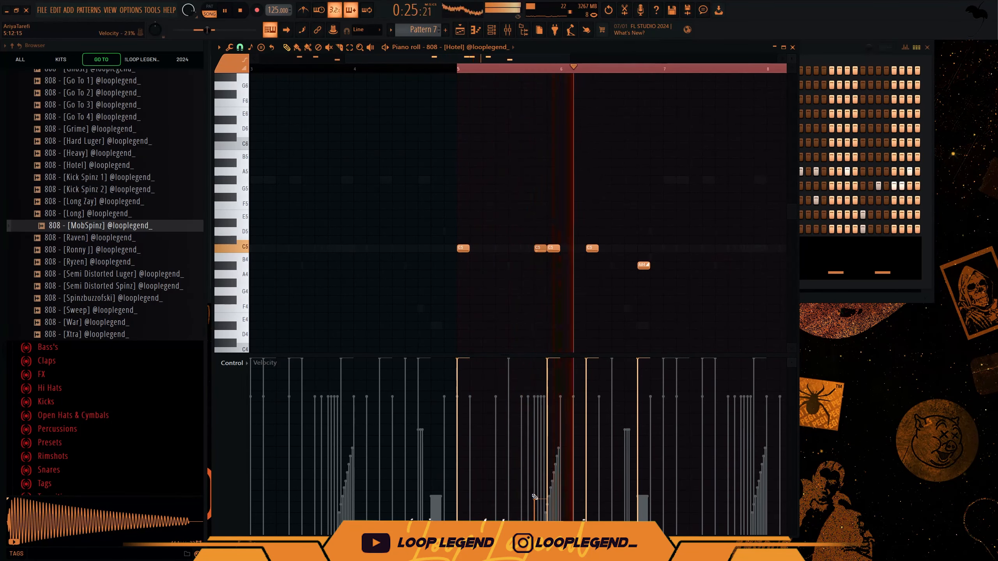
click(628, 248)
key(space)
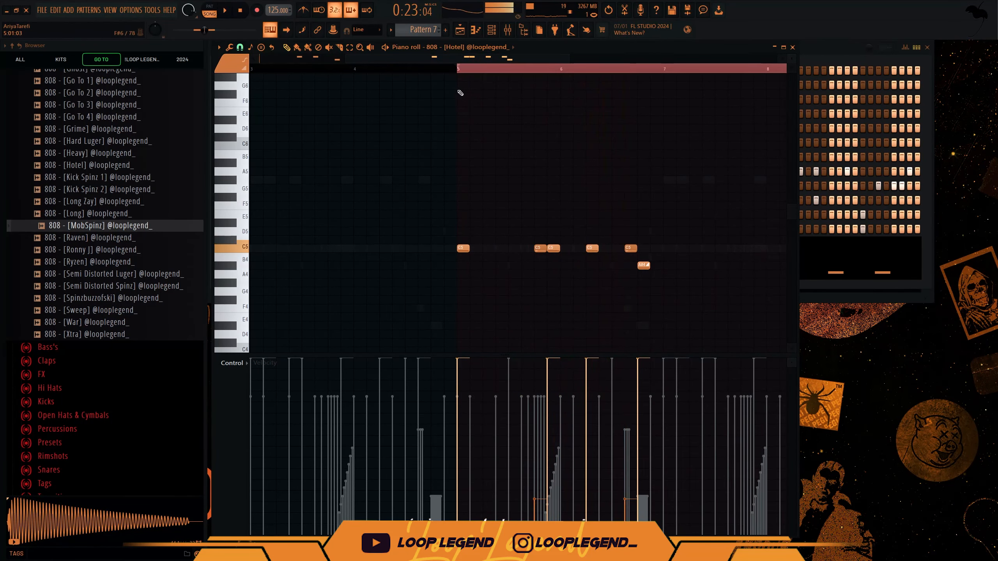
Add a C5 Hotel note at step 9 of bar 6, and raise the step 11 note to C6 with a higher velocity
click(615, 251)
ctrl+click(630, 249)
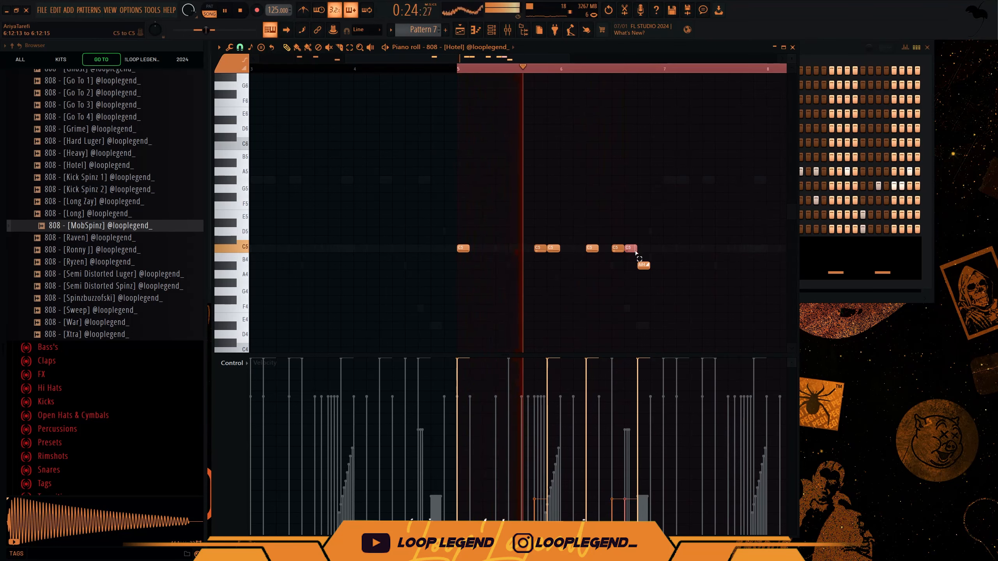
key(ctrl+Up)
click(630, 408)
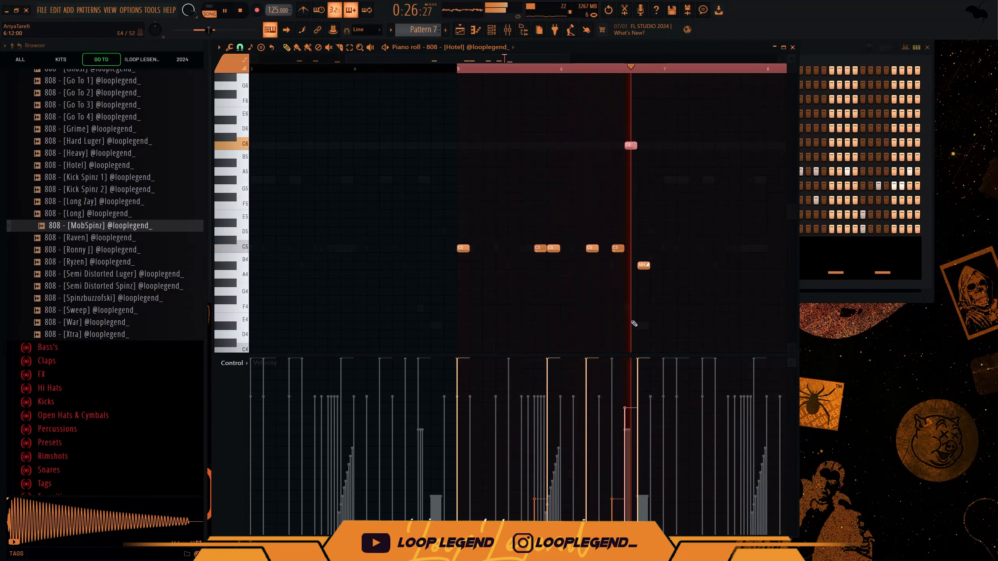
Switch to the MobSpinz 808's notes and transpose the closing notes in bar 8 up two semitones
right_click(669, 180)
right_click(669, 180)
scroll(635, 200, up, 3)
drag(617, 201, 509, 145)
key(shift+Up)
key(shift+Up)
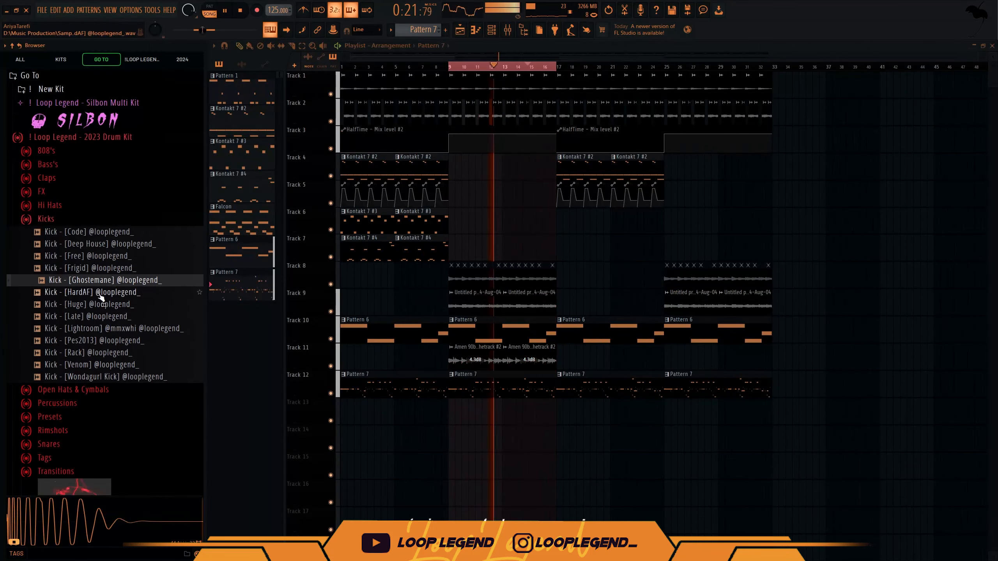
Preview the HardAF and Huge kicks and load Kick - [Huge] as a new channel
click(101, 293)
click(110, 306)
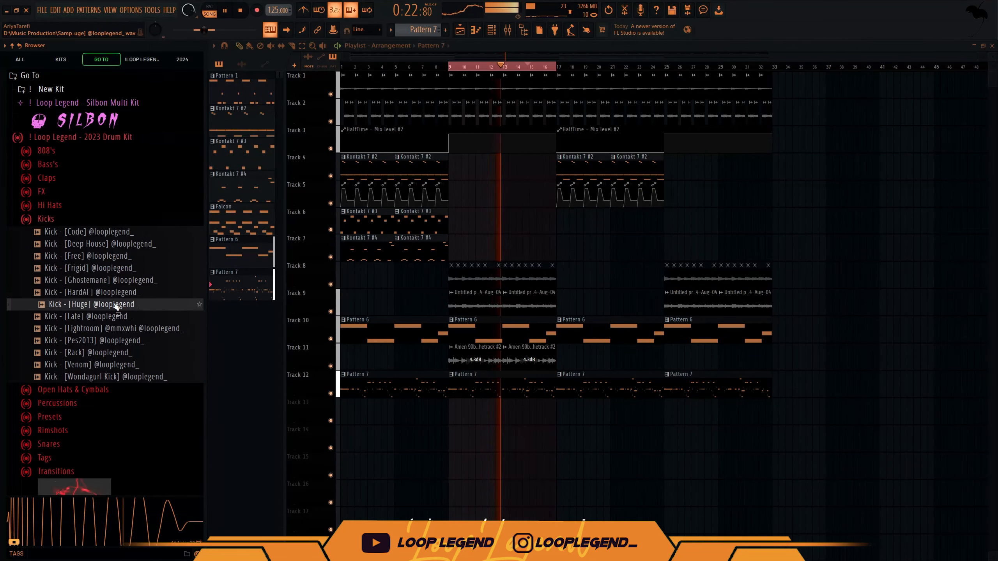
right_click(116, 306)
click(157, 316)
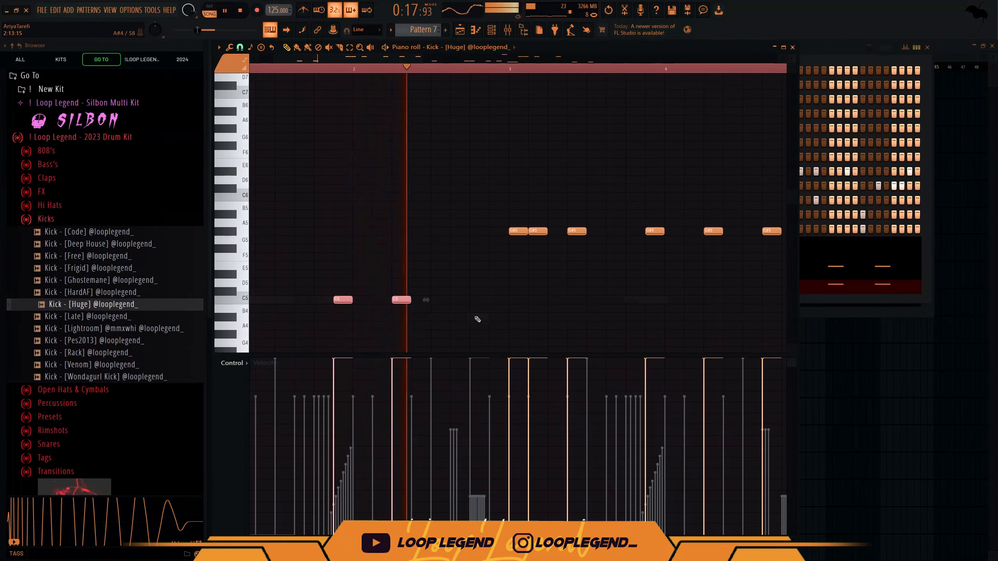
Collapse all the Huge kick notes onto C5 with the limiter and transpose them down two semitones to A#4
scroll(495, 298, down, 3)
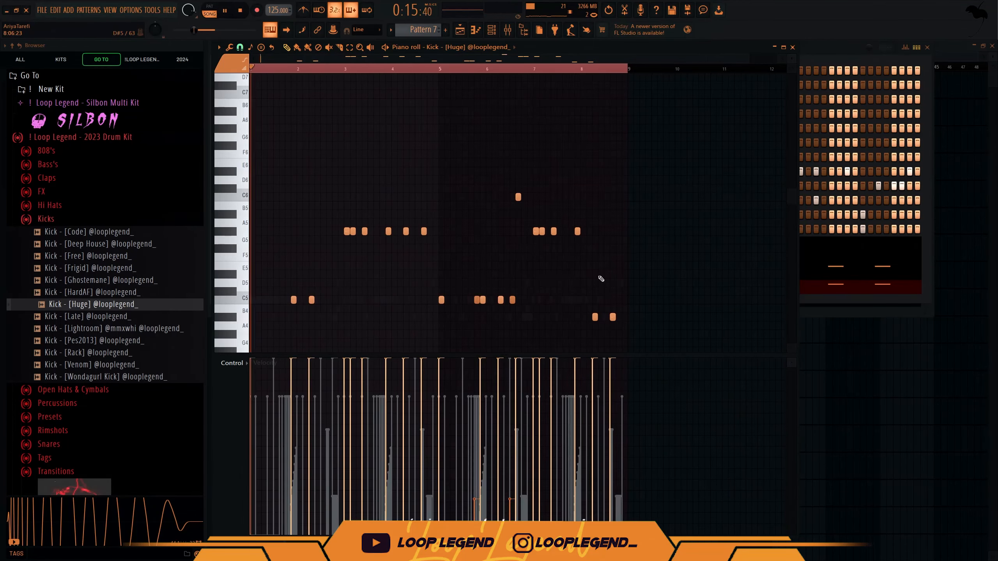
key(alt+k)
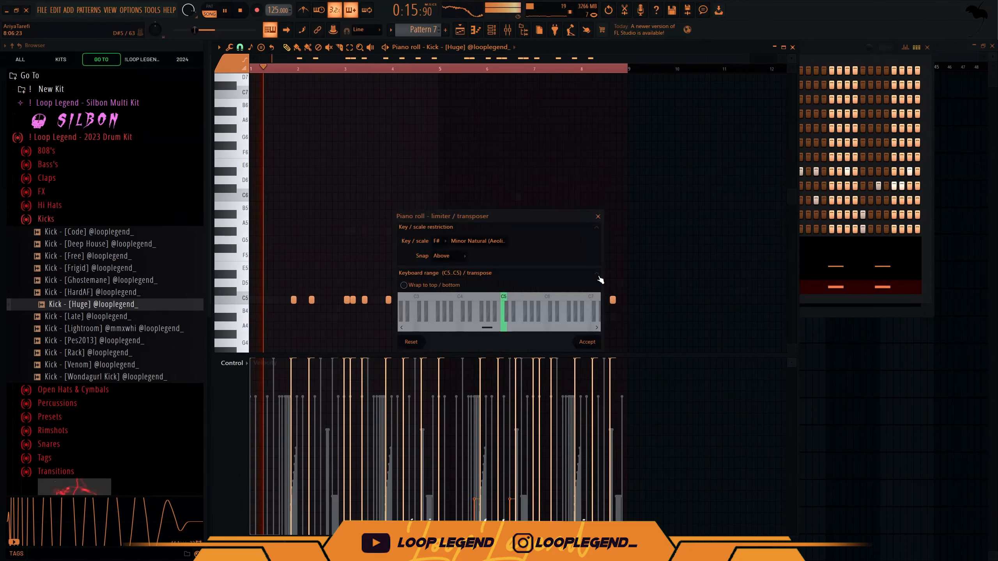
key(Return)
key(shift+Down)
key(shift+Down)
Lower the Go To 4 808's mixer volume to -3.7 dB and the Hotel 808's to -3.1 dB during playback
key(F6)
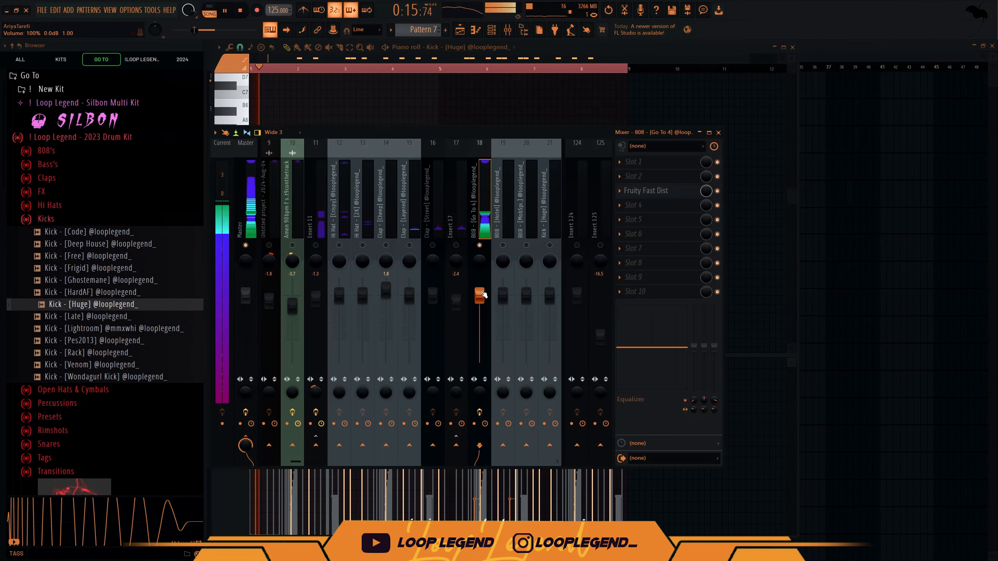
key(space)
click(504, 247)
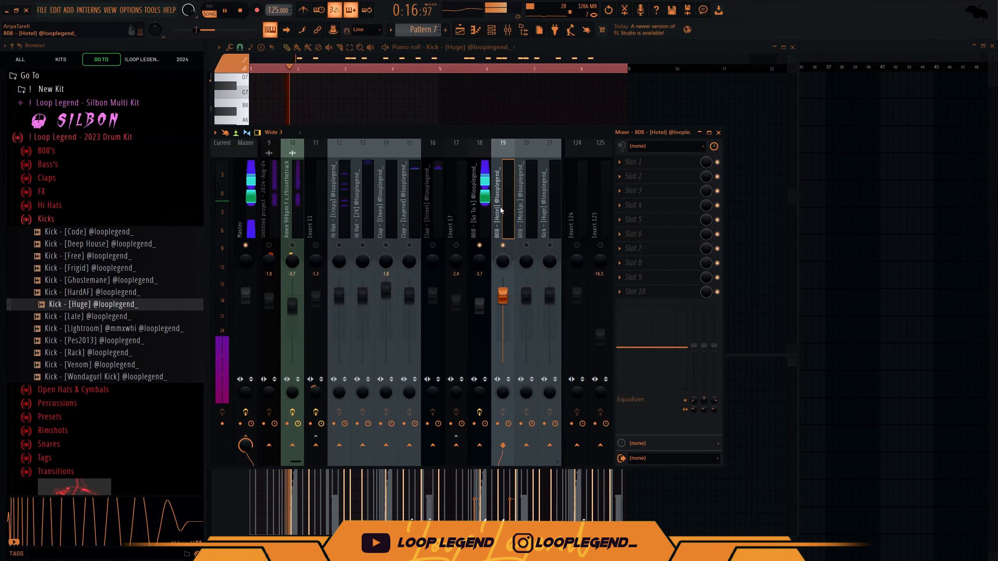
drag(507, 293, 501, 319)
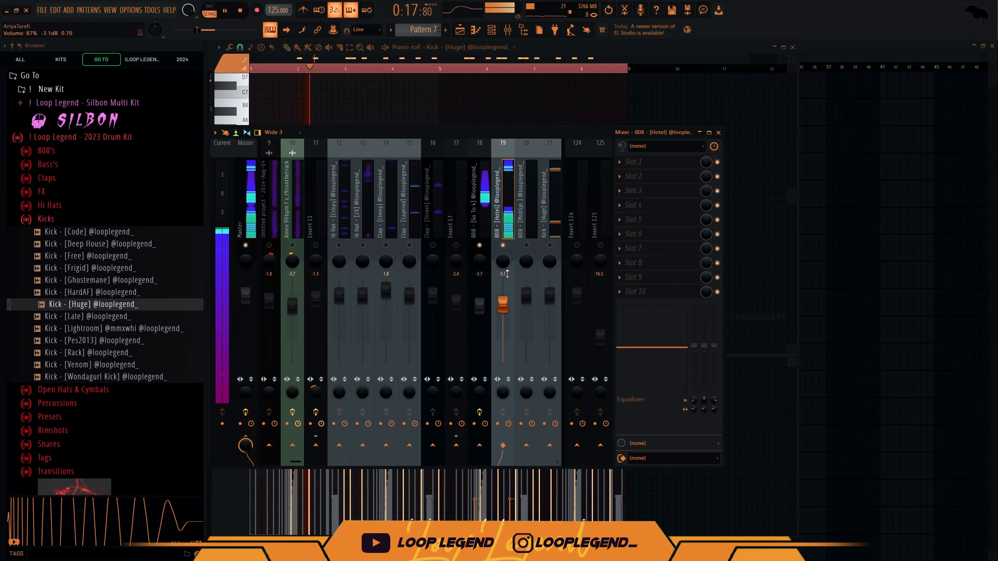
Lower the MobSpinz 808's mixer volume to -1.3 dB and the Huge kick's to -6.2 dB
click(530, 227)
drag(527, 295, 527, 306)
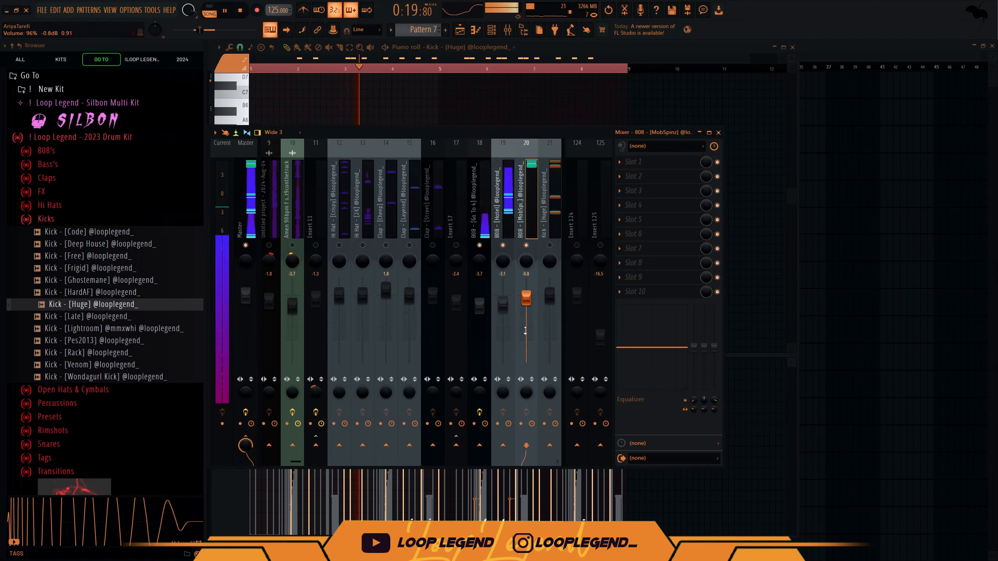
drag(715, 348, 716, 369)
click(549, 245)
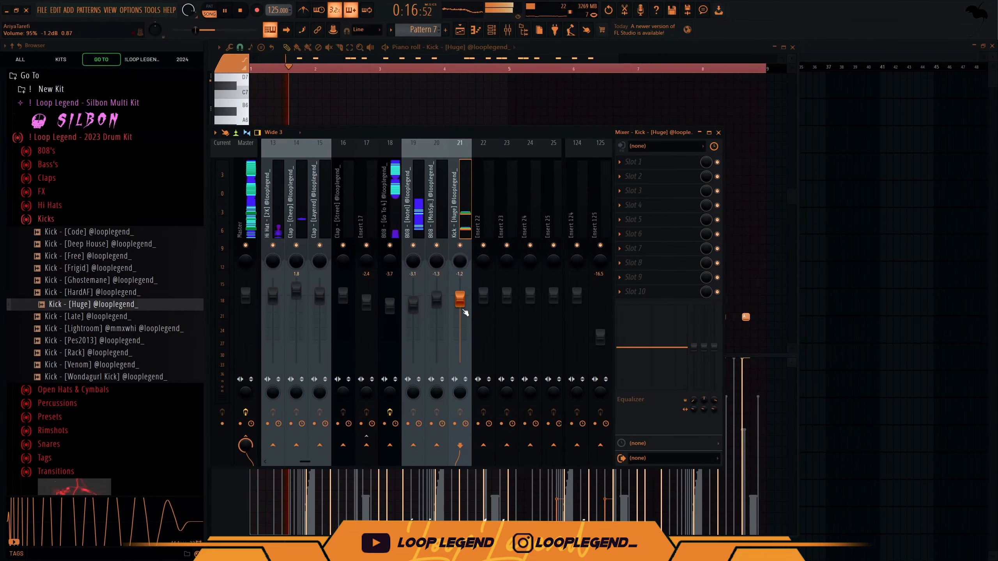
scroll(466, 313, down, 4)
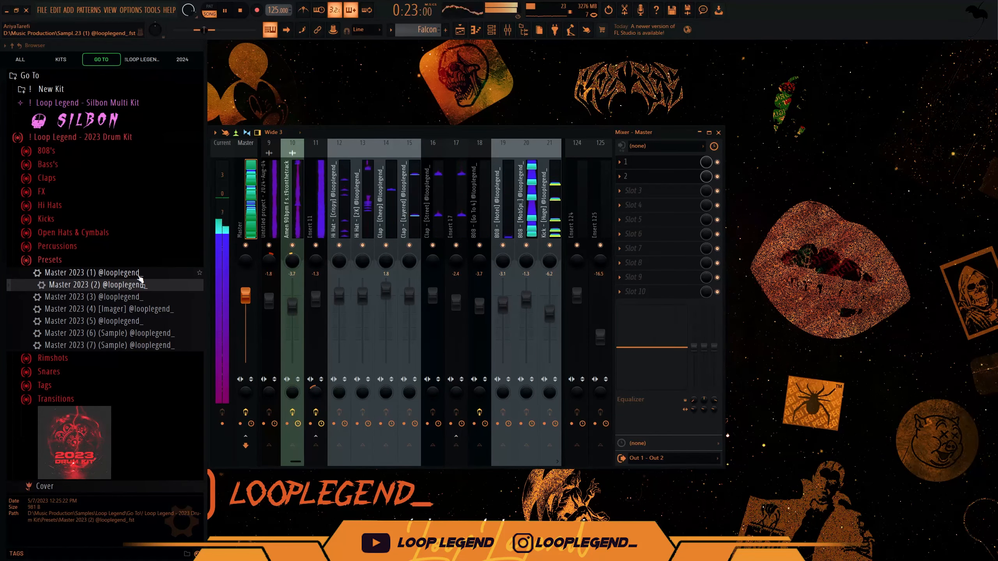
Load the Master 2023 (1) preset onto the Master track and mute the 808 and kick mixer tracks
drag(139, 274, 260, 258)
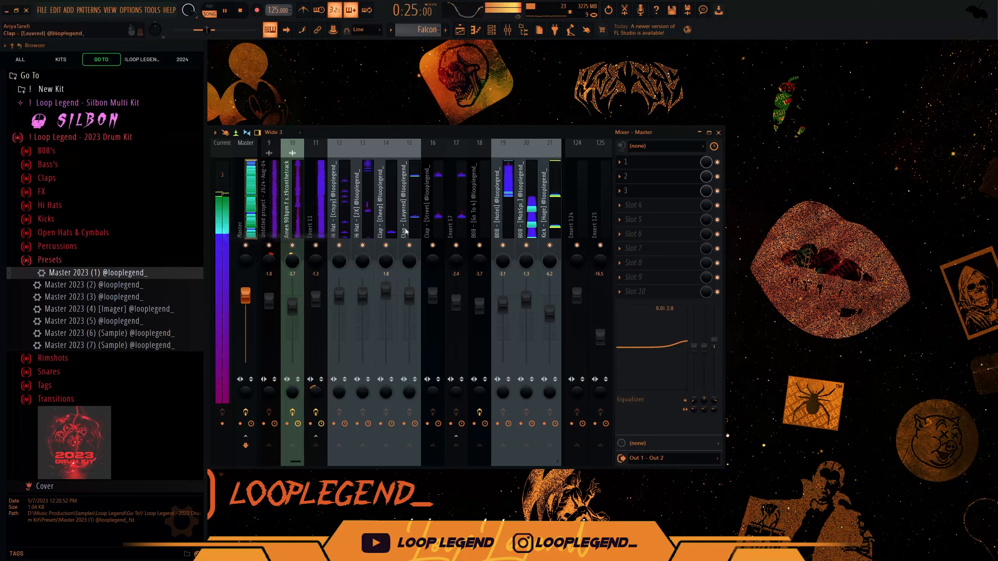
drag(550, 245, 480, 246)
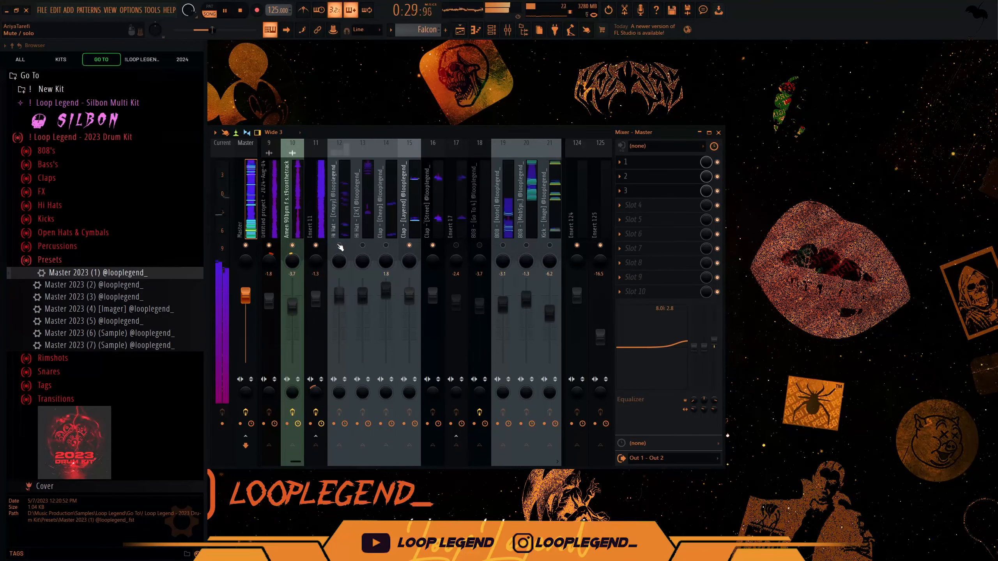
Lower the mixer volume of Insert 11 to -3.1 dB and of Hi Hat - [Crispy] to -1.6 dB
click(315, 225)
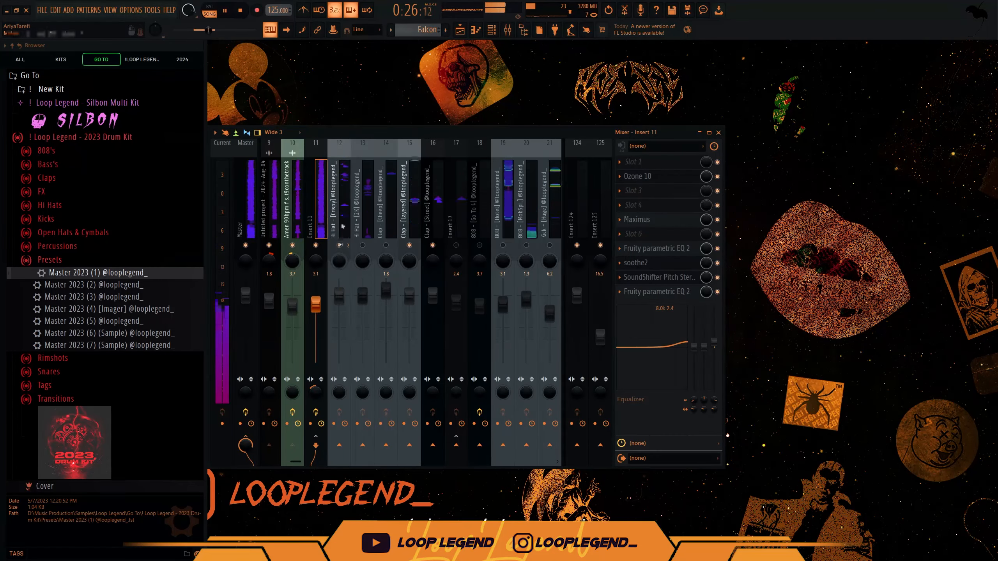
click(342, 227)
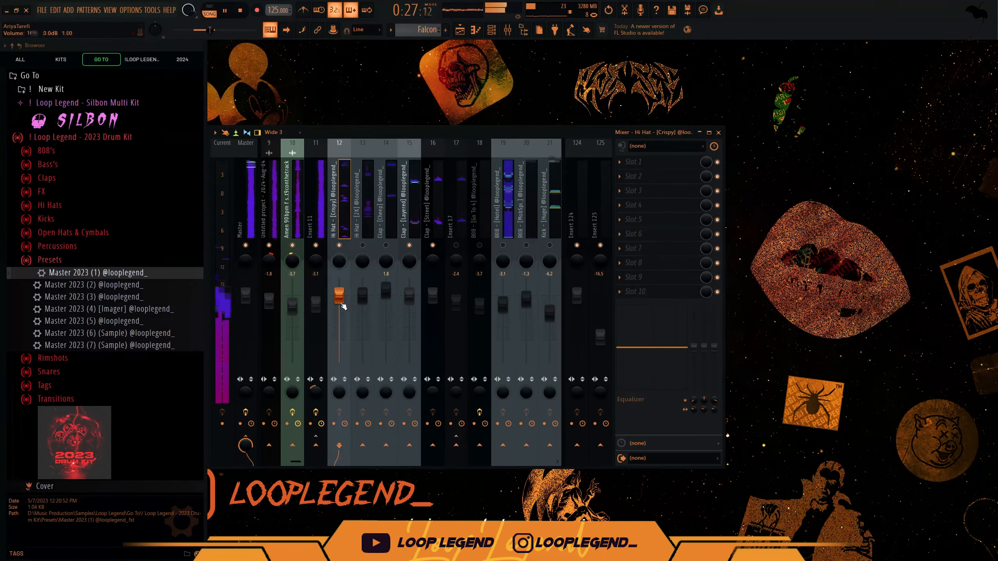
drag(343, 306, 343, 312)
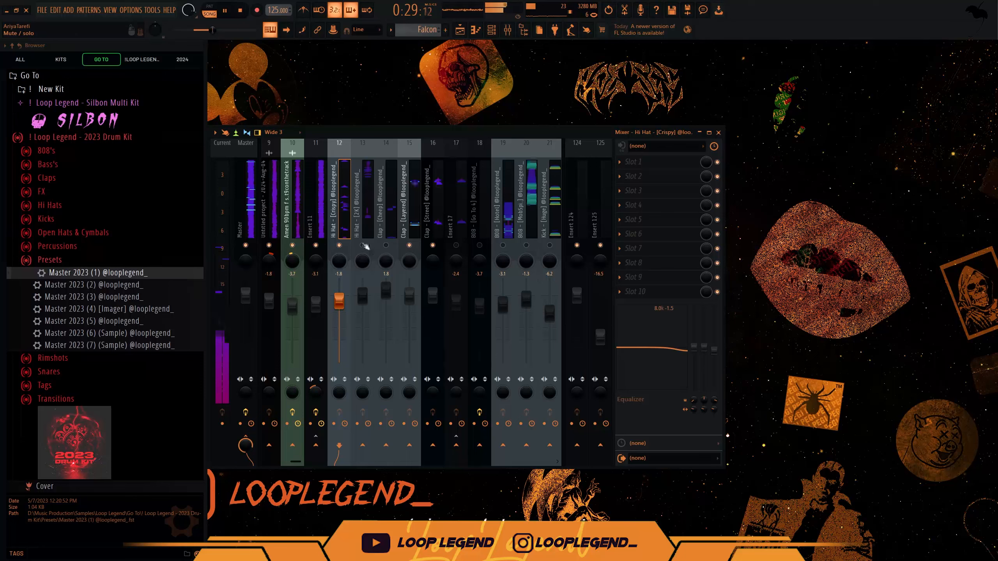
Unmute the Hi Hat - [2K], Clap - [Cheep] and Insert 17 tracks, lowering Hi Hat - [Crispy] to -3.1 dB and Insert 17 to -3.7 dB
click(364, 273)
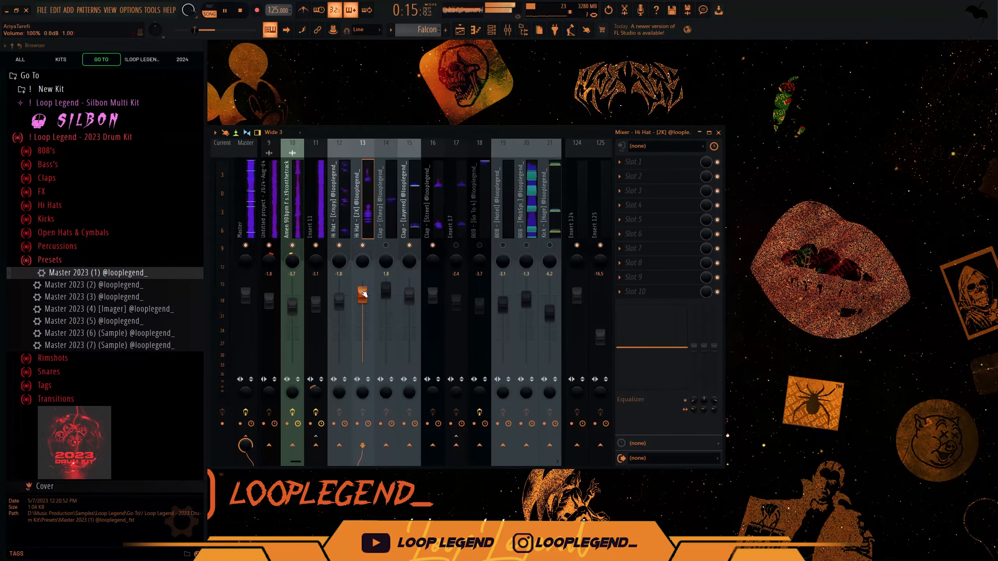
key(F6)
key(F6)
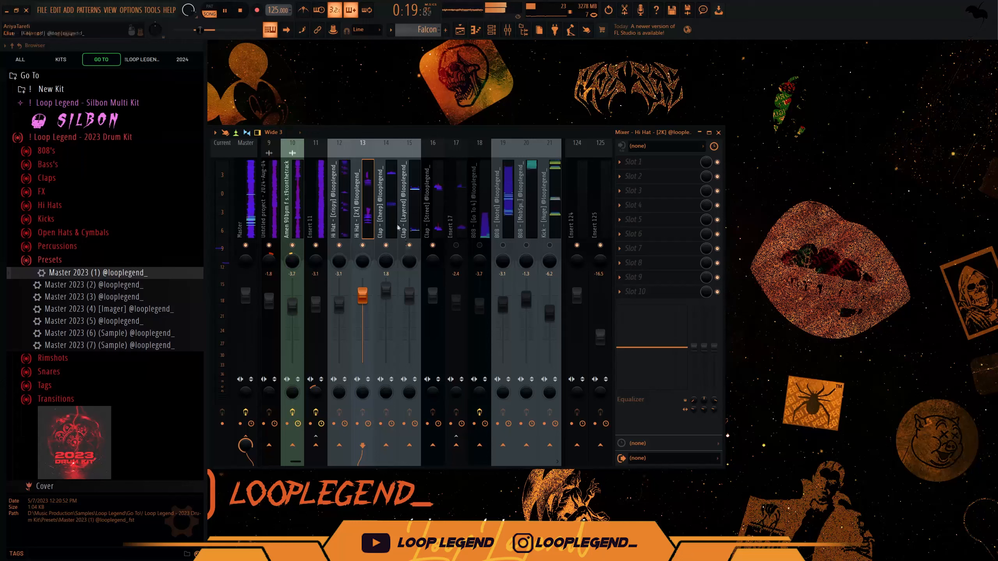
click(388, 252)
click(455, 244)
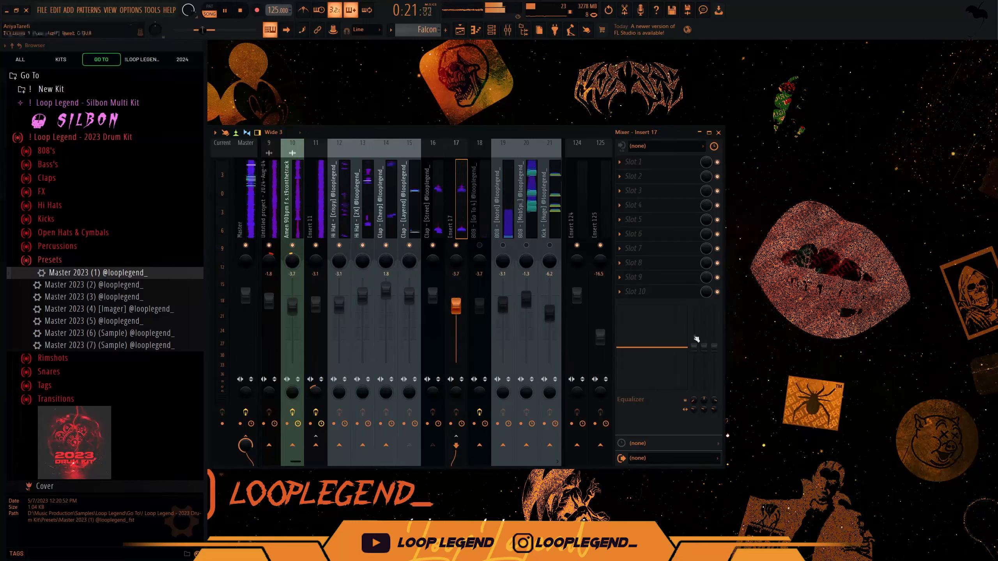
Lower the Clap - [Cheep] track's mixer volume to 0 dB and its 8.0 kHz high-band EQ to -2.2 dB
click(392, 207)
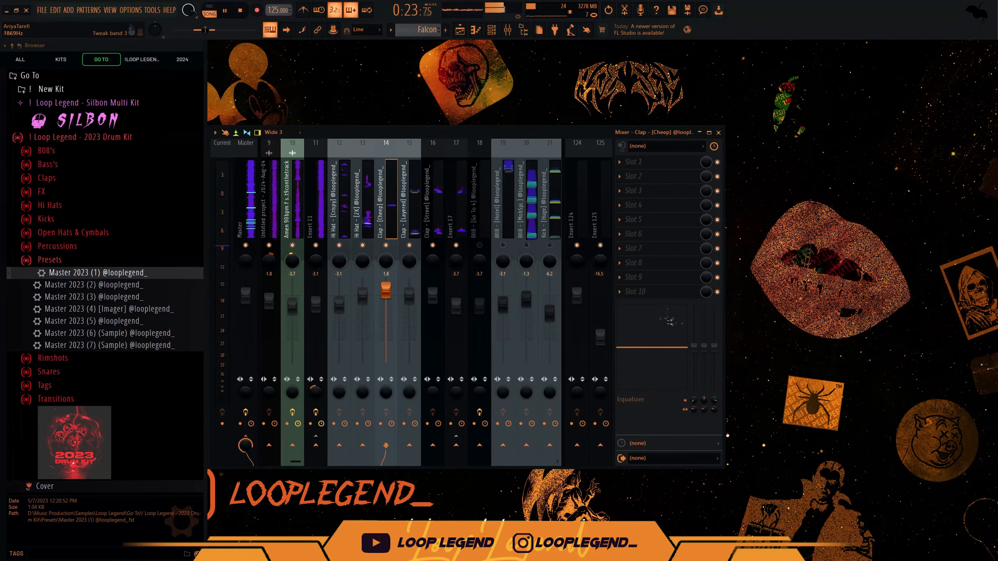
scroll(719, 343, down, 1)
scroll(387, 290, down, 3)
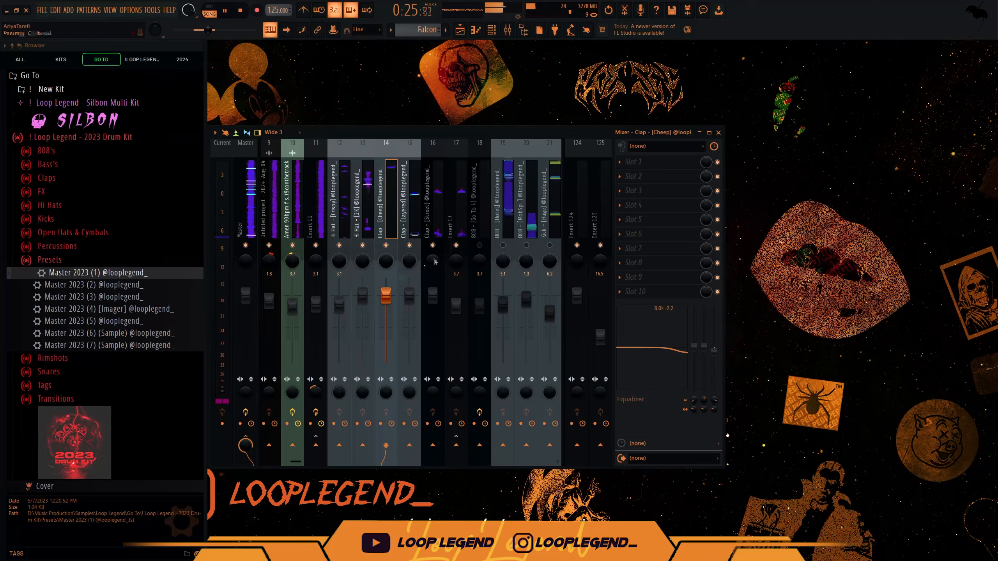
Unmute the Go To 4 and Hotel 808 tracks, restart playback and set the Go To 4 808's mixer volume to -3.1 dB
click(479, 246)
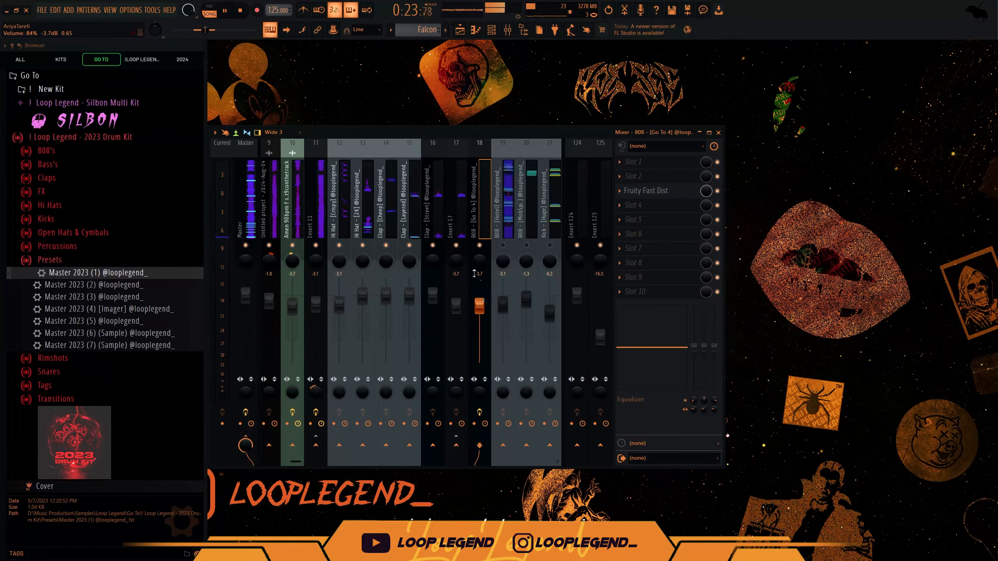
click(507, 238)
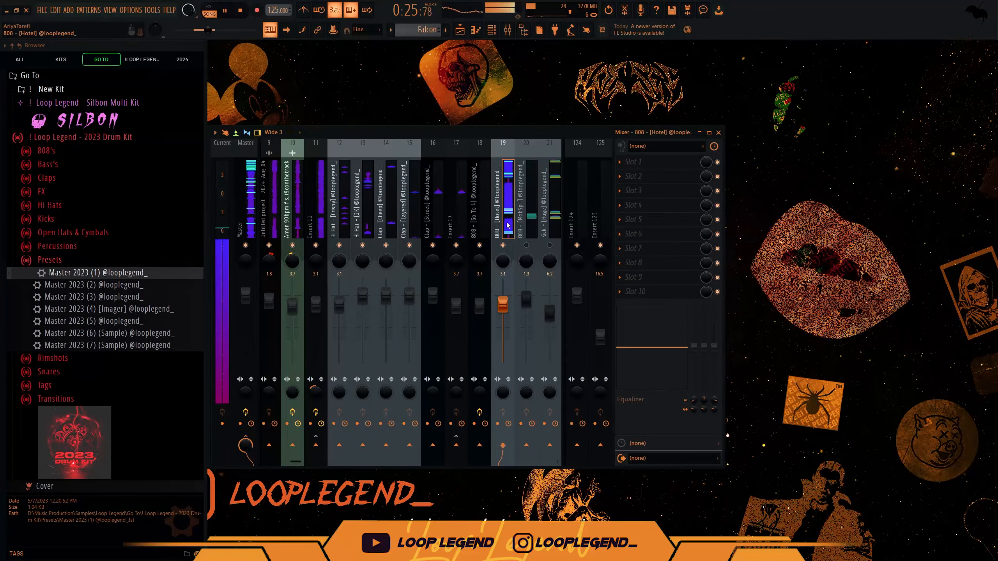
key(space)
key(F5)
key(F5)
key(space)
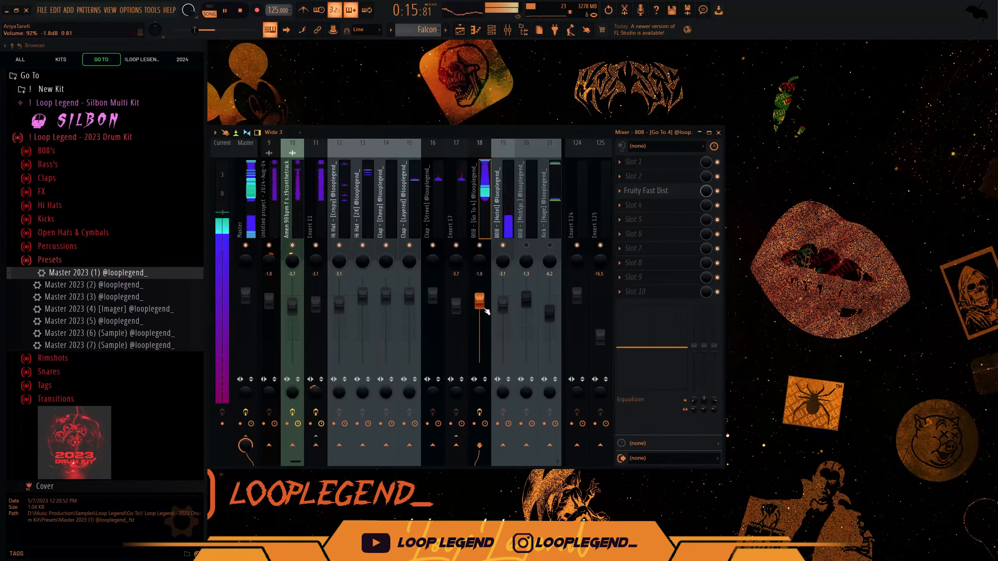
scroll(487, 312, down, 3)
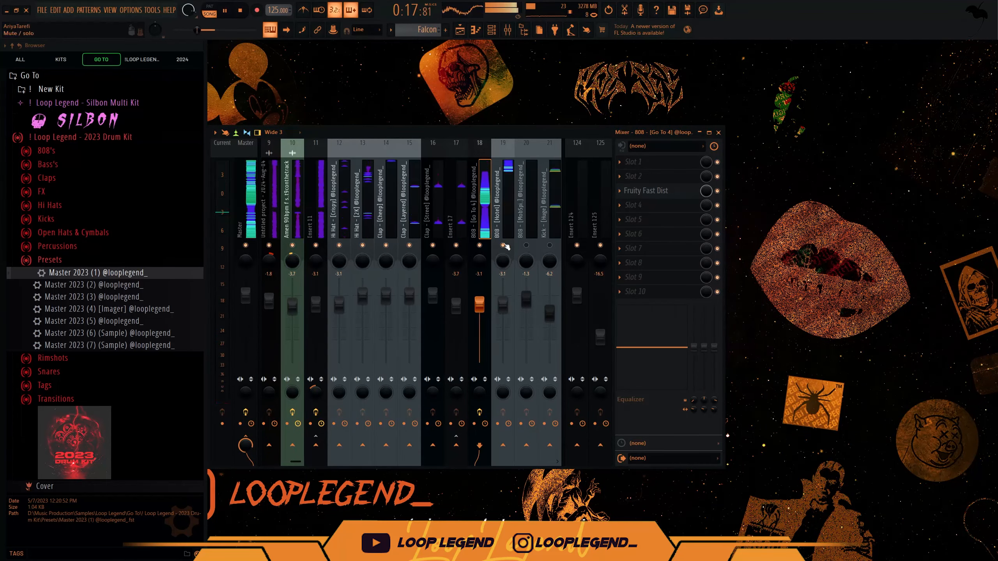
Unmute the MobSpinz 808 track and lower its 8.0 kHz high-band EQ to -3.7 dB
click(505, 273)
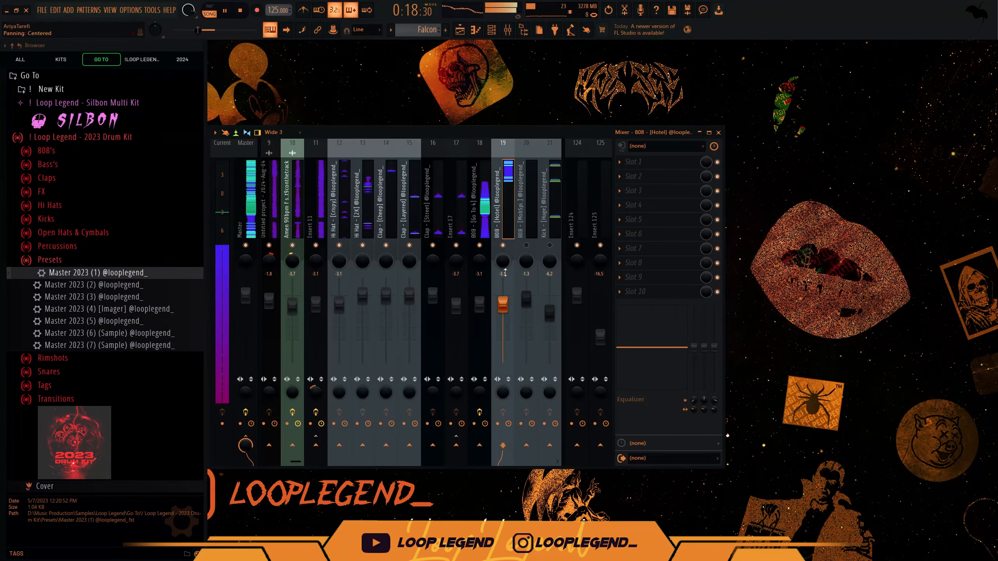
click(530, 254)
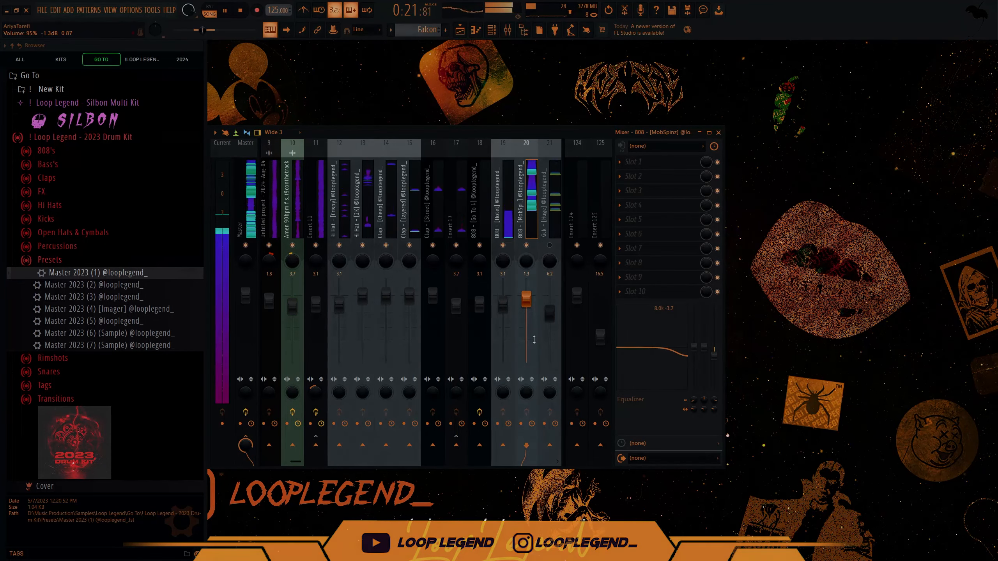